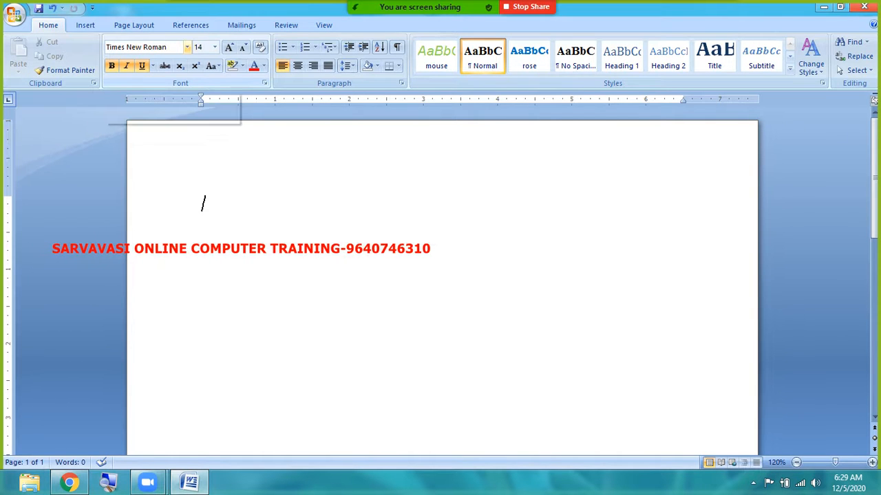
- Set the font to Times New Roman and turn off bold, italic and underline
left_click(187, 47)
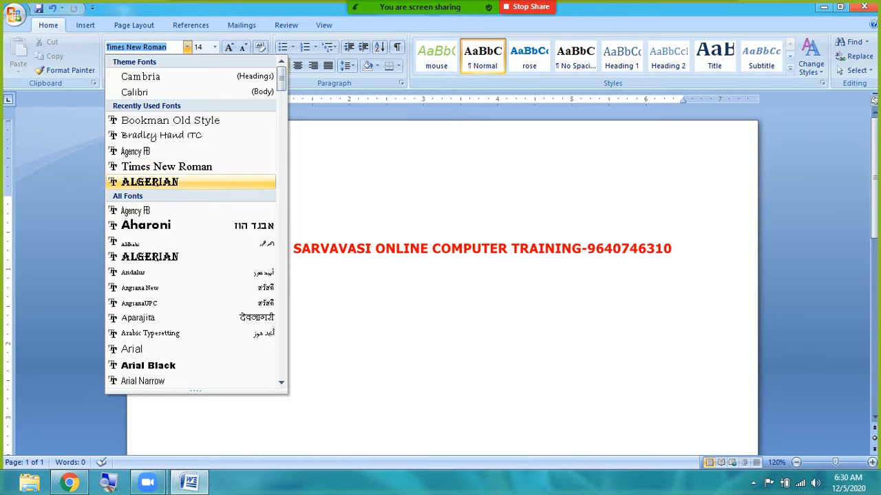
left_click(171, 169)
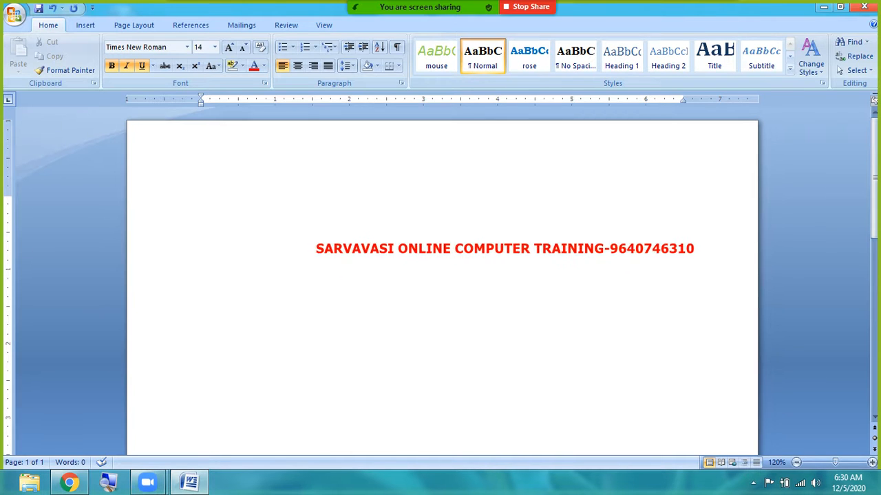
left_click(111, 66)
left_click(127, 66)
left_click(142, 66)
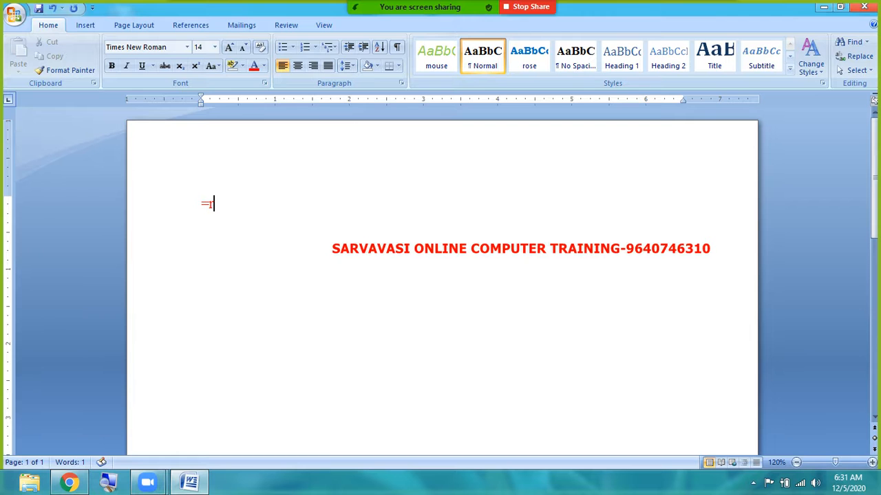
- Set the font color to automatic black and write "Welcome to all" on the first line
left_click(264, 66)
left_click(265, 108)
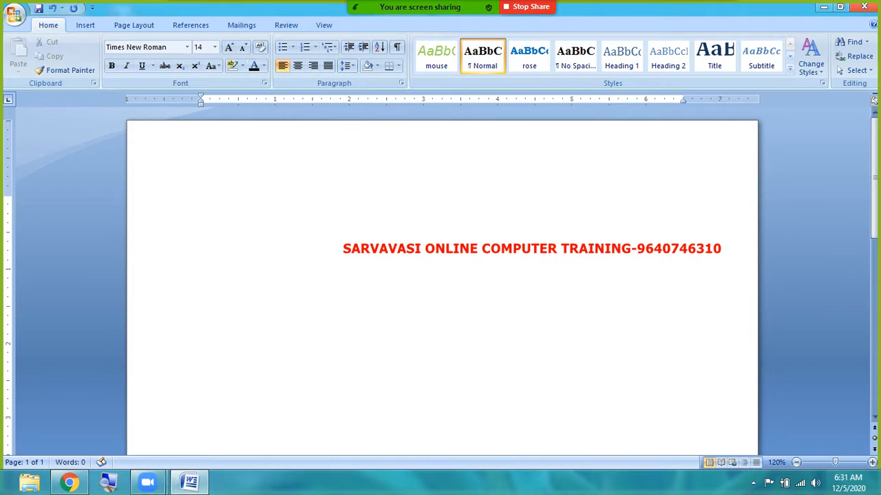
type("wel")
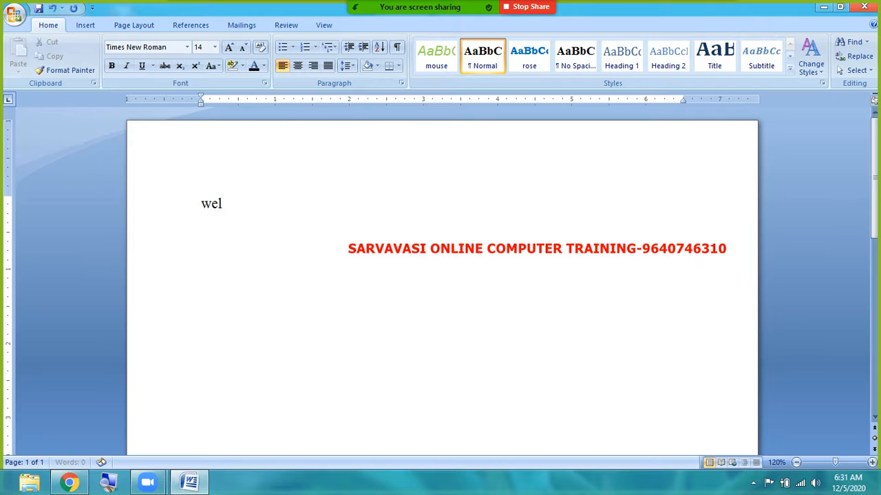
type("come to all")
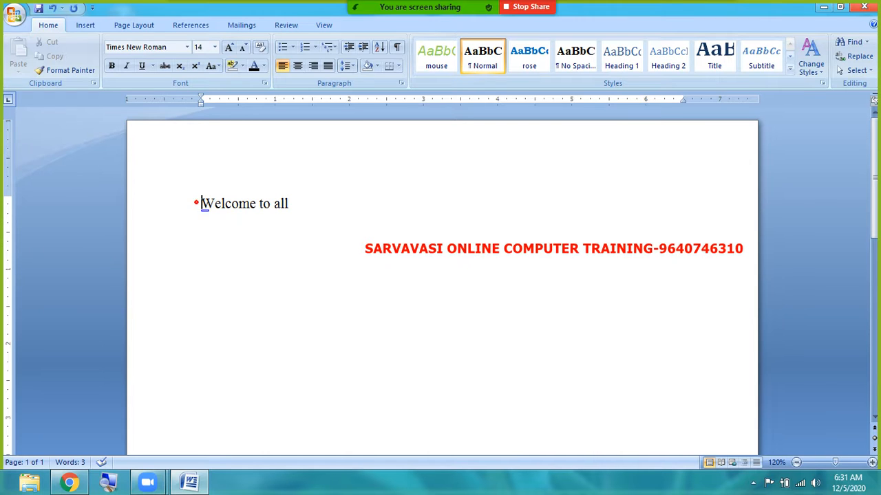
- Select the "Welcome to all" line and apply the Bookman Old Style font
left_click(195, 202)
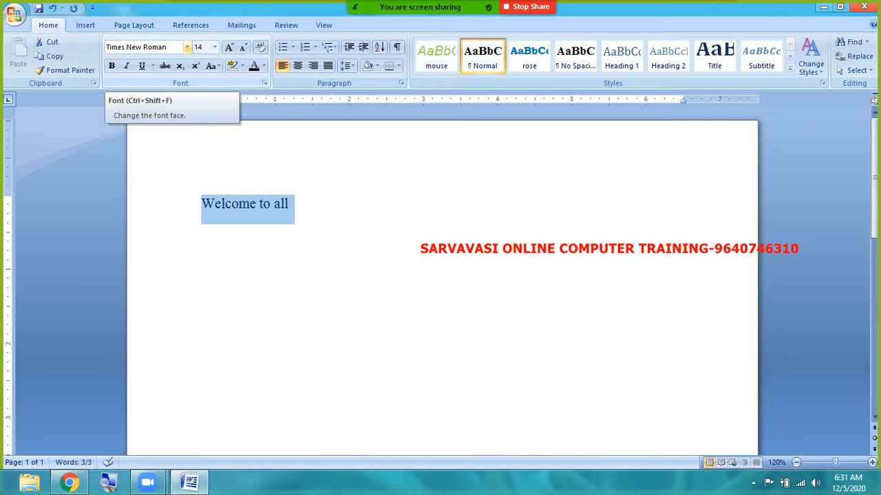
left_click(187, 47)
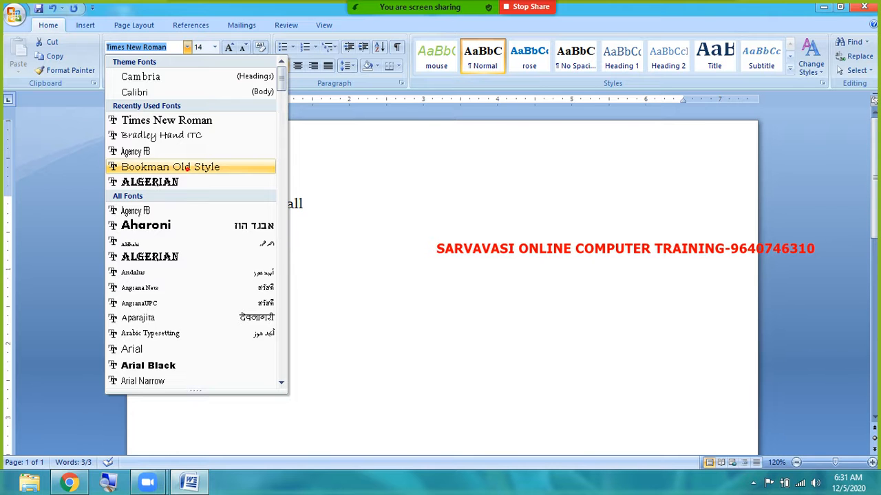
left_click(186, 168)
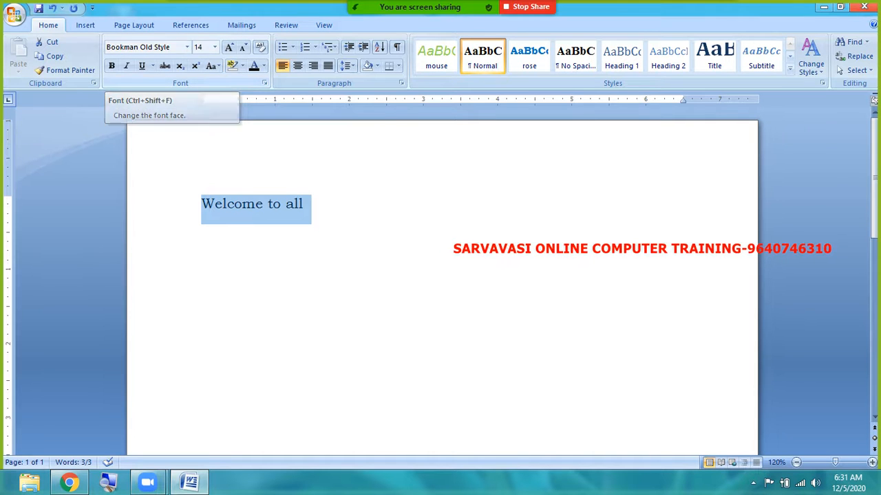
left_click(215, 226)
left_click(197, 198)
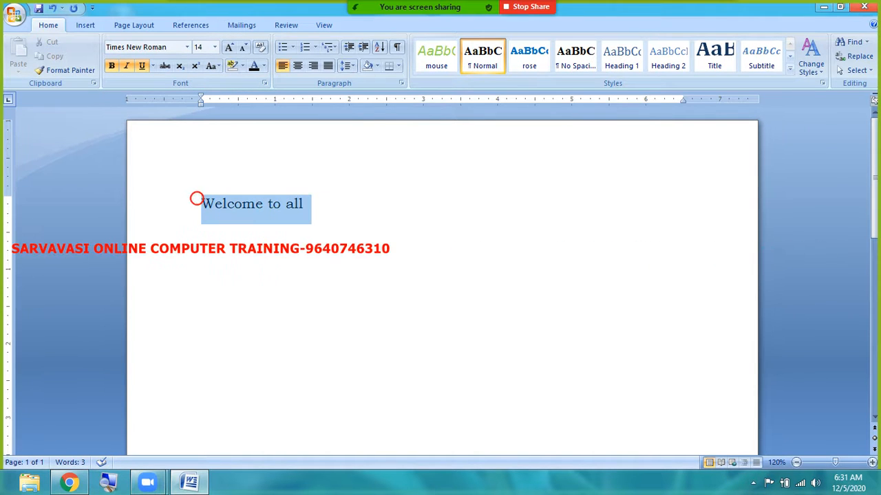
left_click(186, 46)
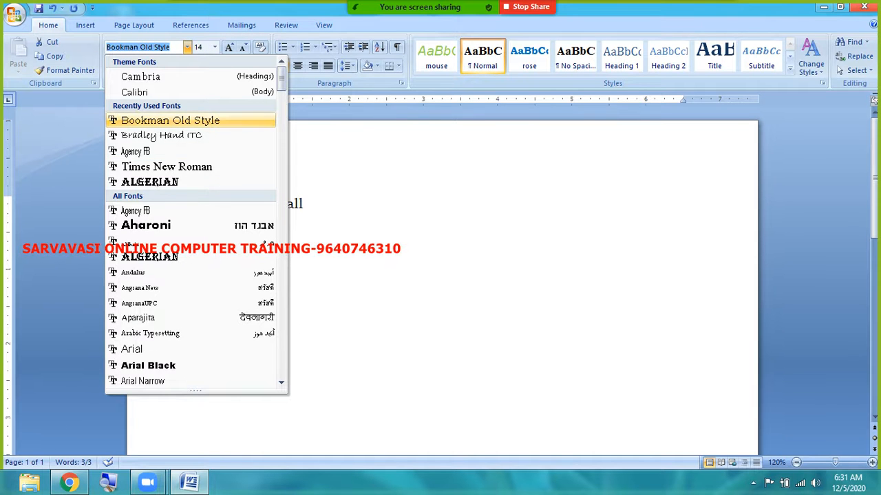
left_click(170, 120)
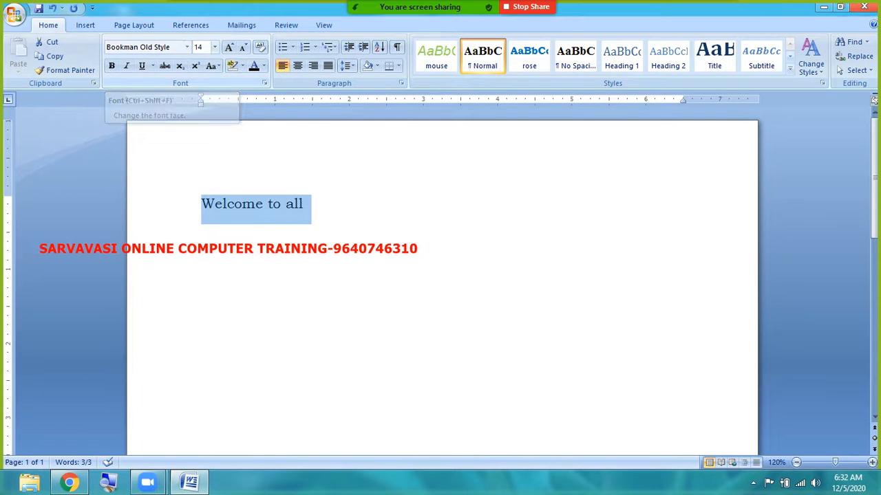
- Change the selected line's font by name to Arial, and from there to Arial Black
left_click(173, 49)
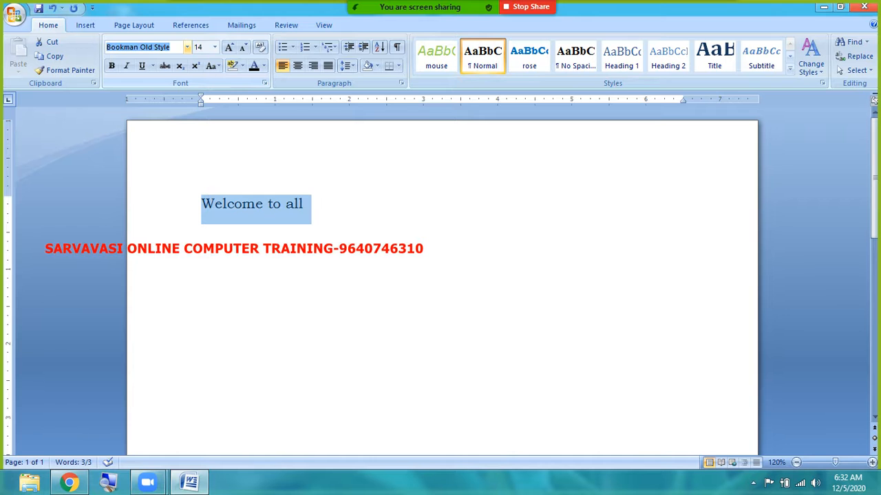
type("Arial")
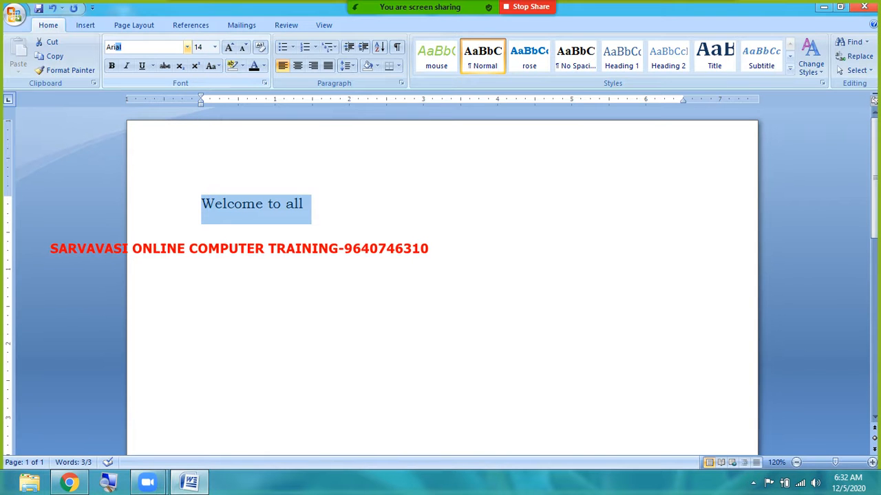
key("Return")
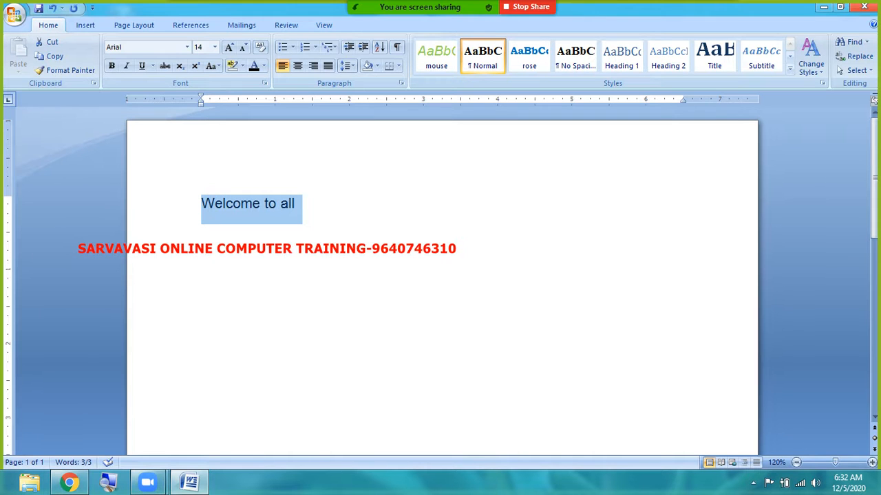
type("Black")
key("Return")
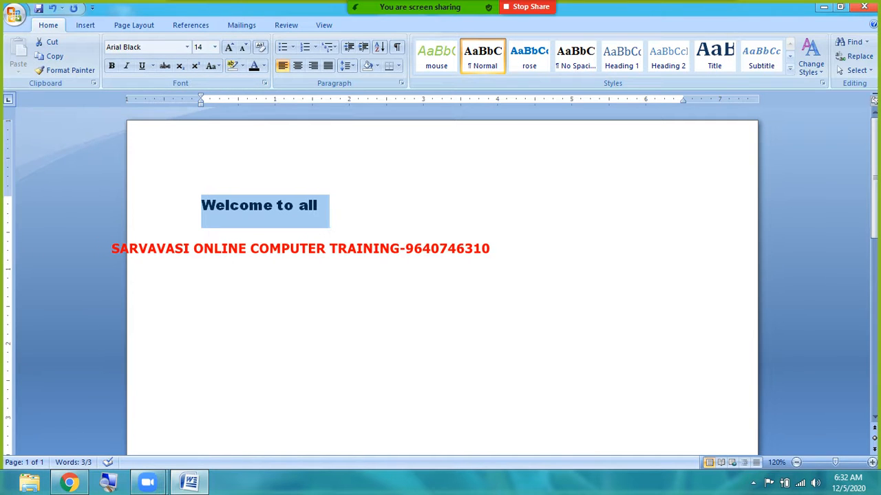
- Try the recently used fonts Bradley Hand ITC and Agency FB on the selected line
left_click(187, 47)
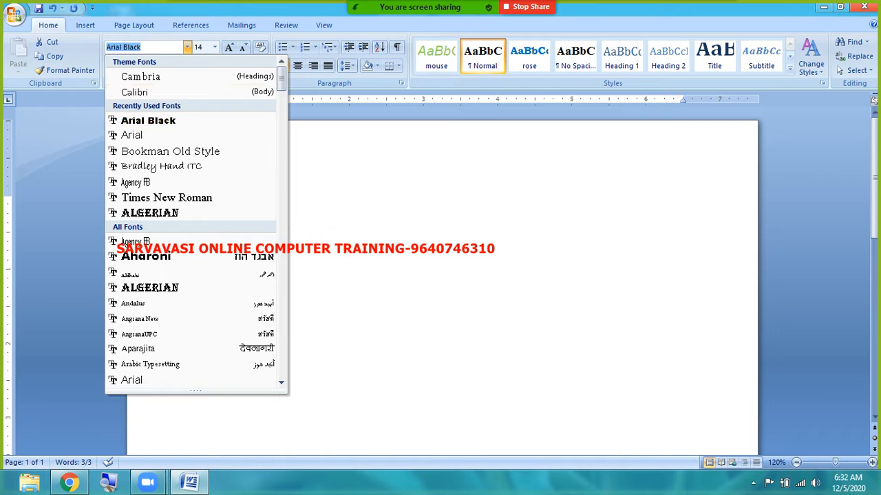
left_click(181, 168)
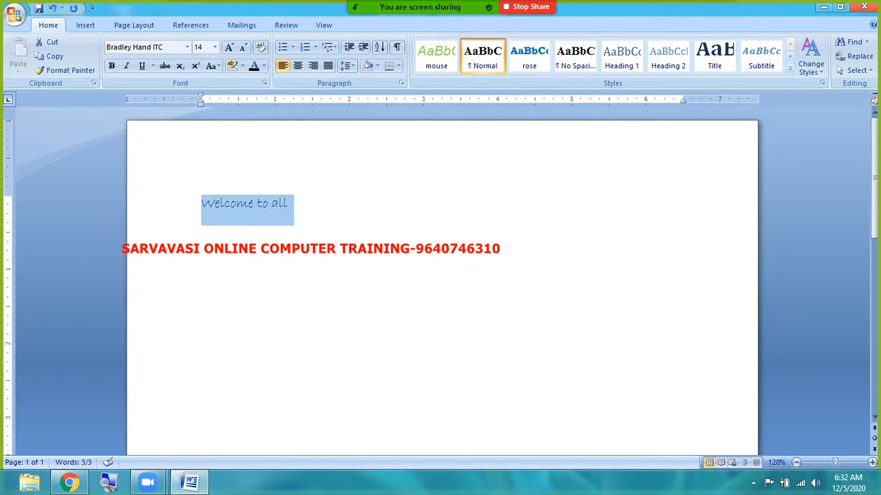
left_click(187, 47)
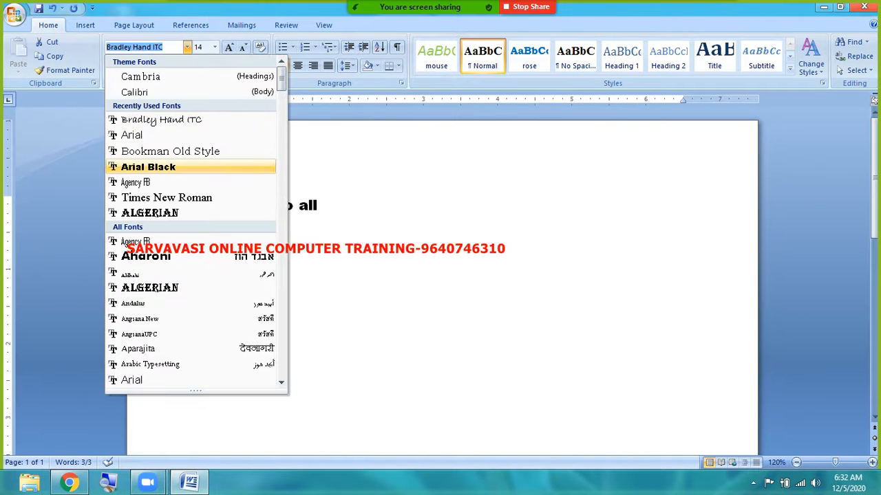
left_click(157, 182)
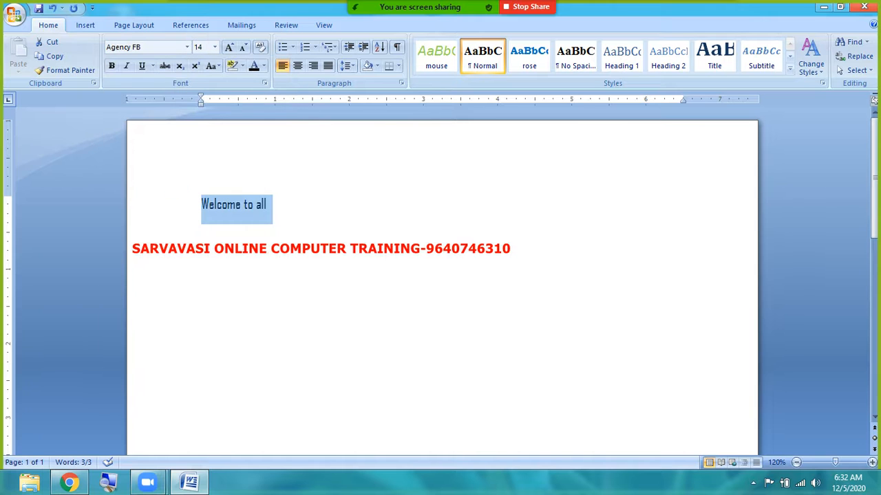
- Grow the selected line's font size to 16 and change its font to Times New Roman
left_click(229, 47)
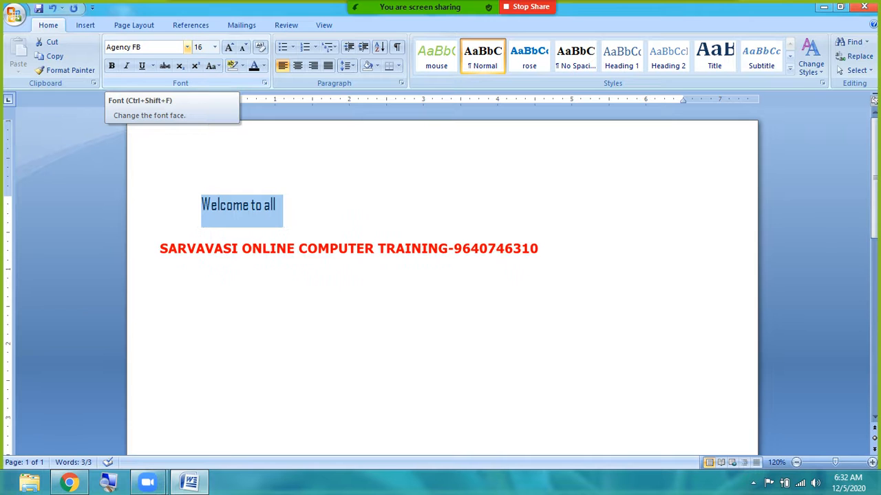
left_click(186, 46)
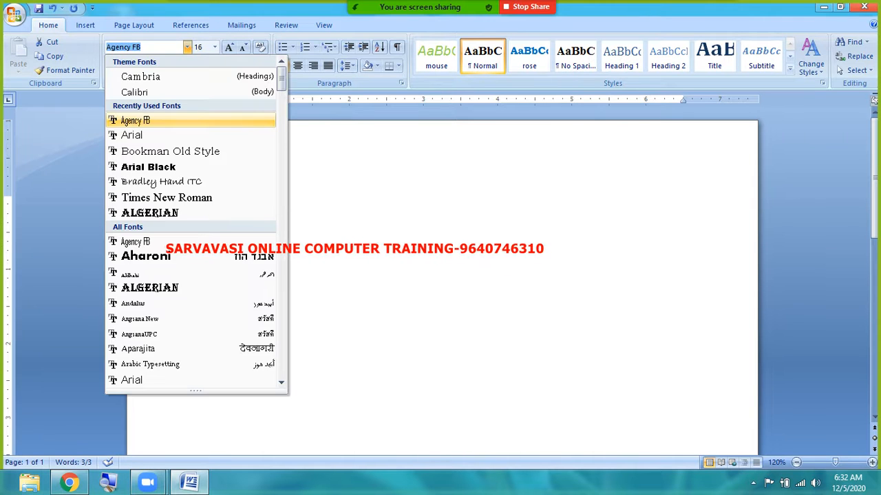
left_click(168, 198)
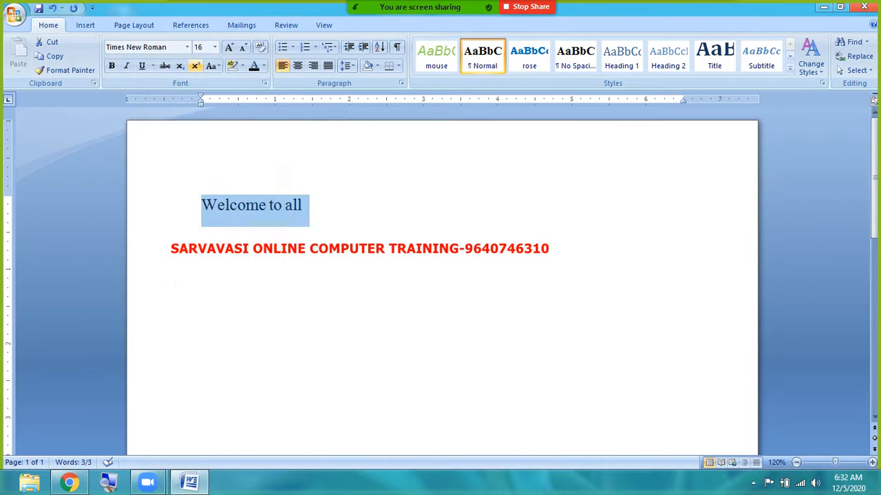
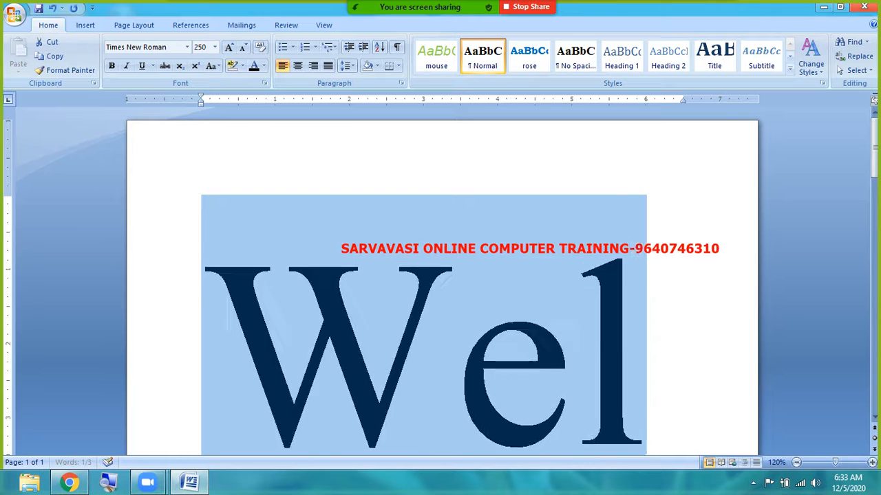
- Grow the font size of the selected word "Welcome" repeatedly up to 1638
key("ctrl+shift+period")
key("ctrl+shift+period")
key("ctrl+shift+period")
key("ctrl+shift+period")
key("ctrl+shift+period")
key("ctrl+shift+period")
key("ctrl+shift+period")
key("ctrl+shift+period")
key("ctrl+shift+period")
key("ctrl+shift+period")
key("ctrl+shift+period")
key("ctrl+shift+period")
key("ctrl+shift+period")
key("ctrl+shift+period")
key("ctrl+shift+period")
key("ctrl+shift+period")
key("ctrl+shift+period")
key("ctrl+shift+period")
key("ctrl+shift+period")
key("ctrl+shift+period")
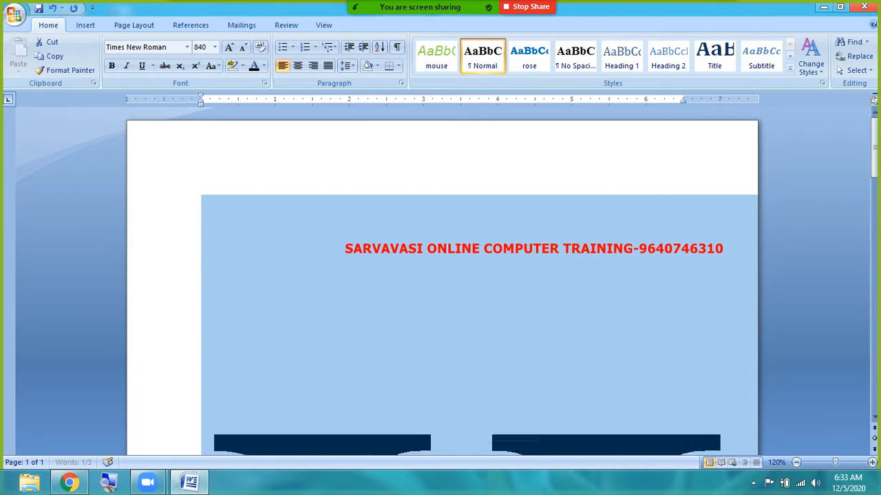
key("ctrl+shift+period")
key("ctrl+shift+period")
key("ctrl+shift+period")
key("ctrl+shift+period")
key("ctrl+shift+period")
key("ctrl+shift+period")
key("ctrl+shift+period")
key("ctrl+shift+period")
key("ctrl+shift+period")
key("ctrl+shift+period")
key("ctrl+shift+period")
key("ctrl+shift+period")
key("ctrl+shift+period")
key("ctrl+shift+period")
key("ctrl+shift+period")
key("ctrl+shift+period")
key("ctrl+shift+period")
key("ctrl+shift+period")
key("ctrl+shift+period")
key("ctrl+shift+period")
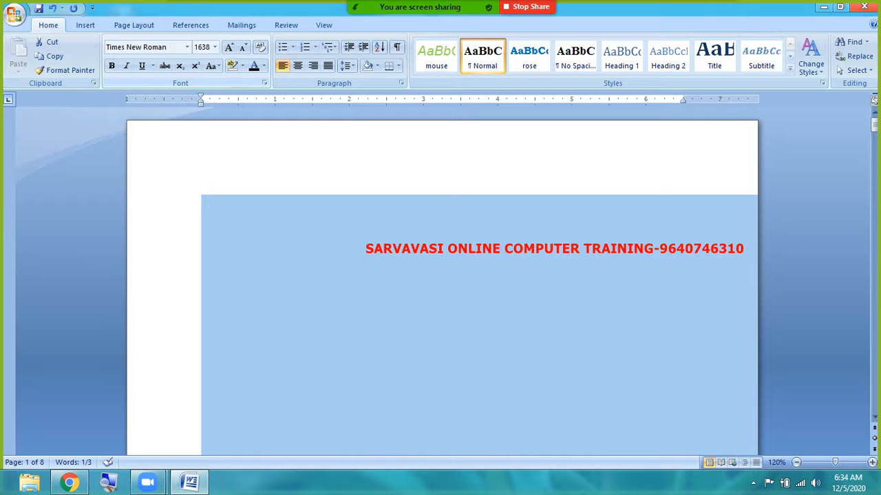
- Set the font size of the word "Welcome" to 15
left_click(202, 46)
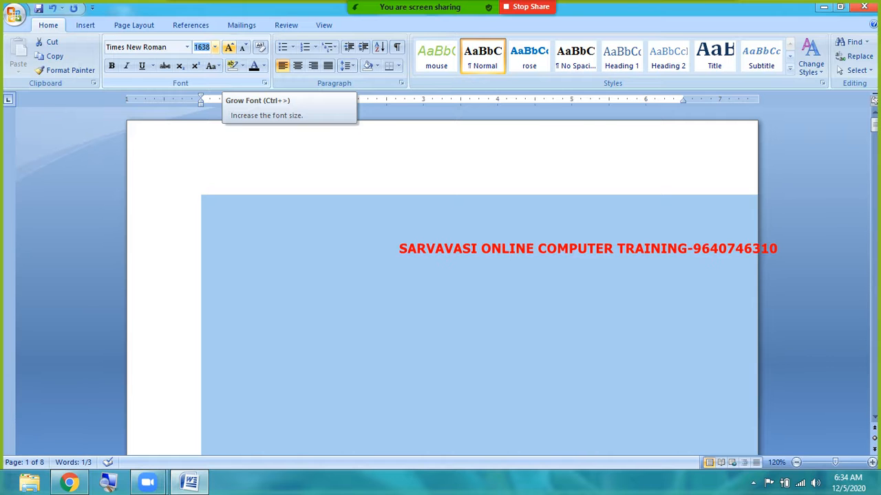
type("15")
key("Return")
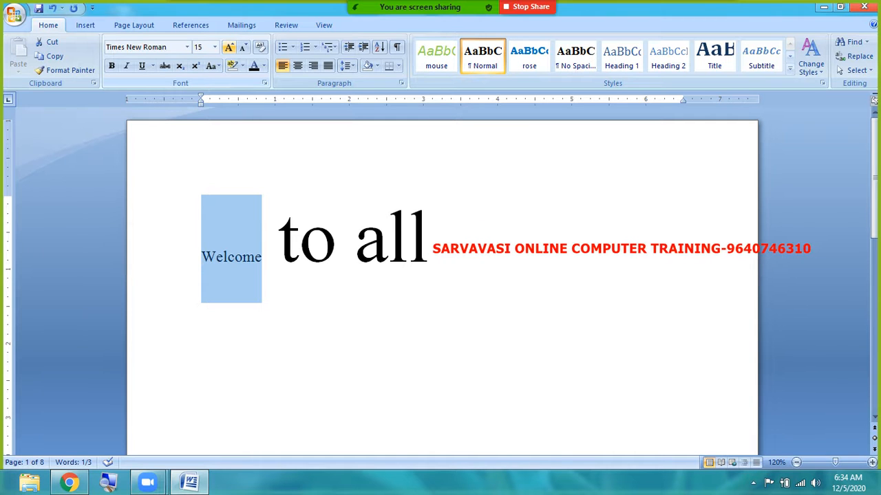
- Grow and shrink the font size of "Welcome" one increment at a time, finishing at 22
left_click(229, 47)
left_click(229, 47)
left_click(230, 47)
left_click(229, 47)
left_click(243, 47)
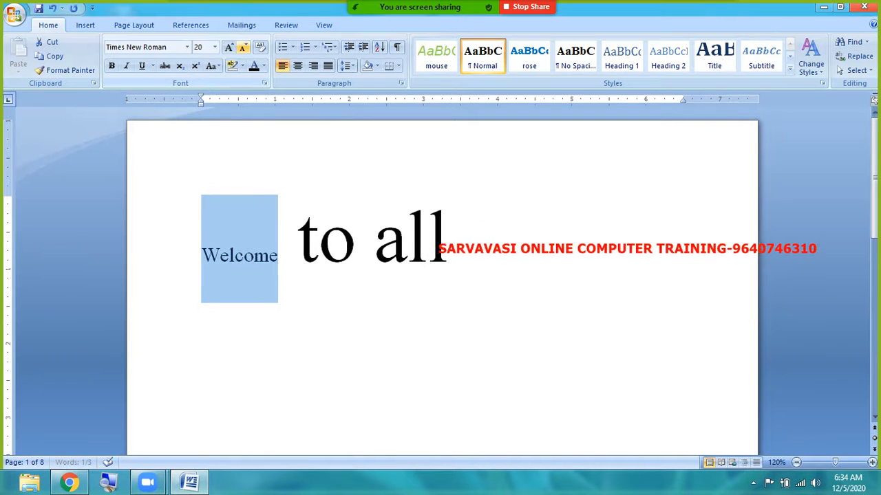
left_click(243, 47)
left_click(243, 47)
left_click(243, 47)
left_click(229, 46)
left_click(229, 46)
left_click(230, 47)
left_click(229, 47)
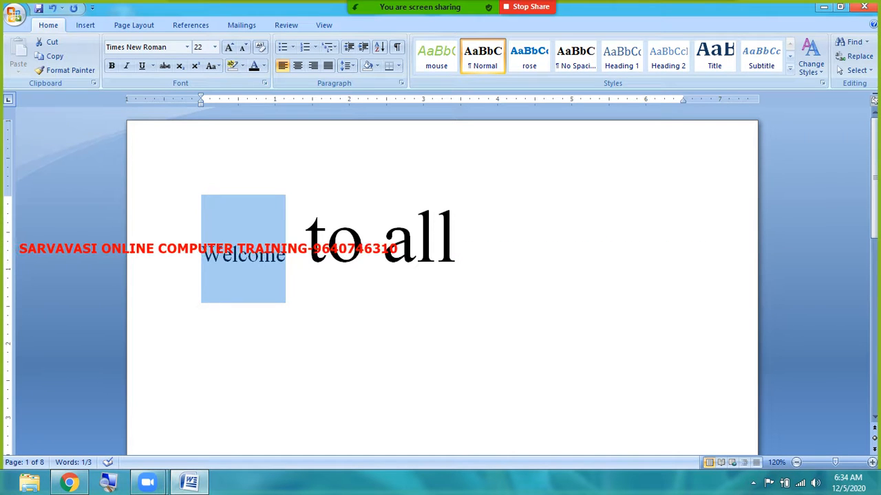
- Grow the font size of "Welcome" incrementally to 80
key("ctrl+shift+period")
key("ctrl+shift+period")
key("ctrl+shift+period")
key("ctrl+shift+period")
key("ctrl+shift+period")
key("ctrl+shift+period")
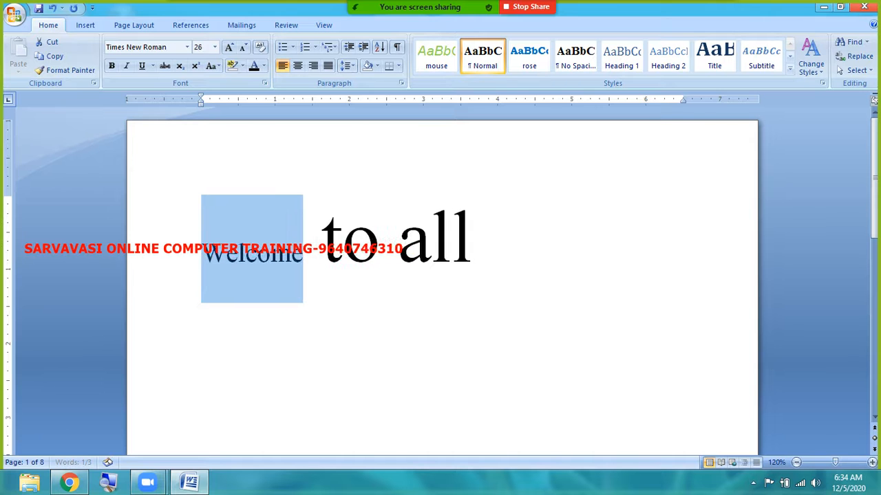
key("ctrl+shift+period")
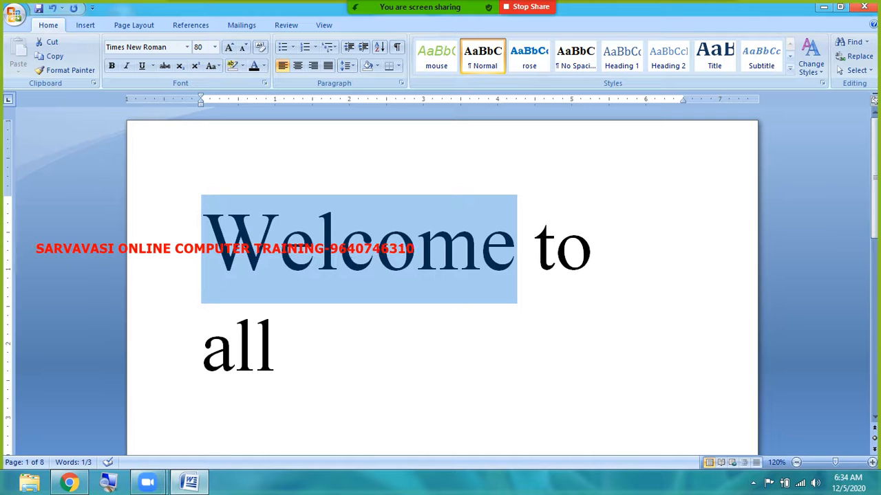
- Shrink the font size of "Welcome" incrementally down to 18
key("ctrl+shift+comma")
key("ctrl+shift+comma")
key("ctrl+shift+comma")
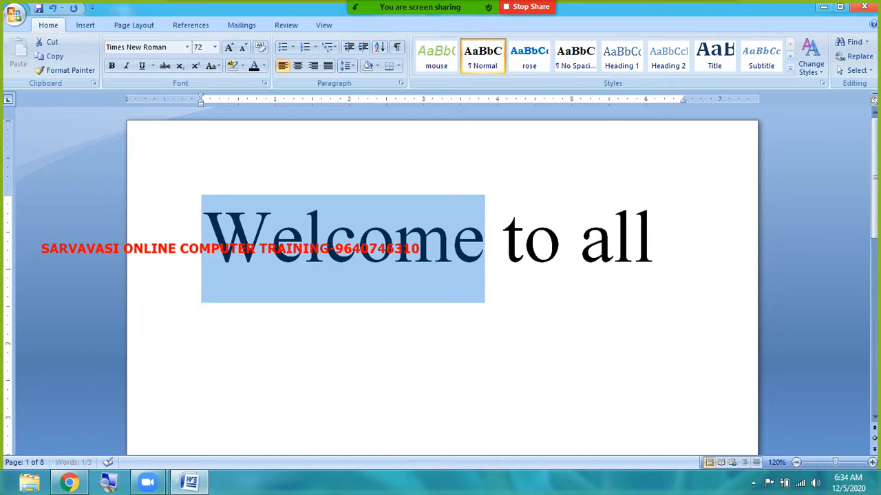
key("ctrl+shift+period")
key("ctrl+shift+period")
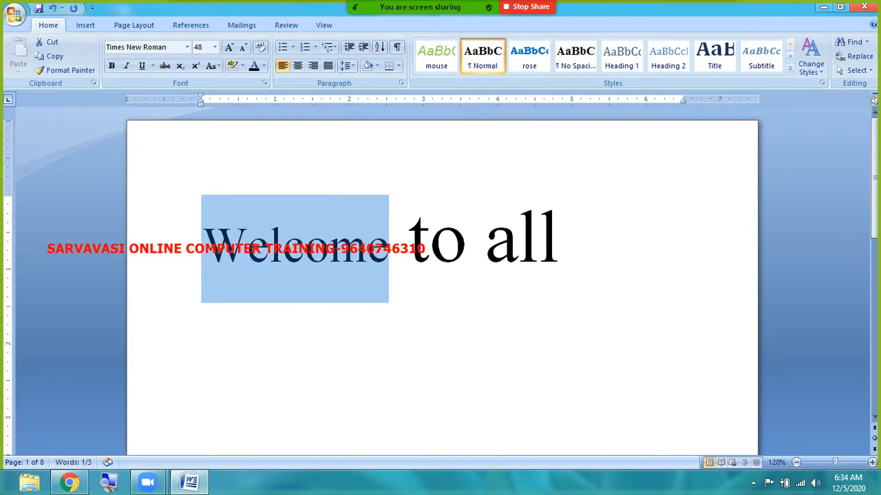
key("ctrl+shift+comma")
key("ctrl+shift+comma")
key("ctrl+shift+comma")
key("ctrl+shift+comma")
key("ctrl+shift+comma")
key("ctrl+shift+comma")
key("ctrl+shift+comma")
key("ctrl+shift+comma")
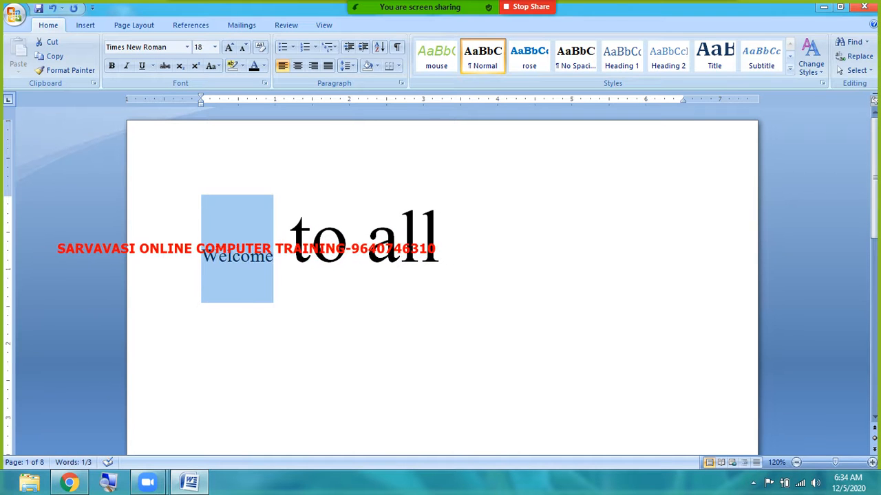
- Set the font size of the selected word "Welcome" to 12
left_click(200, 47)
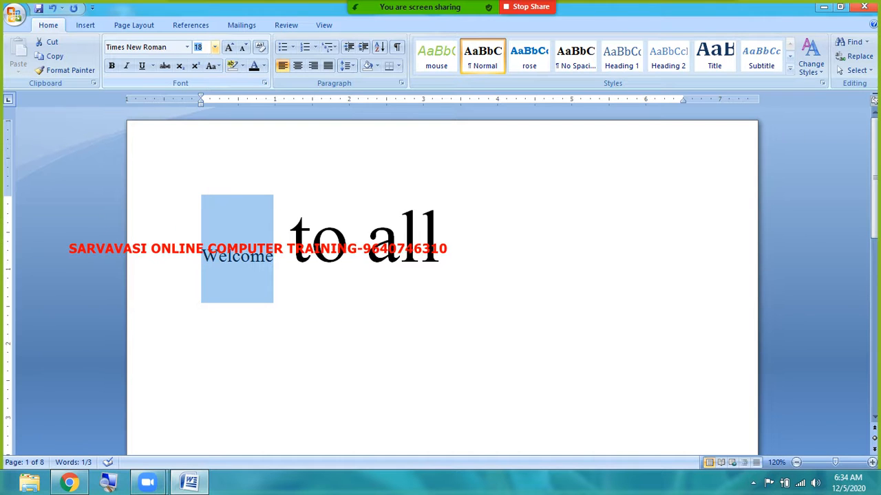
type("1")
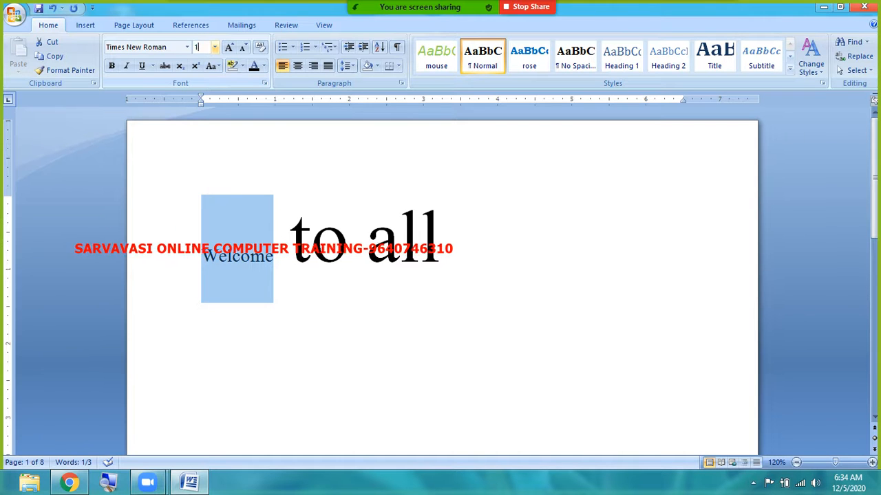
type("2")
key("Return")
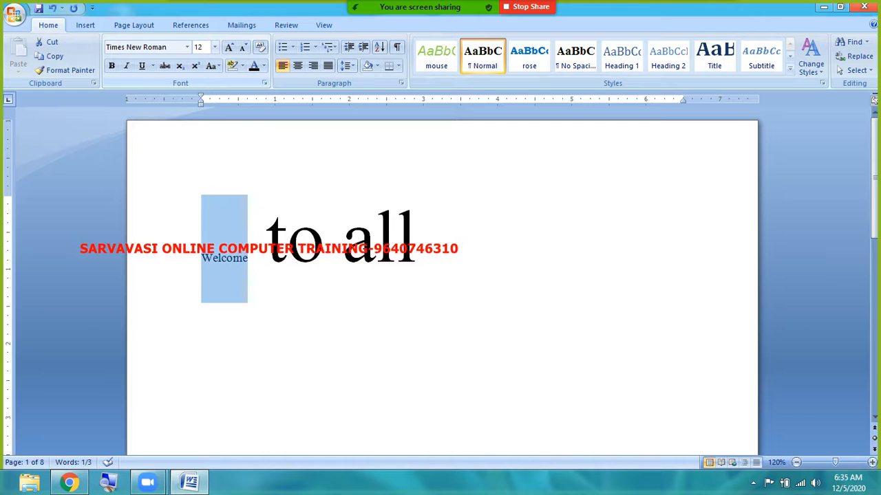
- Set the font size of the selected word "Welcome" to 13
left_click(200, 46)
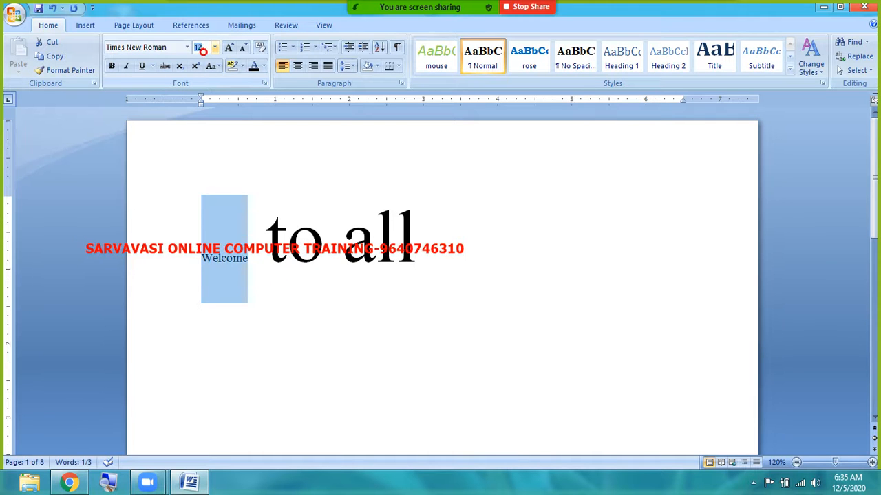
type("13")
key("Return")
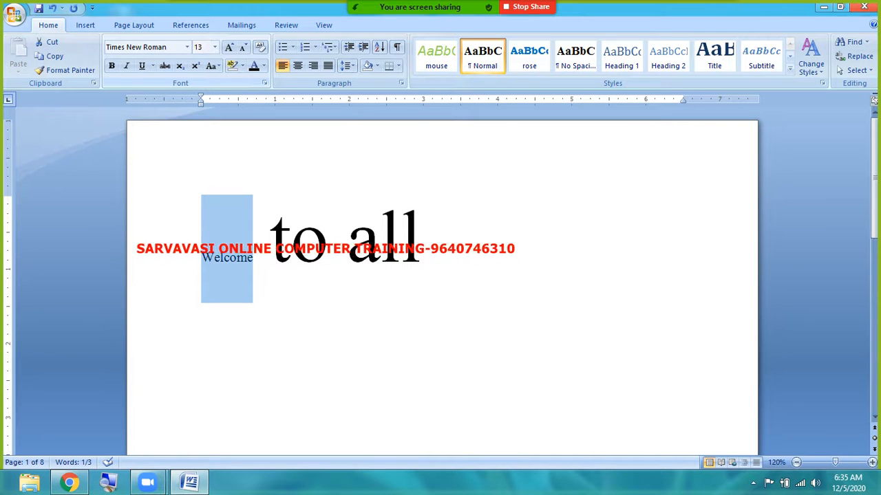
- Grow the font size of "Welcome" one increment at a time to 20
left_click(229, 46)
left_click(229, 46)
left_click(229, 47)
left_click(229, 47)
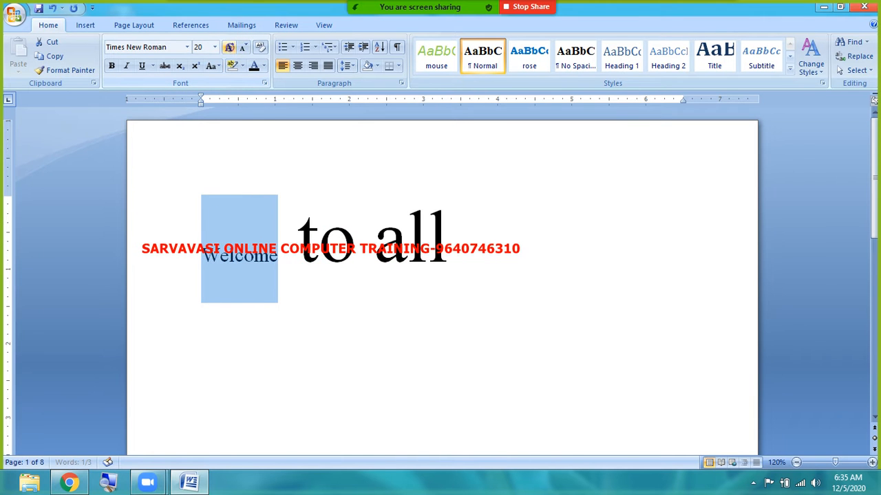
- Alternately shrink and grow the font size of "Welcome" three increments at a time, finishing at 14
left_click(244, 47)
left_click(244, 47)
left_click(244, 47)
left_click(229, 46)
left_click(229, 46)
left_click(229, 47)
left_click(244, 47)
left_click(244, 47)
left_click(244, 46)
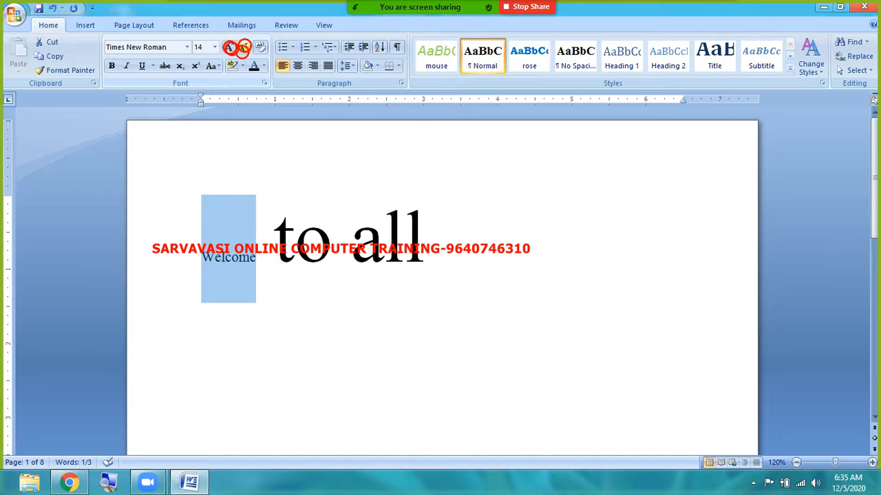
- Grow the font size of "Welcome" incrementally to 22 and deselect the word
left_click(229, 47)
left_click(230, 47)
left_click(231, 48)
left_click(230, 48)
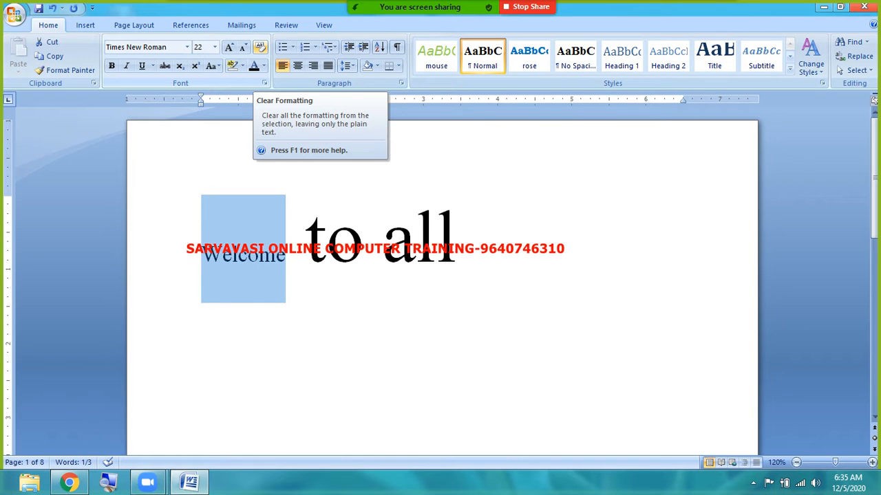
left_click(306, 290)
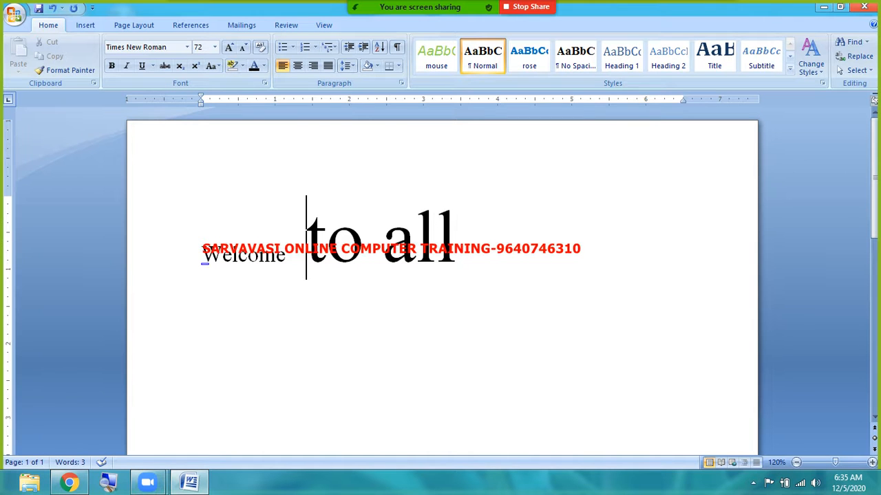
- Apply bold and italic to the letters "We" at the start of "Welcome"
left_click_drag(200, 255, 232, 255)
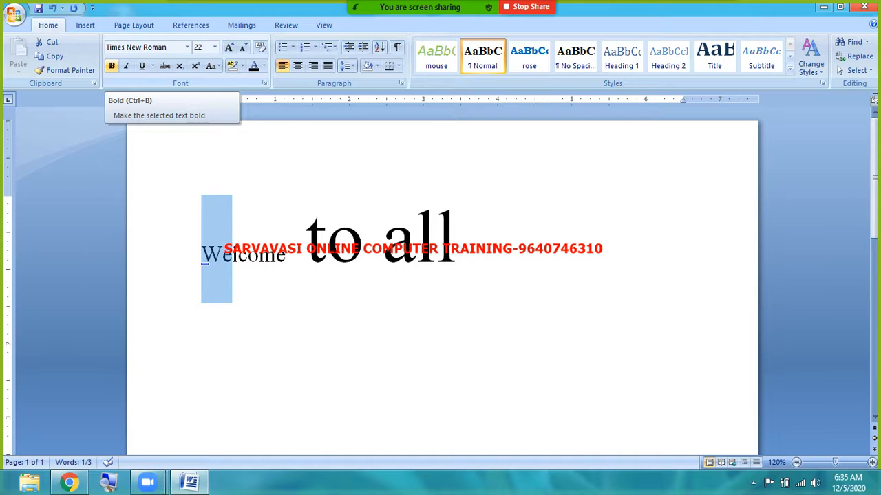
left_click(112, 66)
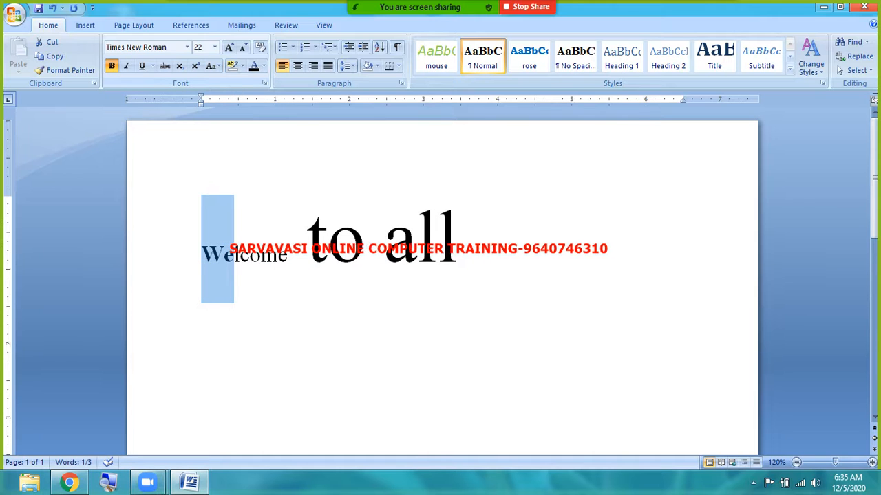
left_click(126, 66)
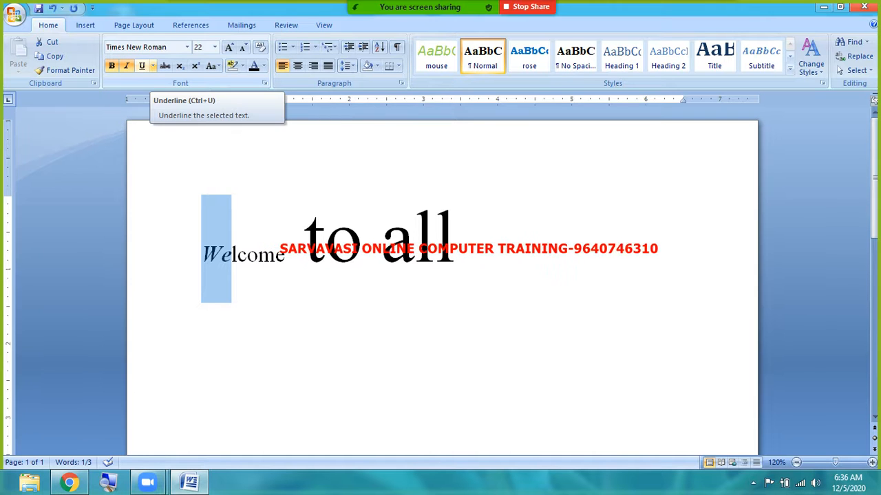
- Underline the letters "We" with a single solid line and set the underline colour to green
left_click(152, 66)
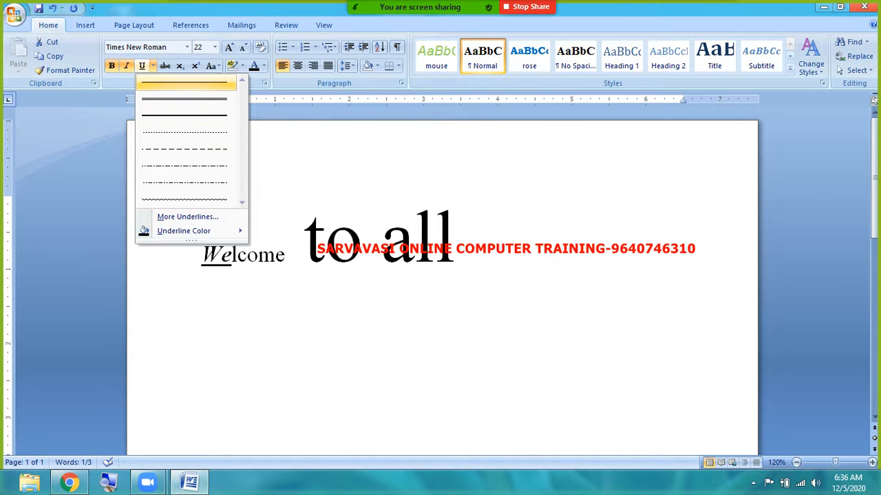
left_click(183, 83)
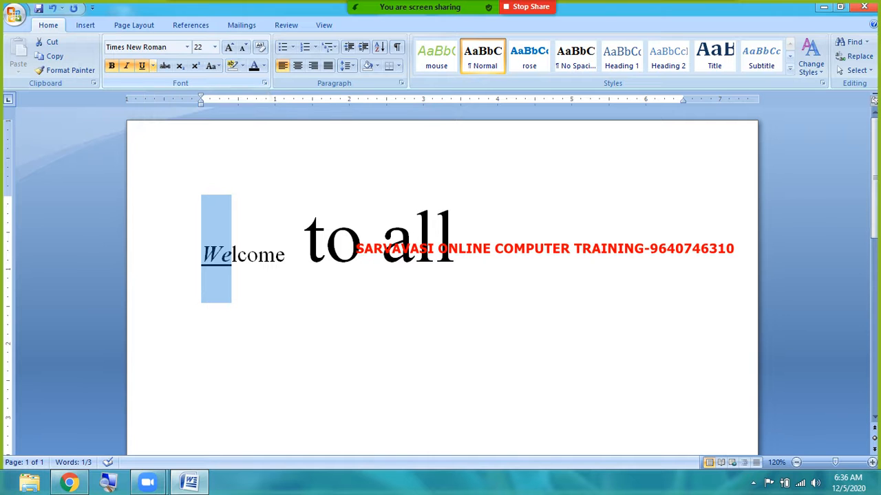
left_click(153, 66)
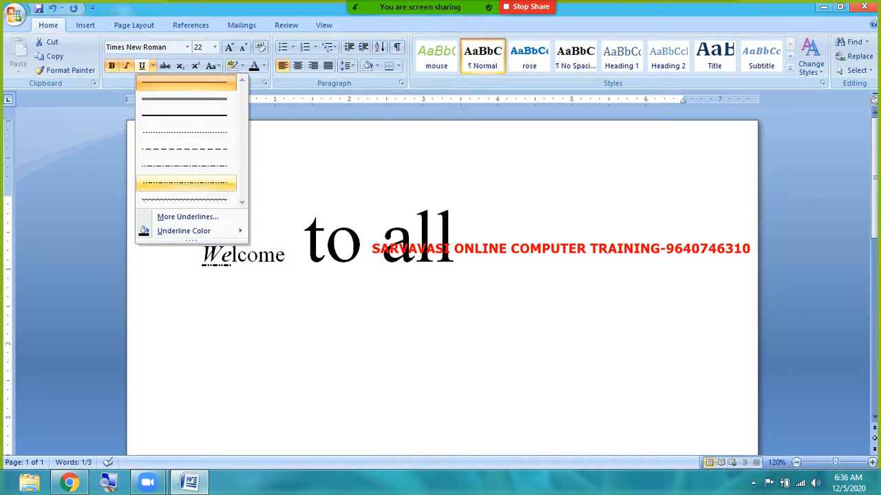
mouse_move(184, 231)
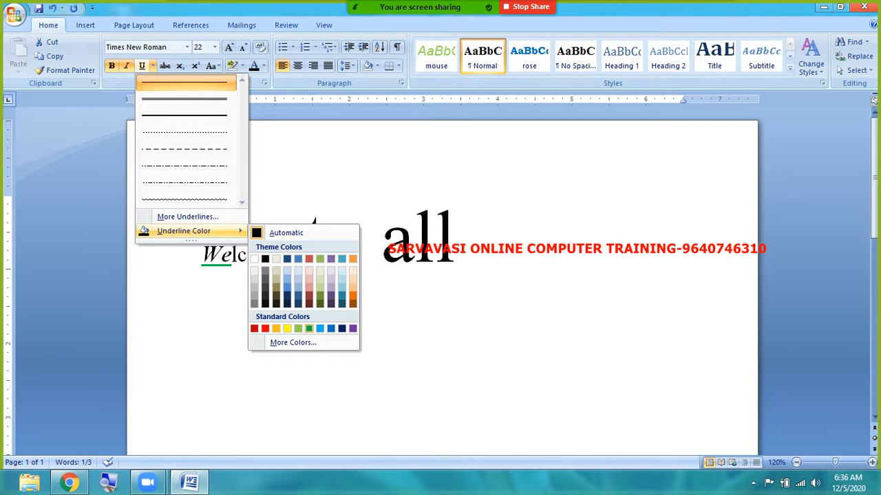
left_click(310, 328)
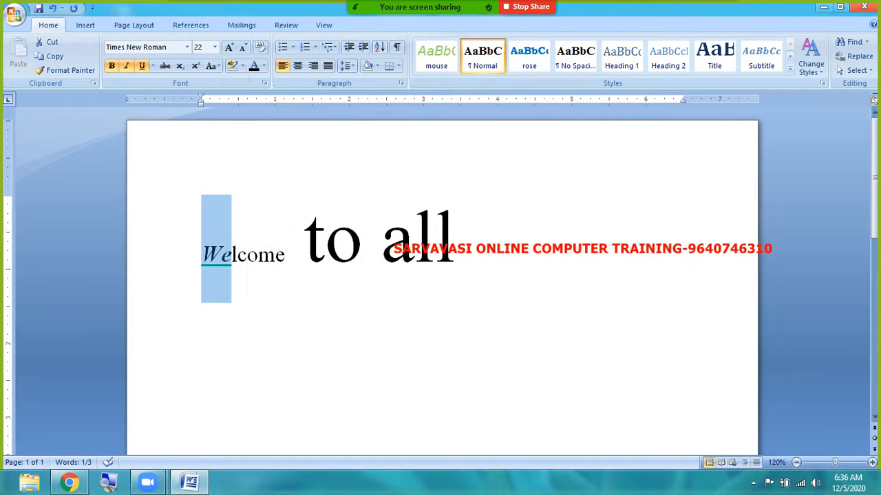
left_click(258, 268)
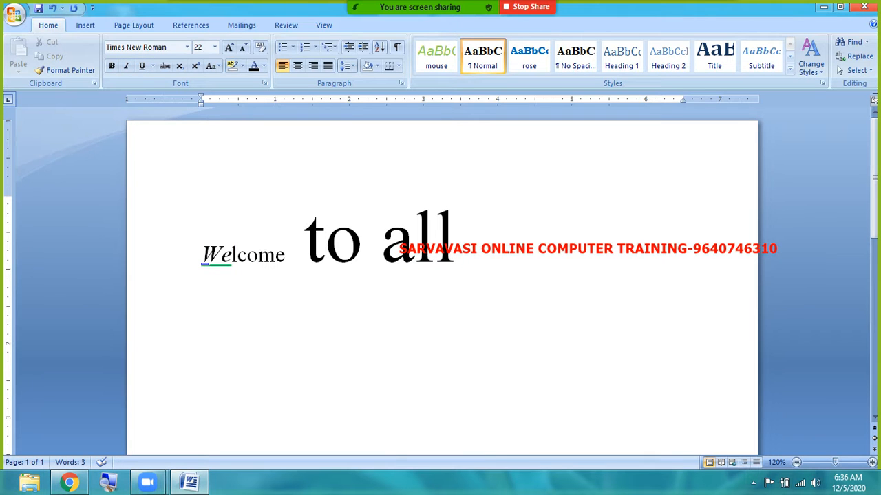
- Change the font colour of the letters "Wel" in "Welcome" to red
left_click_drag(201, 256, 237, 261)
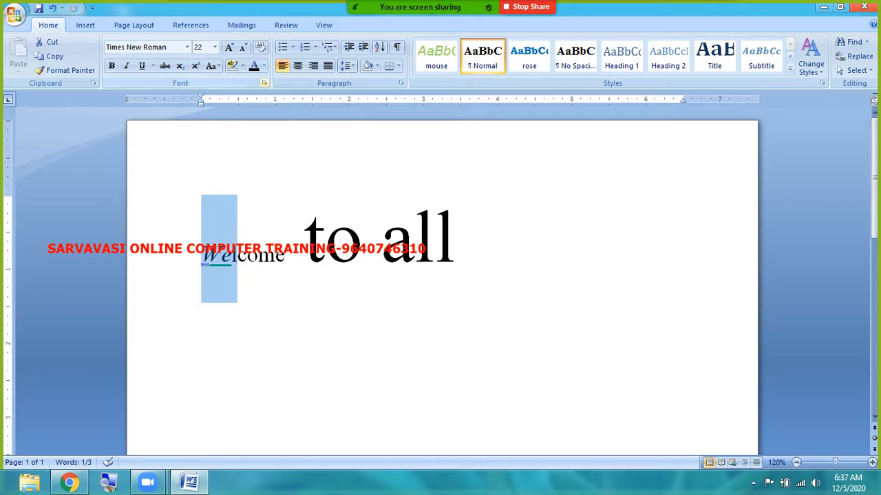
left_click(263, 66)
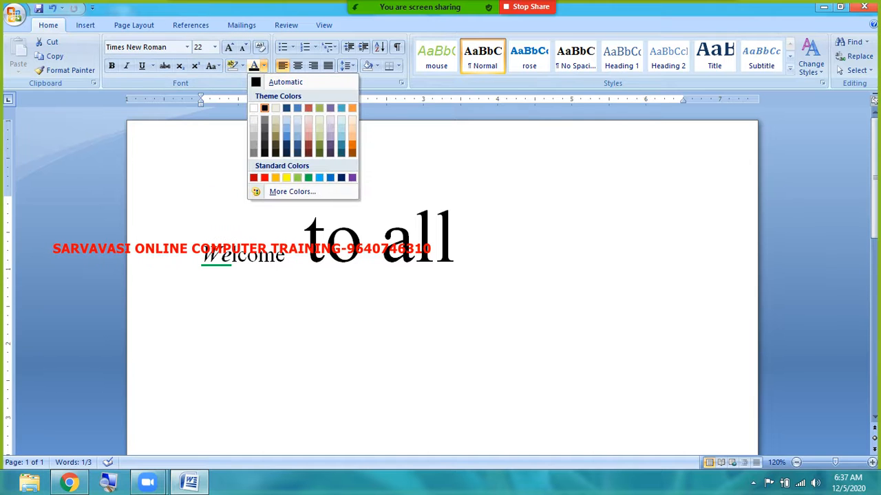
left_click(264, 178)
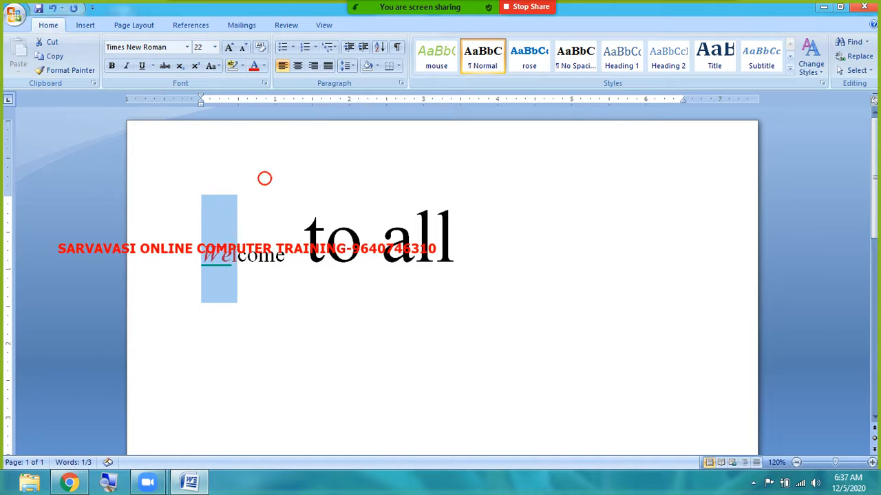
left_click(267, 273)
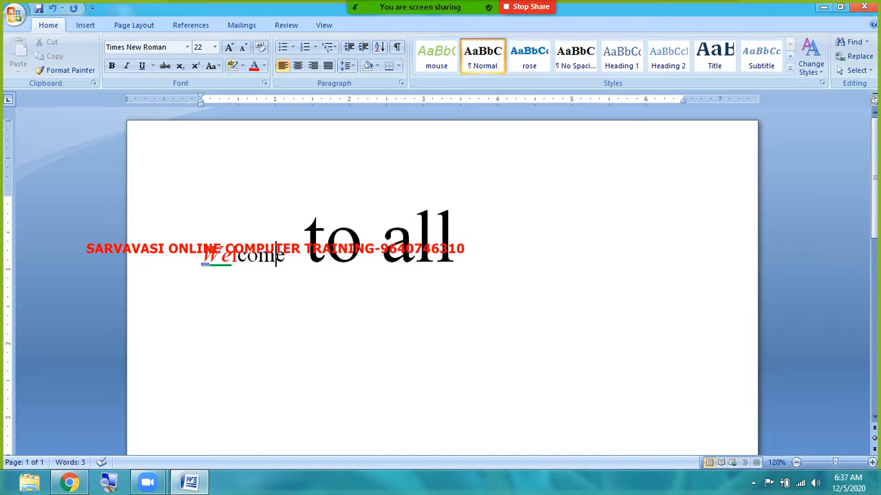
- Clear all formatting from the letters "Wel" in "Welcome"
left_click(208, 254)
left_click_drag(202, 255, 237, 255)
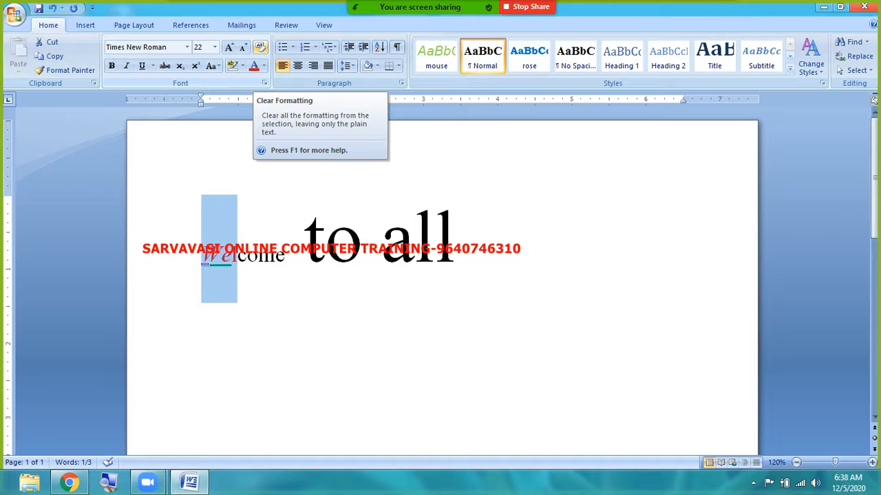
left_click(260, 47)
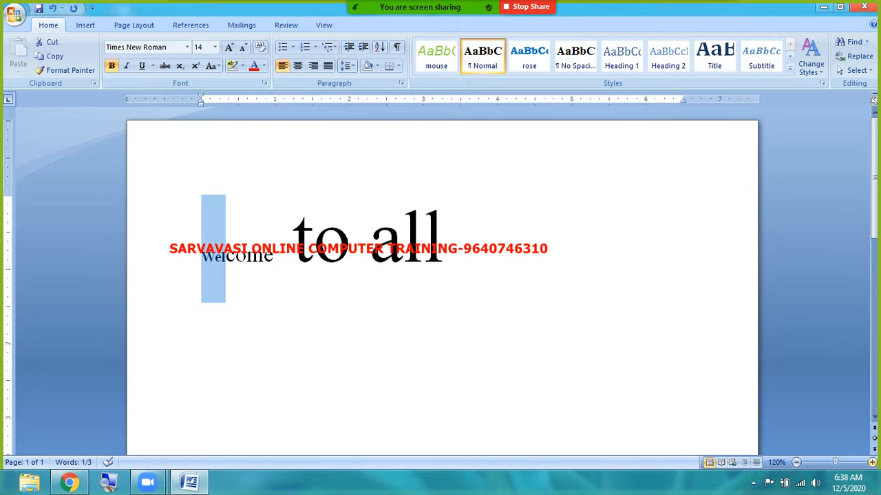
- Zoom the document to 160% and toggle italic twice at the insertion point below the text
left_click(871, 462)
left_click(872, 462)
left_click(872, 462)
left_click(872, 462)
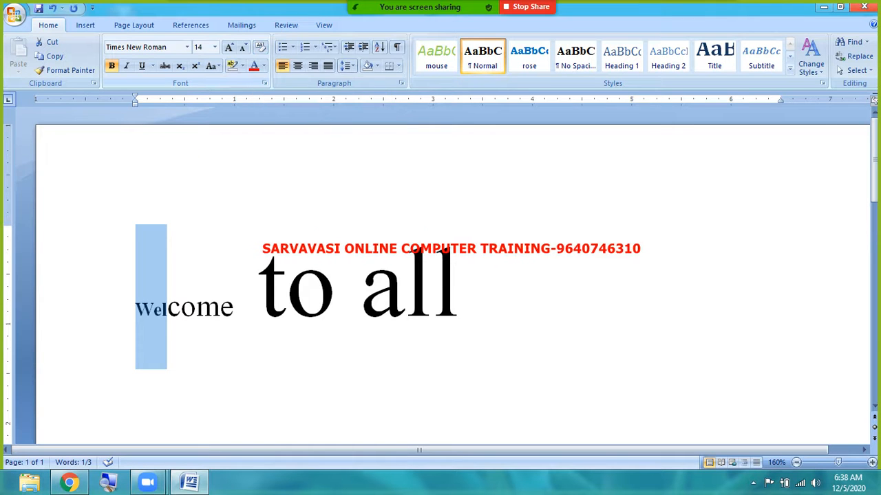
left_click(273, 403)
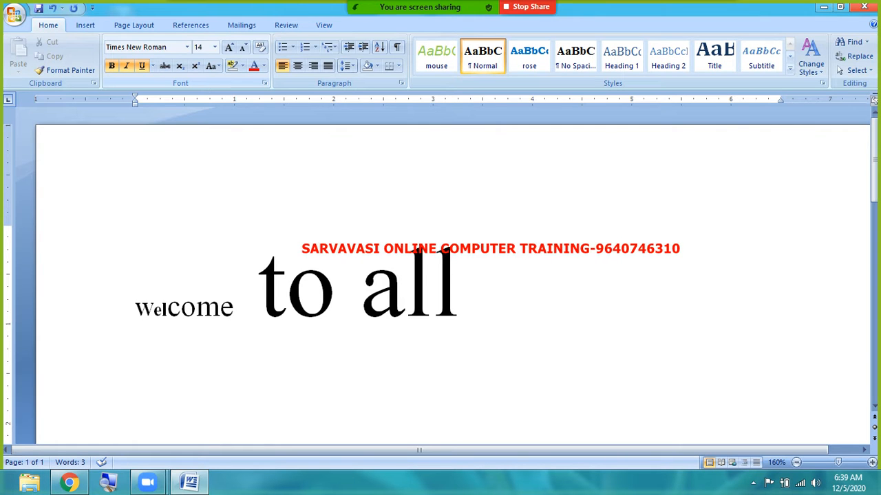
key("ctrl+i")
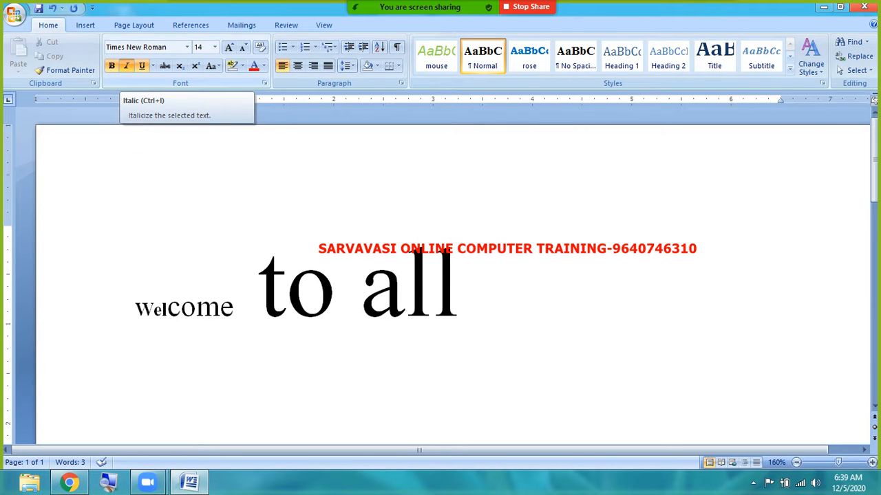
key("ctrl+i")
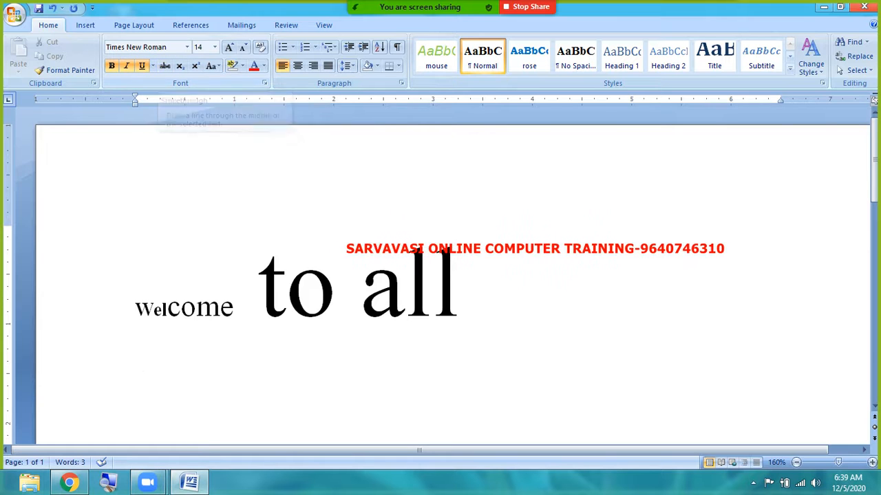
scroll(440, 275, "down", 3)
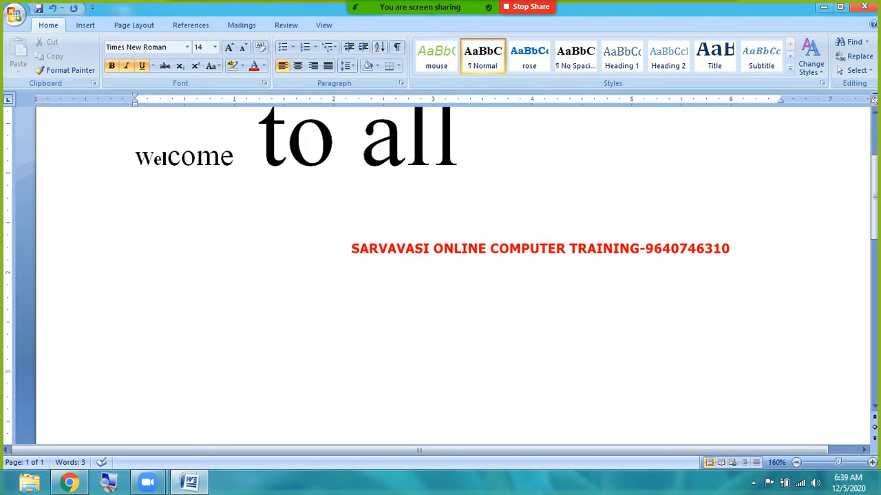
type("=ra")
key("BackSpace")
key("BackSpace")
key("BackSpace")
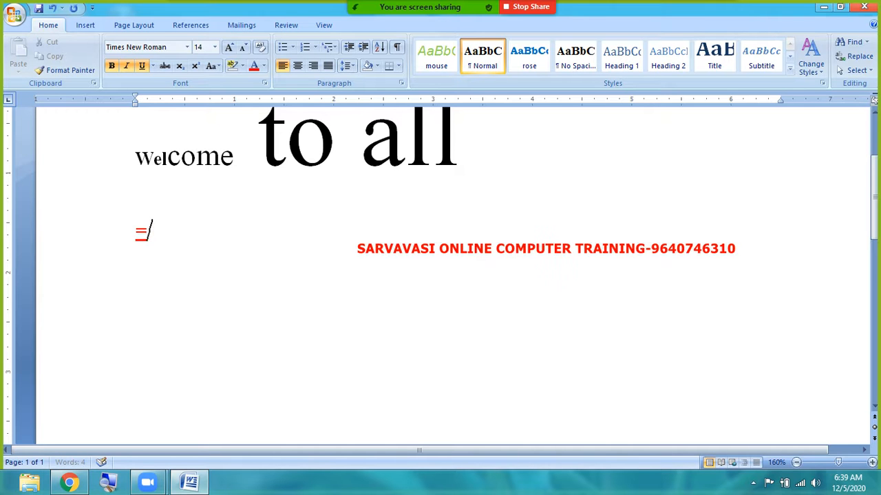
- Replace the entire document content with one paragraph of sample text generated by =rand(1)
key("ctrl+a")
key("Delete")
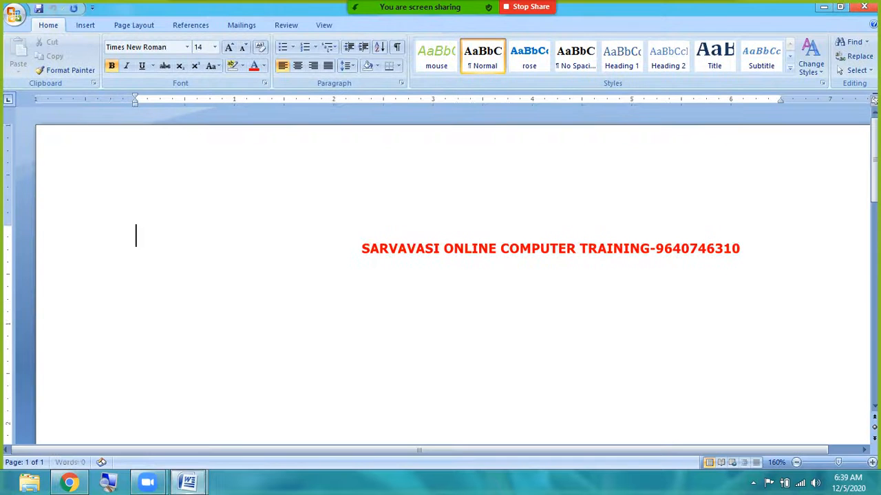
type("=rand")
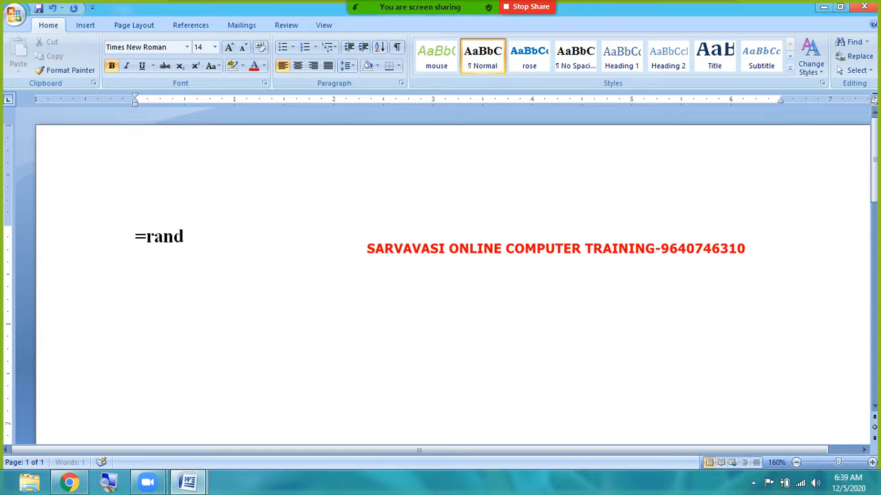
type("(1)")
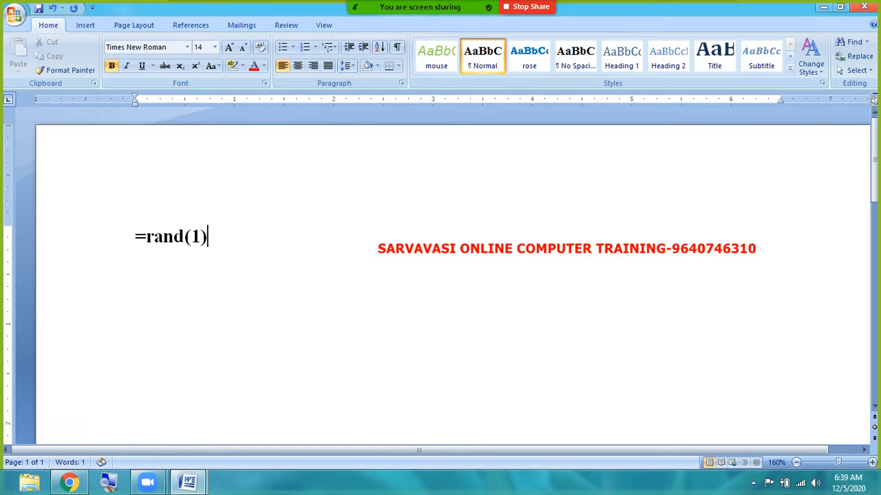
key("Return")
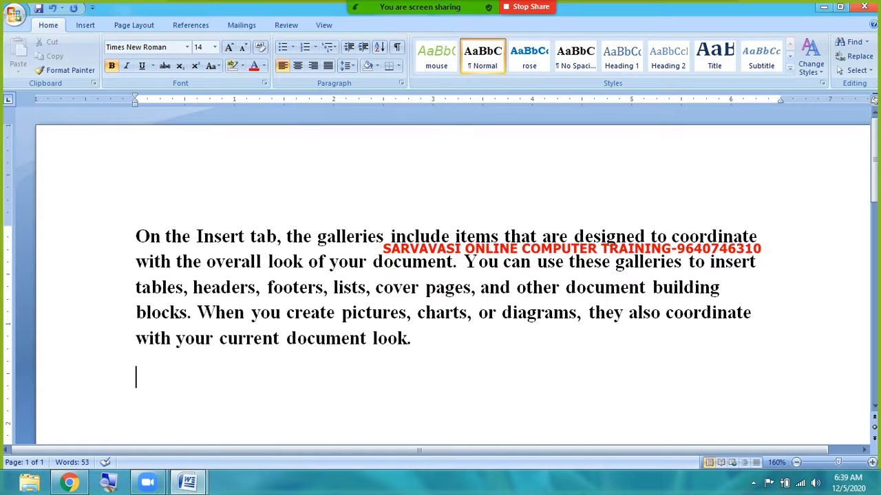
- Apply strikethrough to the word "document" at the end of the paragraph's first sentence
left_click_drag(393, 263, 372, 264)
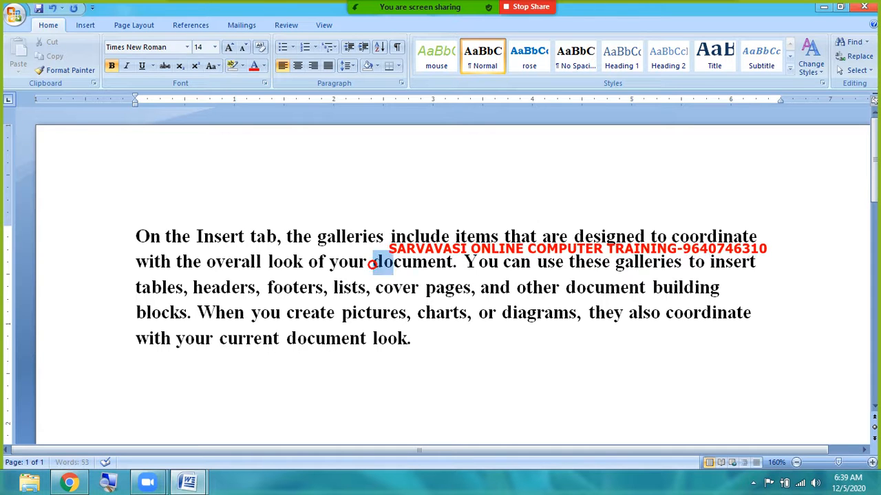
left_click_drag(447, 262, 452, 262)
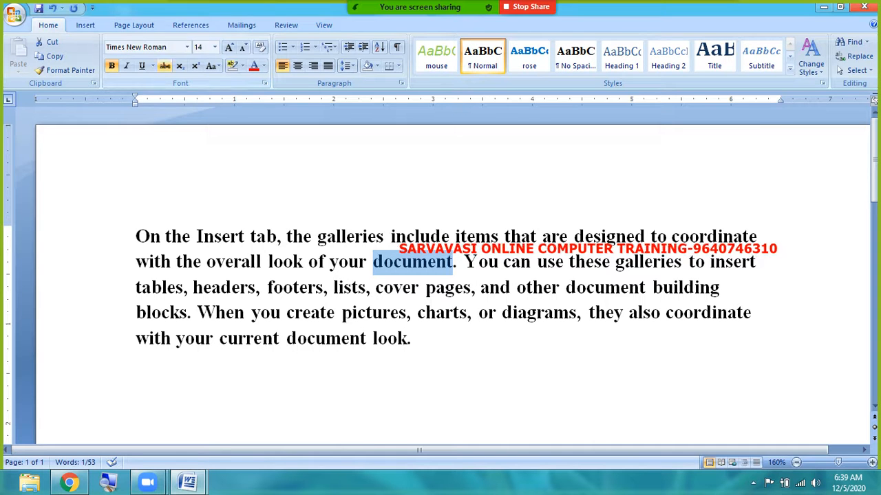
left_click(164, 65)
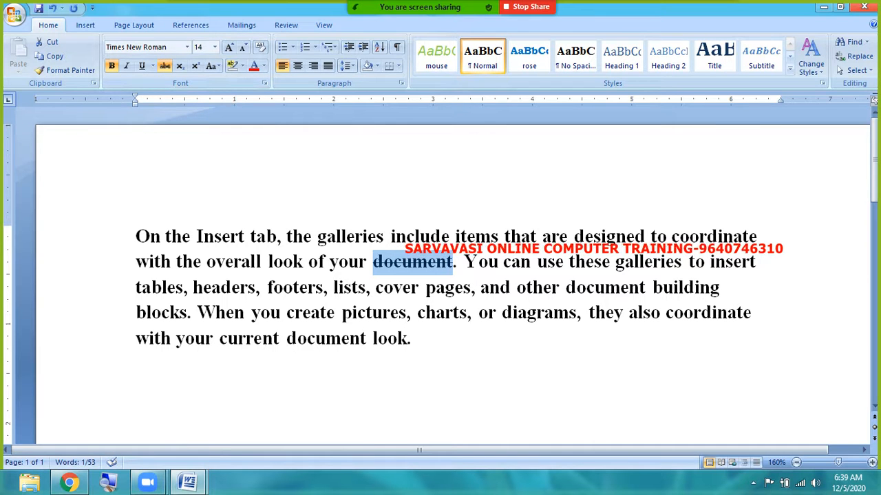
left_click(470, 352)
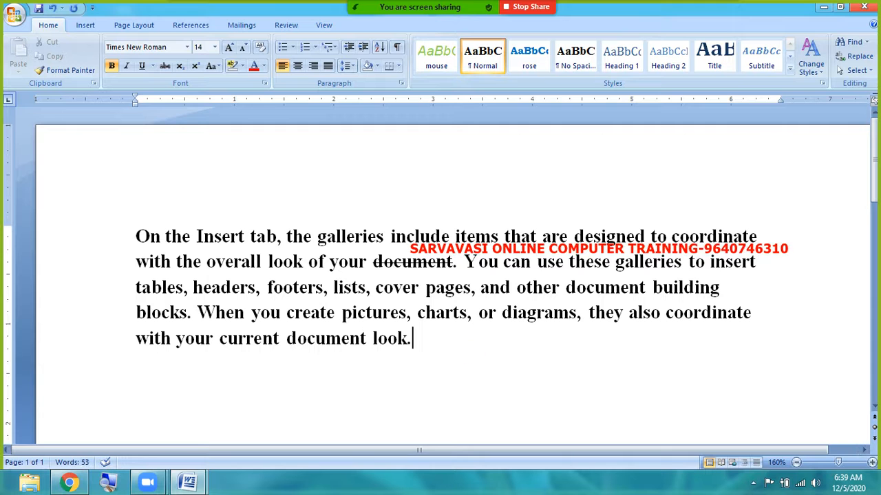
- Apply strikethrough to the words "When you create" in the paragraph's last sentence
left_click_drag(373, 261, 454, 262)
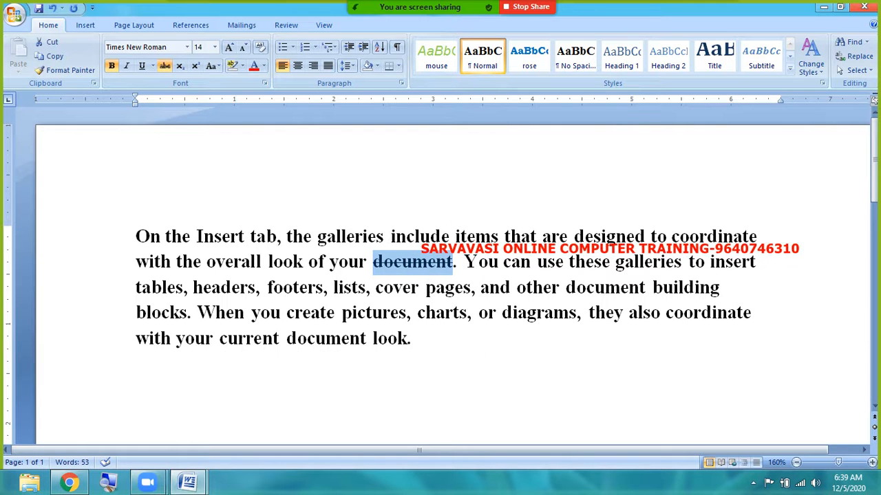
left_click_drag(197, 313, 340, 313)
left_click(164, 66)
left_click(446, 372)
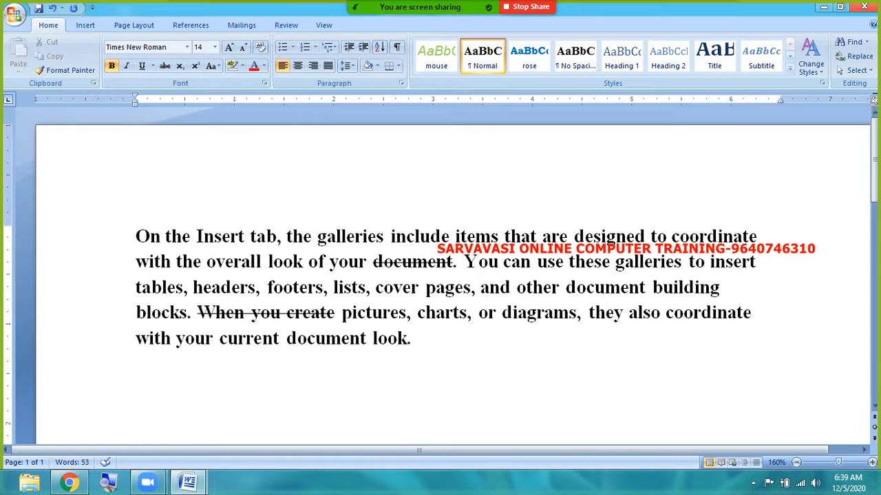
- Remove the strikethrough from the words "you create" in the last sentence
left_click_drag(198, 313, 340, 313)
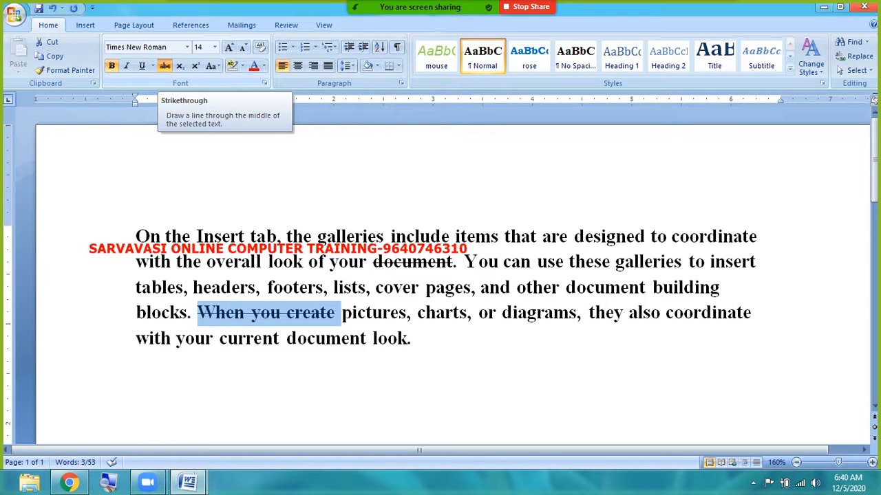
left_click(234, 311)
left_click_drag(295, 313, 326, 313)
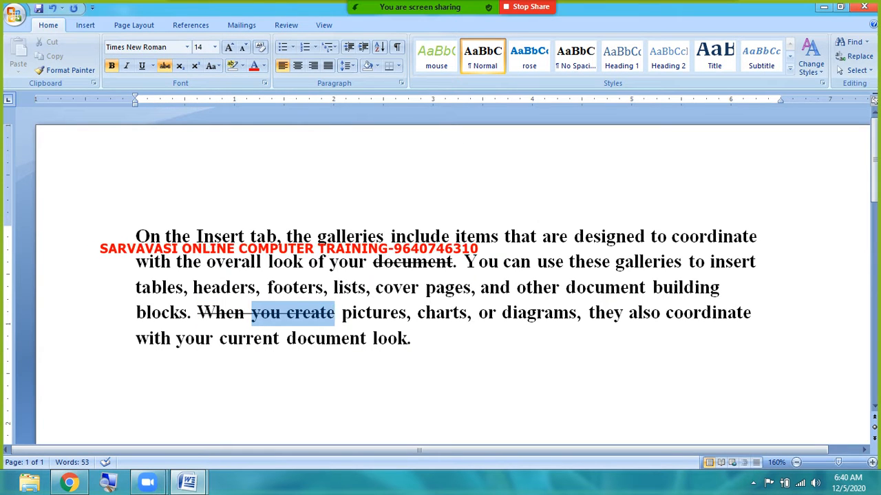
left_click(165, 66)
left_click(383, 413)
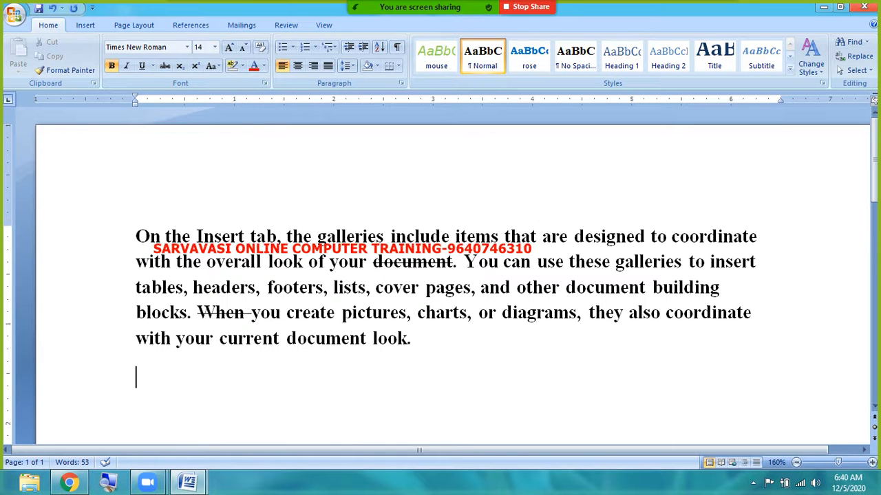
- Enter "X2" on the empty line below the paragraph
type("x")
key("BackSpace")
type("X2")
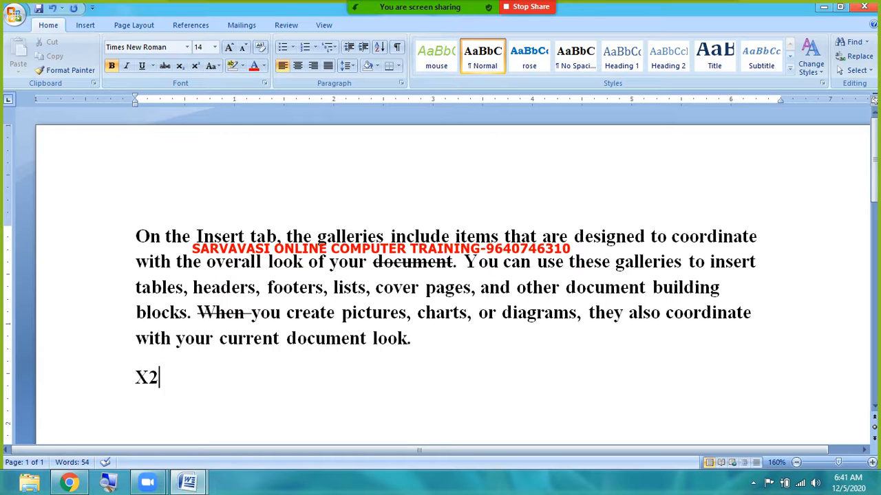
key("shift+Left")
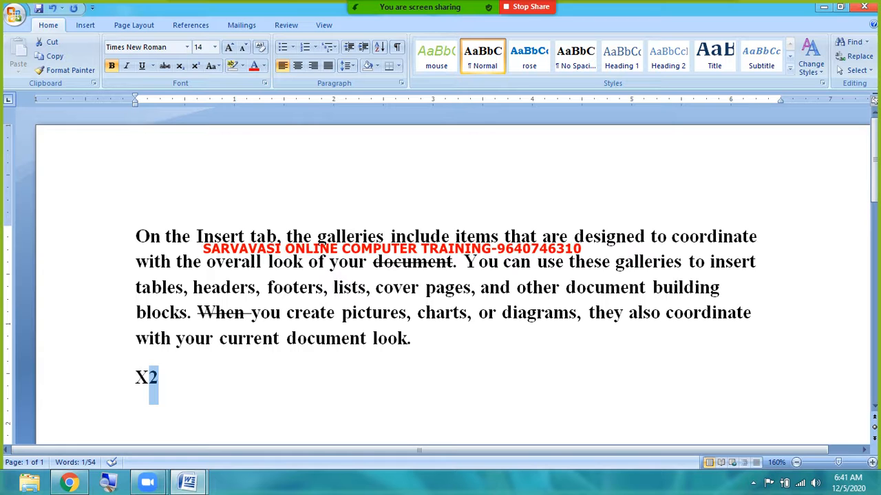
left_click(203, 376)
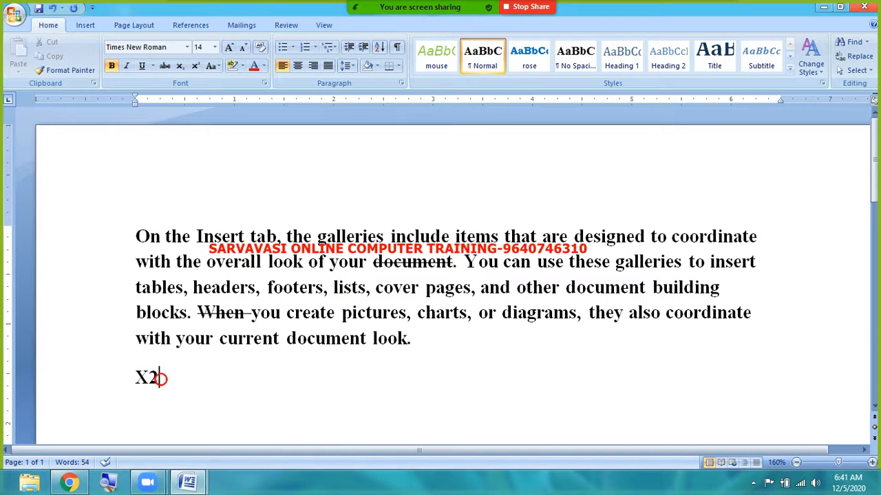
- Turn superscript on and off for the "2" in "X2", and do the same with subscript
key("shift+Left")
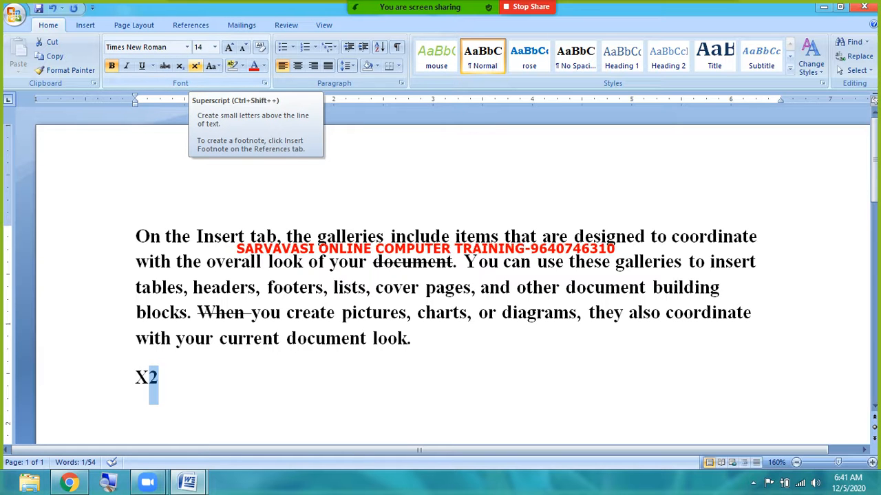
left_click(196, 66)
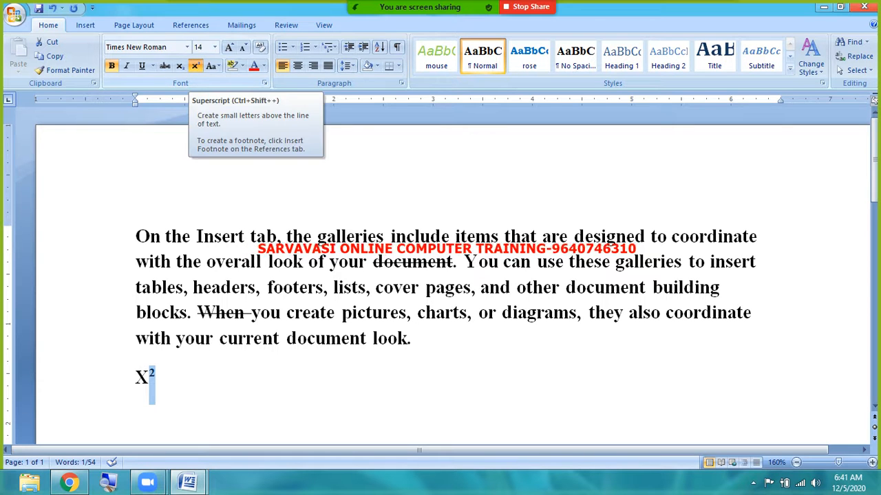
left_click(195, 66)
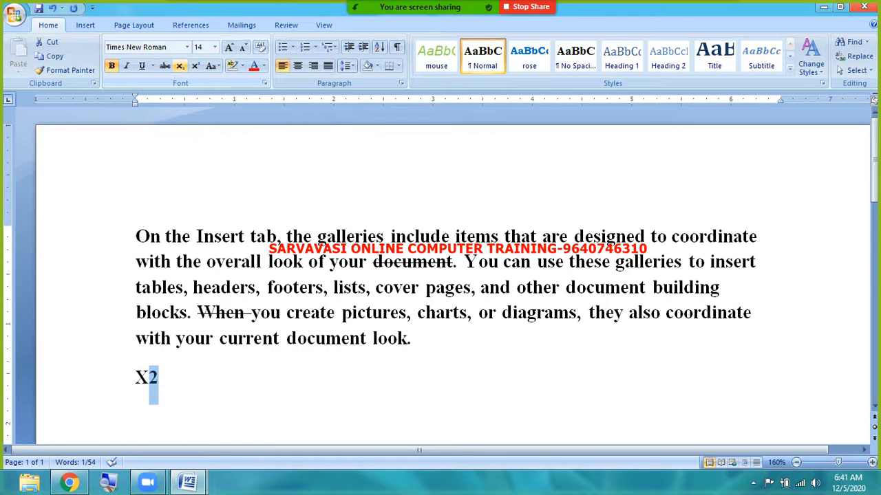
left_click(180, 67)
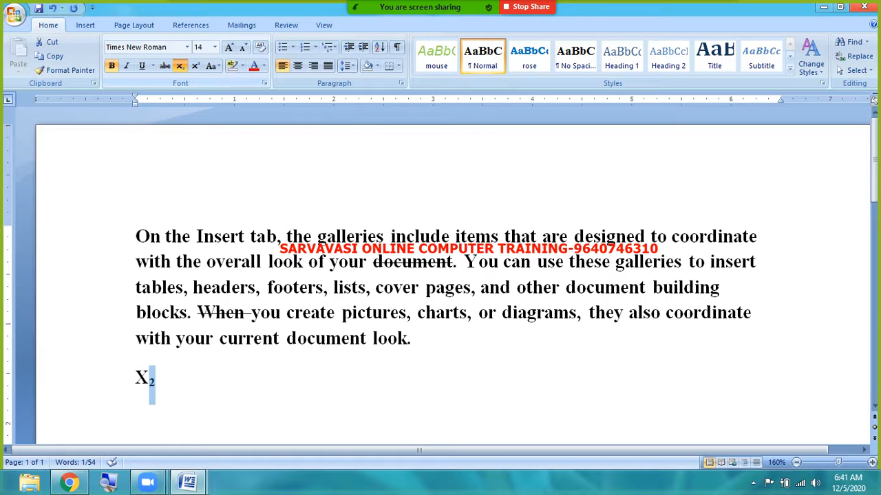
left_click(180, 66)
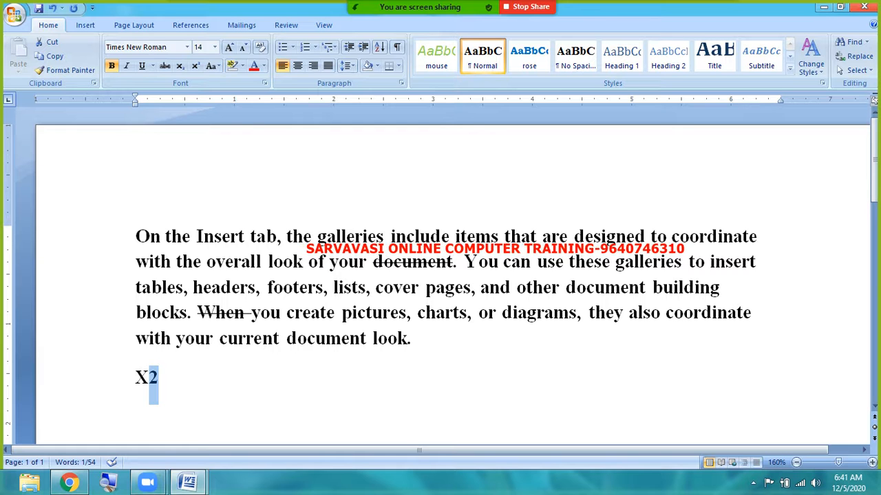
- Toggle subscript on and off again for the "2" in "X2", followed by superscript on and off
key("ctrl+equal")
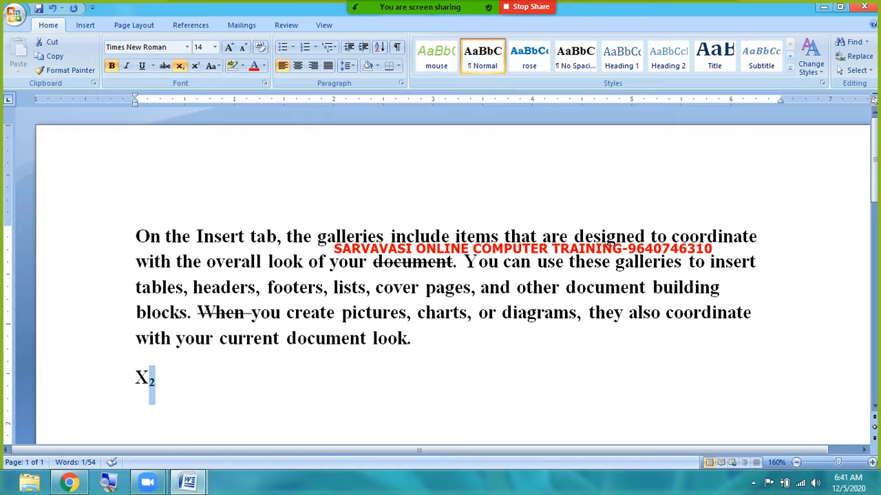
key("ctrl+equal")
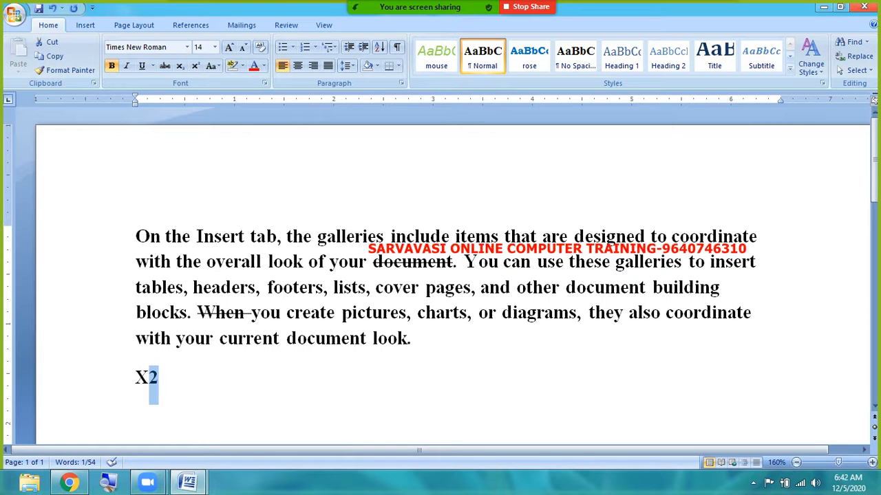
key("ctrl+shift+equal")
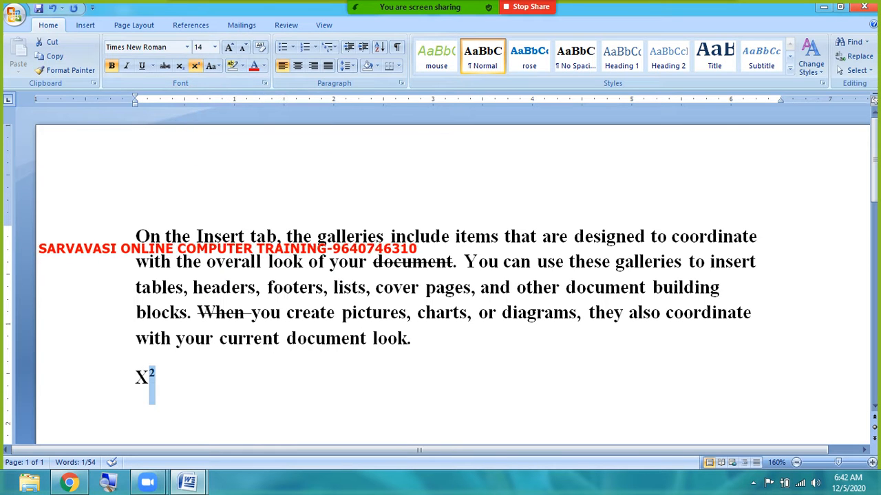
key("ctrl+shift+plus")
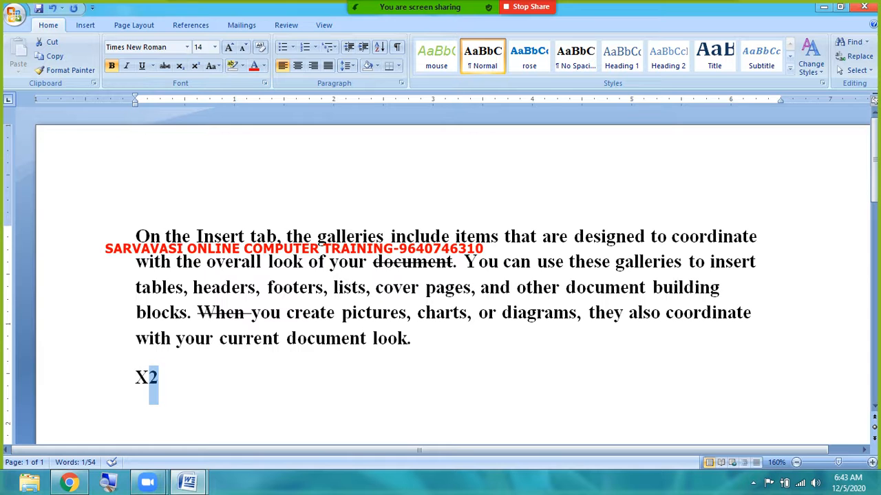
left_click(250, 407)
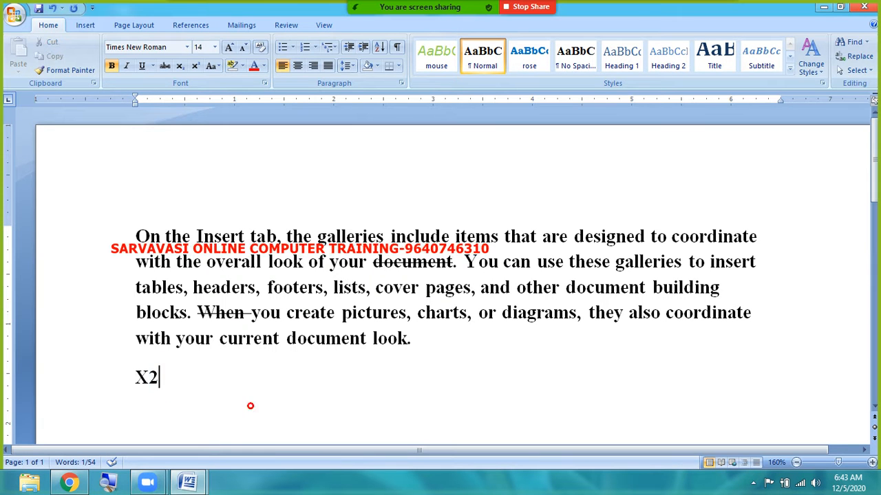
- Delete all document content and generate one new paragraph of sample text with =rand(1)
key("ctrl+a")
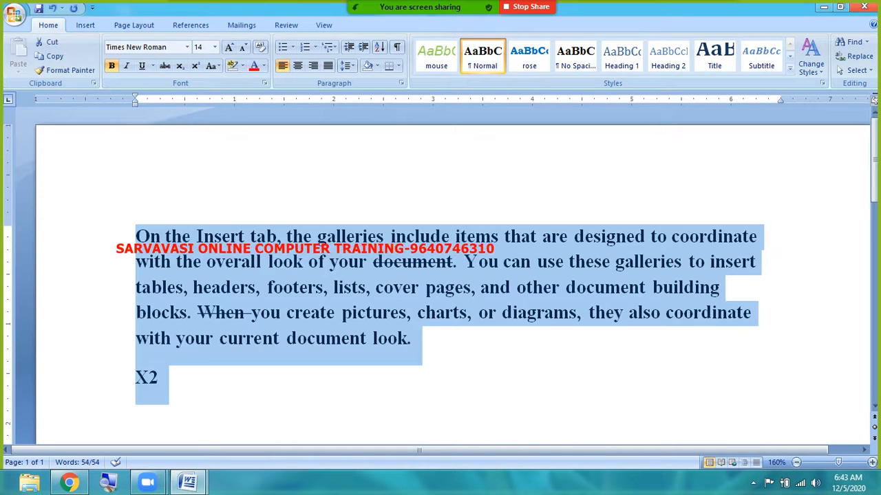
key("Delete")
type("=RAN")
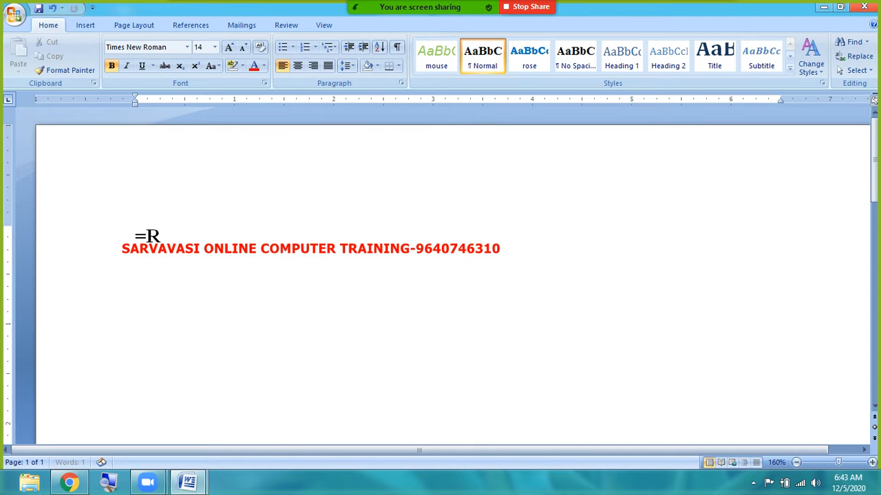
key("BackSpace")
key("BackSpace")
key("BackSpace")
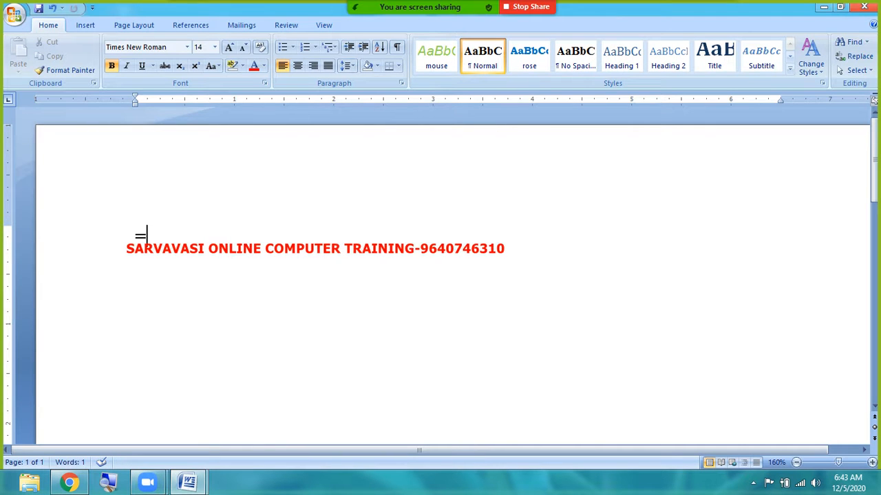
type("r")
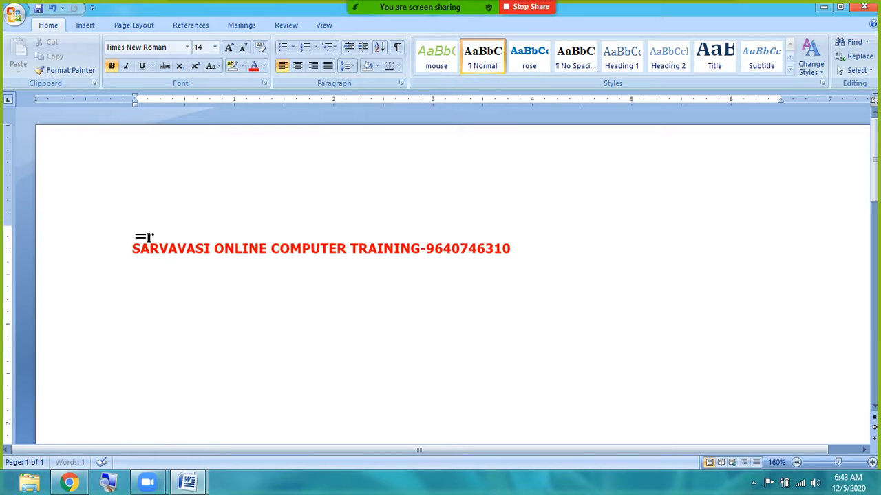
type("and()")
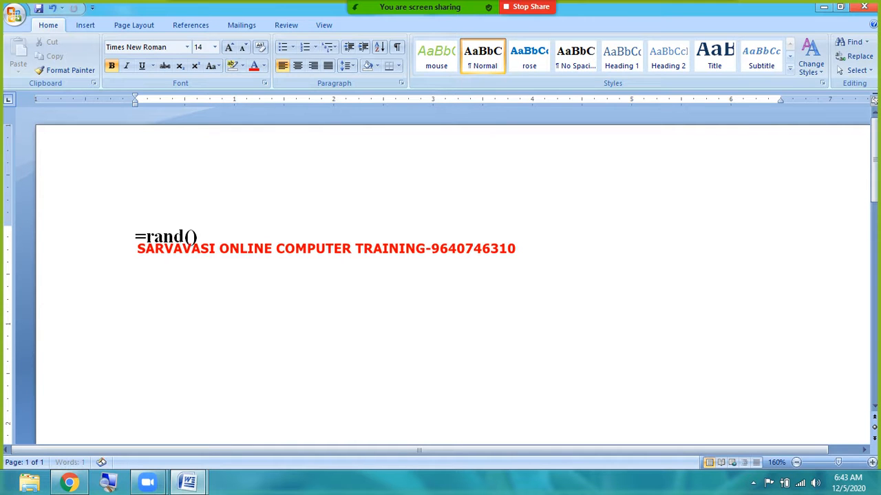
key("BackSpace")
type("1)")
key("Return")
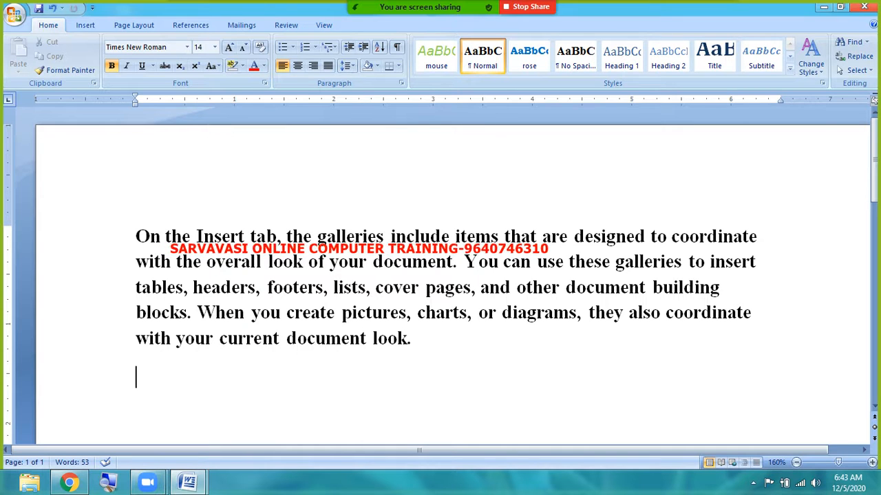
left_click_drag(134, 232, 406, 354)
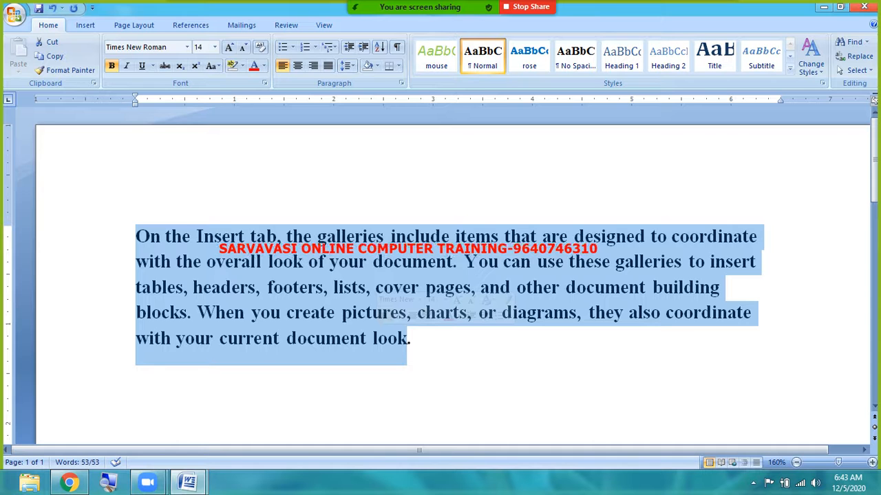
left_click(438, 344)
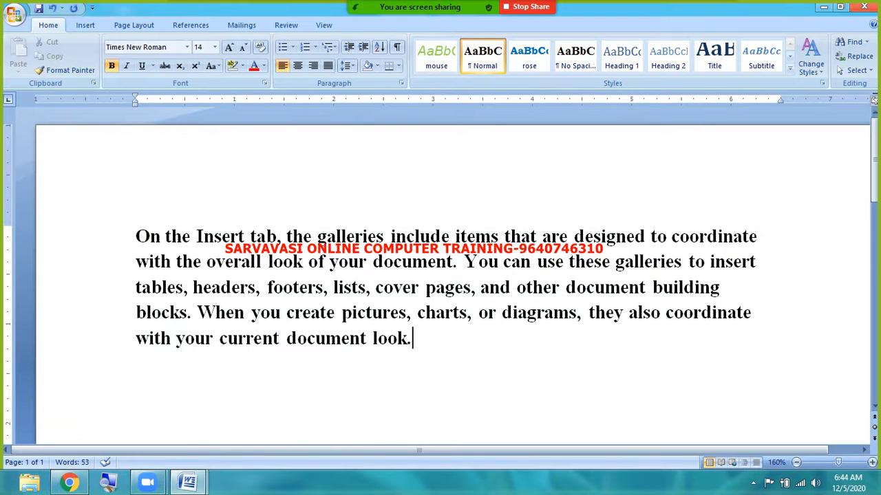
left_click_drag(438, 344, 135, 236)
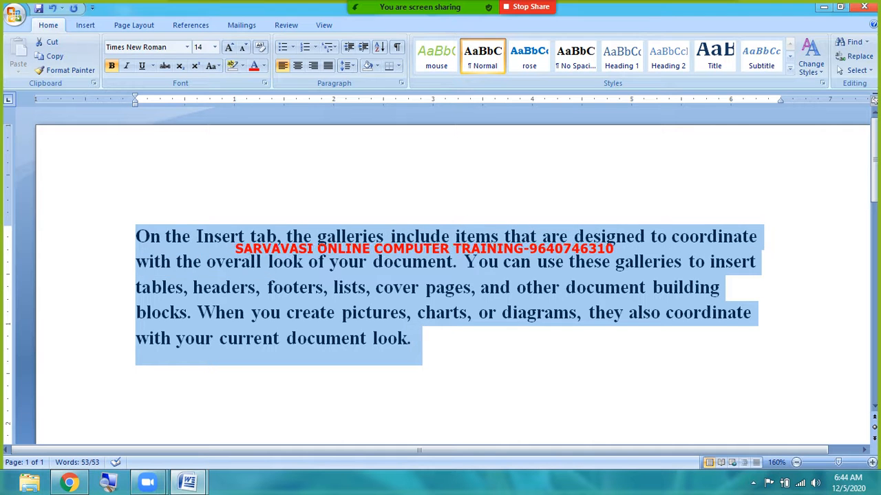
left_click(623, 369)
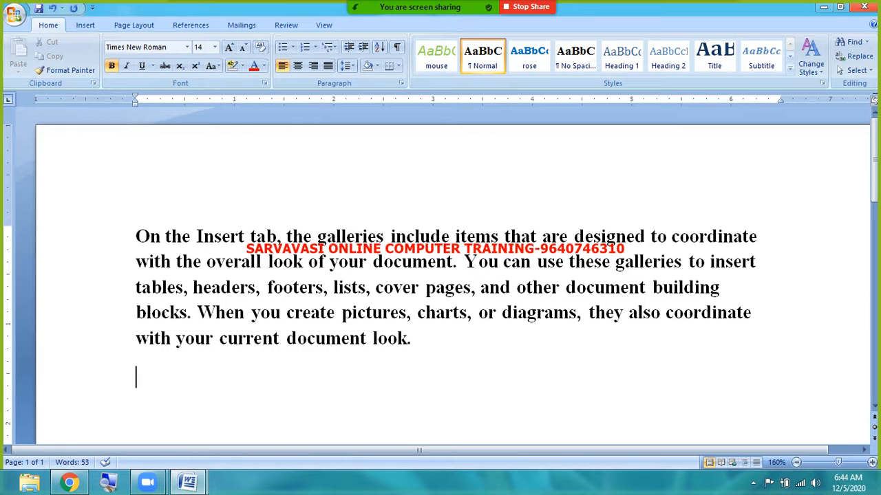
- Convert the paragraph's first sentence to UPPERCASE with Change Case
left_click_drag(330, 262, 456, 263)
left_click(456, 263, "ctrl")
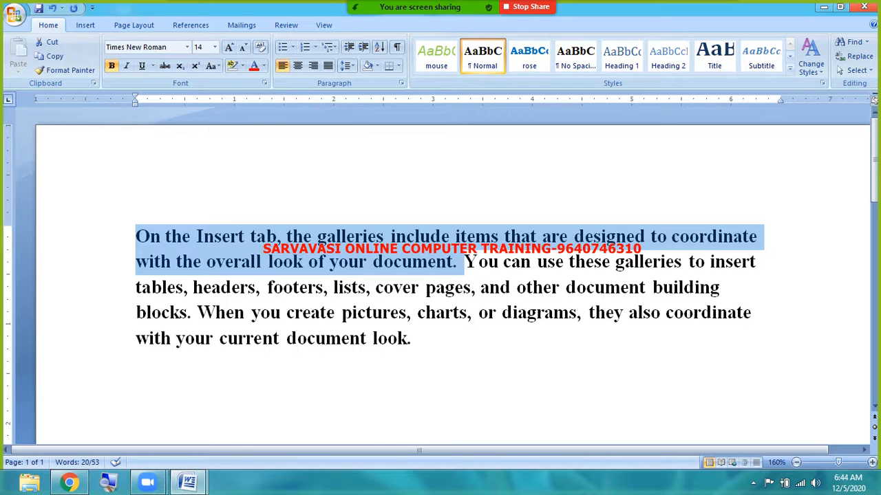
left_click(212, 65)
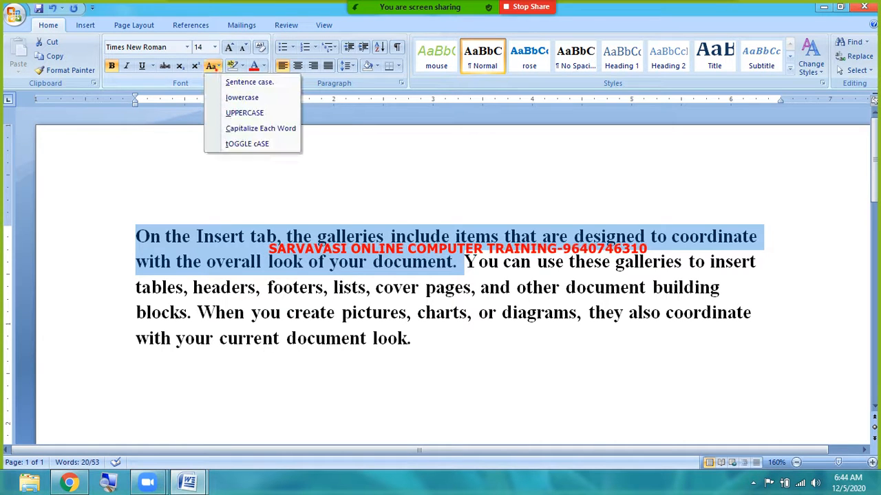
left_click(211, 65)
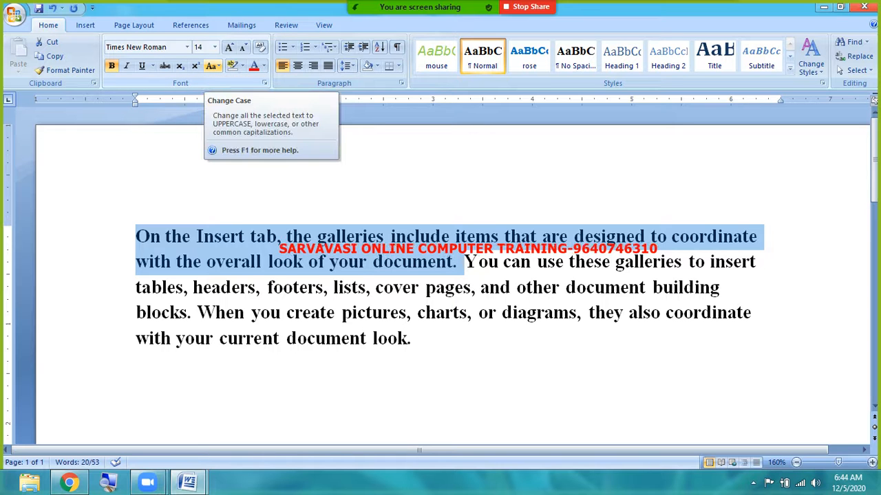
left_click(212, 65)
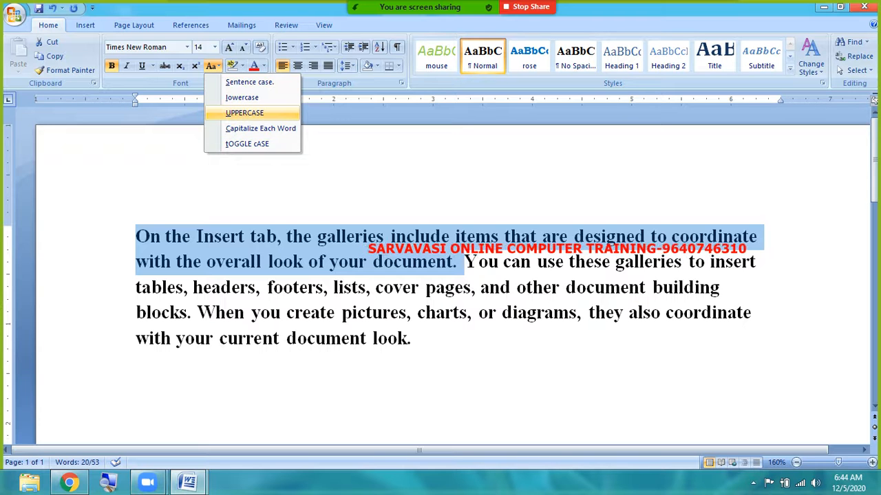
left_click(260, 114)
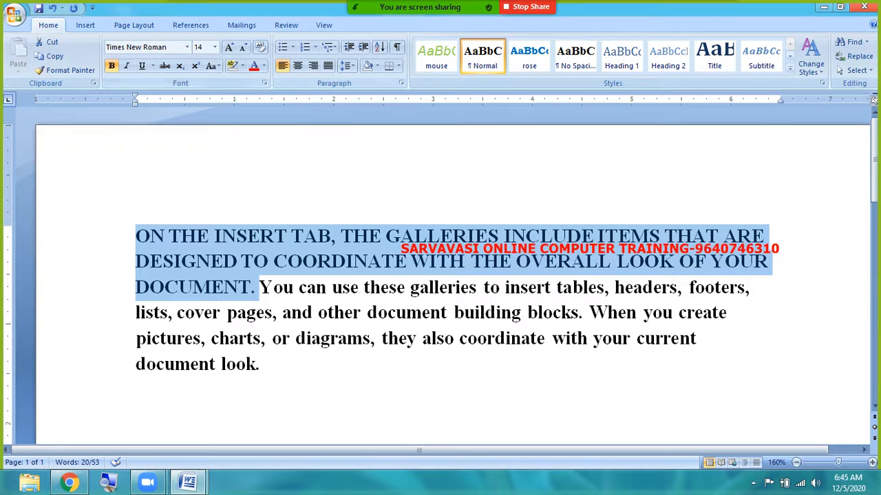
- Change the selected first sentence to lowercase, followed by Sentence case
left_click(211, 66)
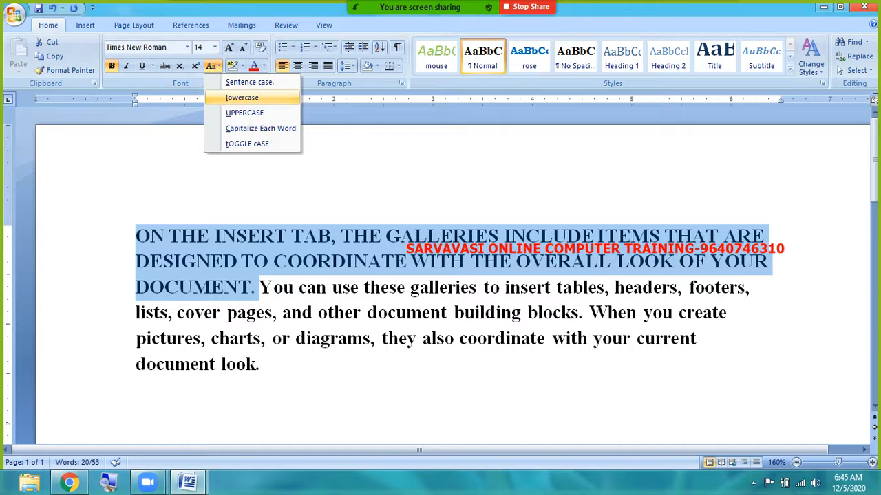
left_click(242, 98)
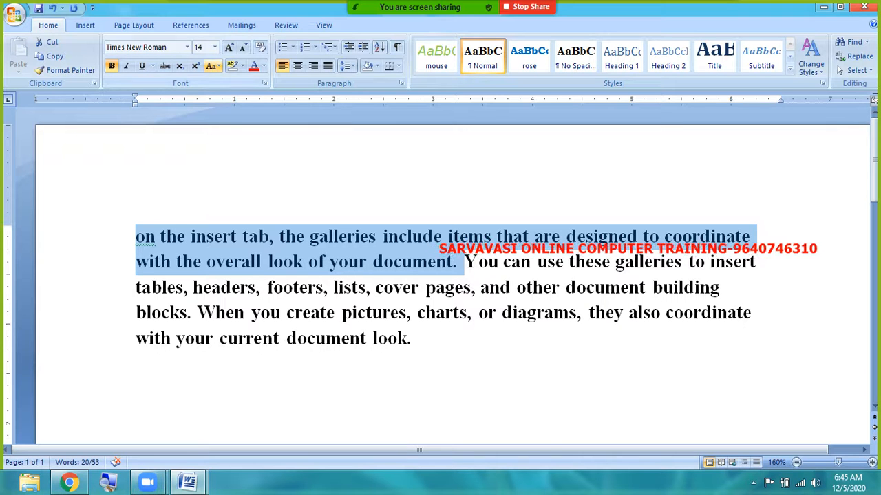
left_click(211, 65)
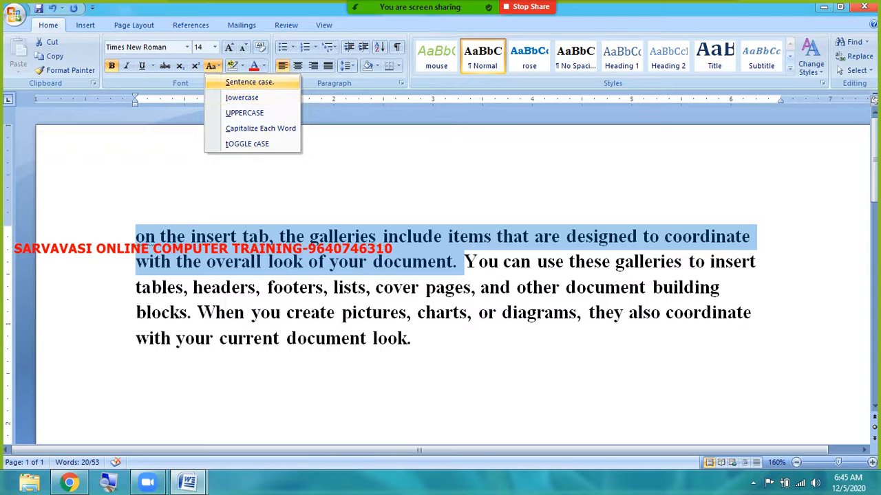
left_click(240, 85)
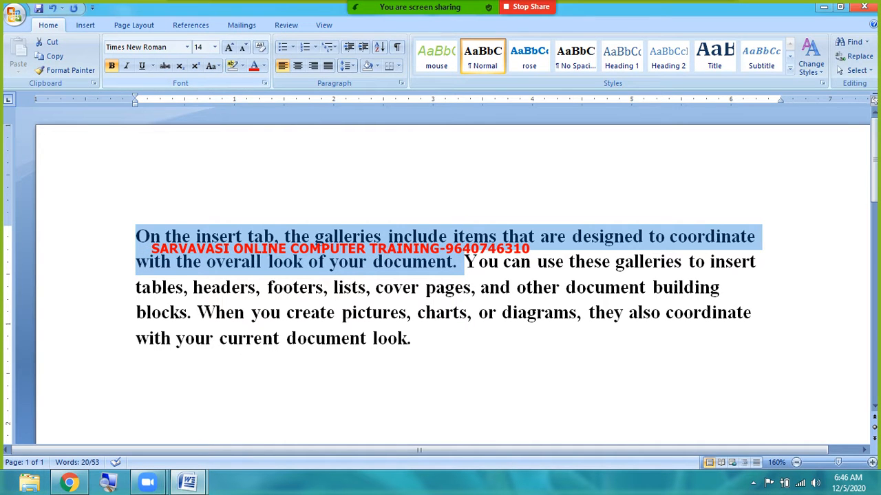
- Switch the first sentence to UPPERCASE and back to Sentence case
left_click(215, 66)
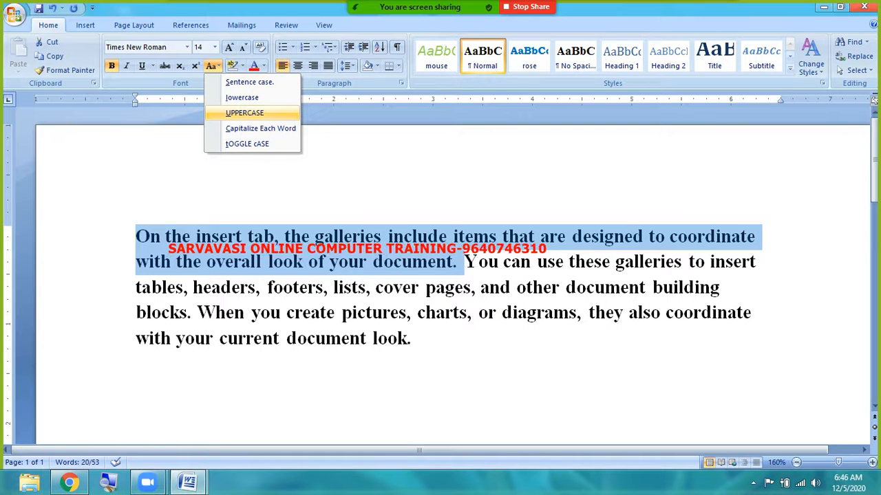
left_click(245, 112)
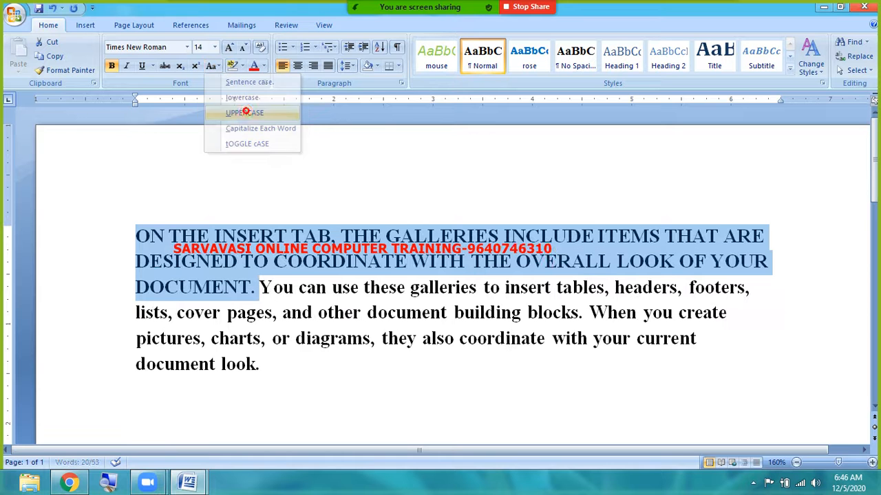
left_click(212, 66)
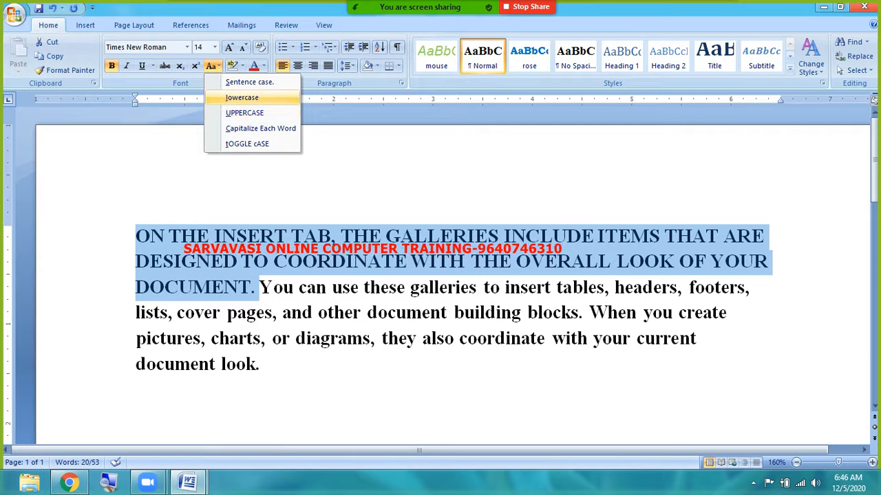
left_click(254, 82)
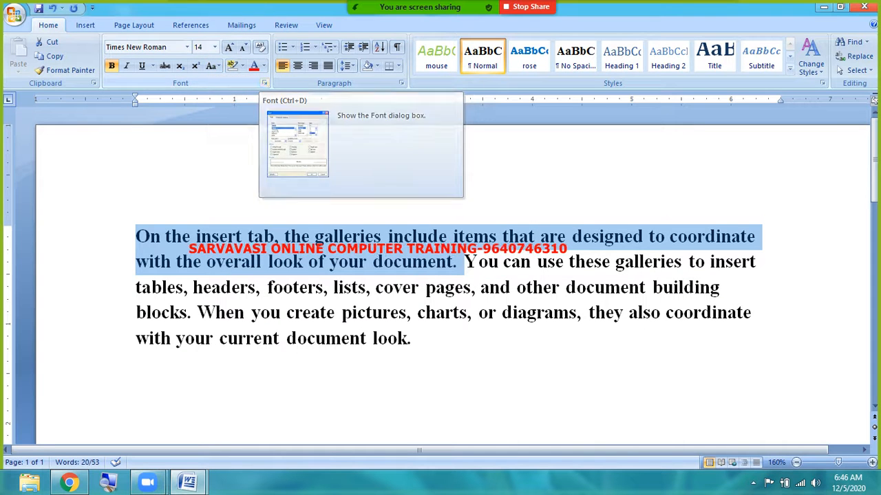
left_click(211, 65)
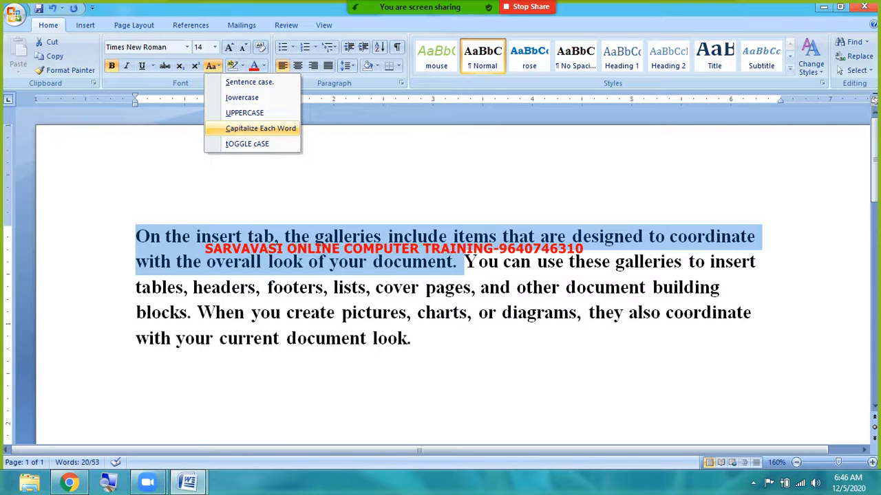
left_click(268, 289)
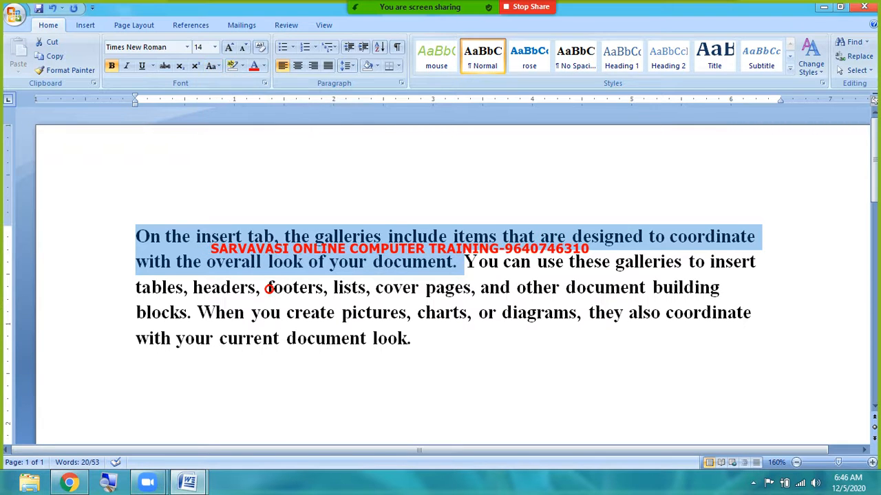
left_click(212, 265)
left_click_drag(135, 236, 243, 236)
left_click(166, 236)
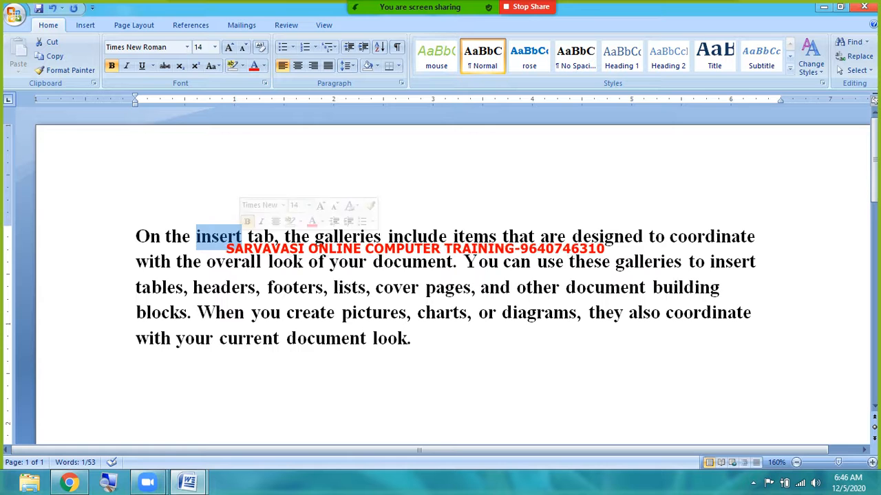
double_click(249, 236)
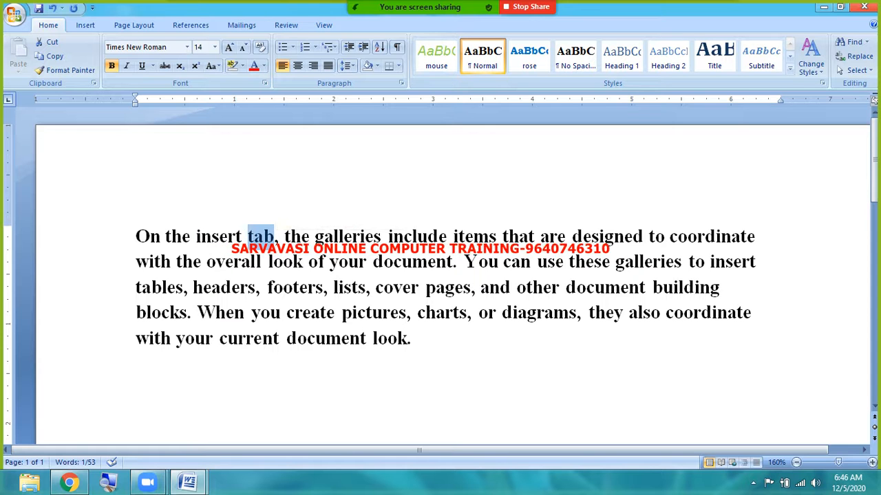
left_click(282, 313)
- Apply Capitalize Each Word to the entire paragraph
left_click_drag(285, 313, 135, 236)
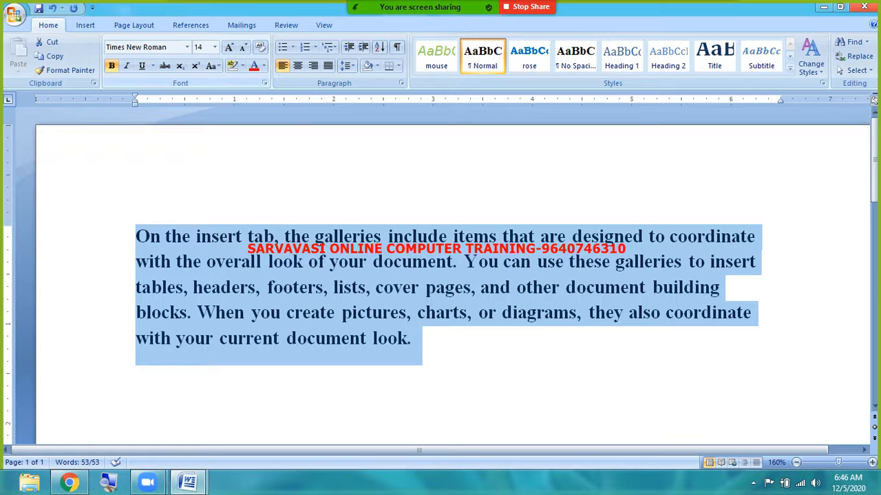
left_click(212, 65)
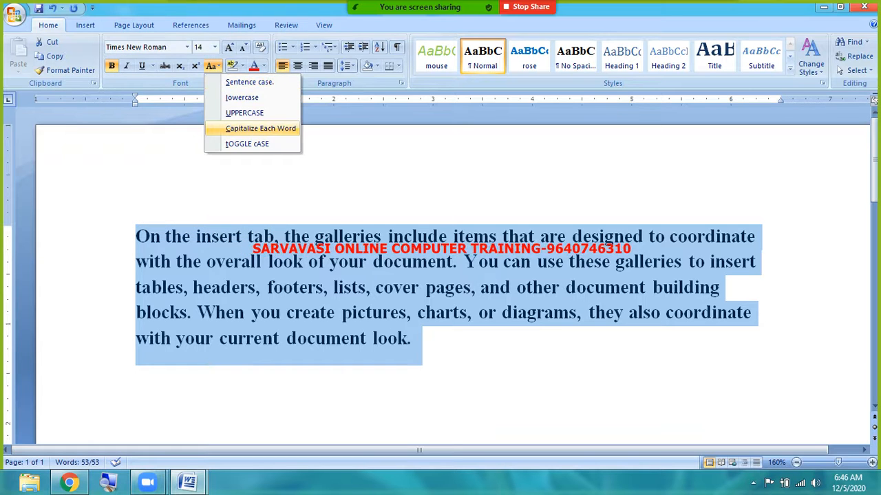
left_click(242, 126)
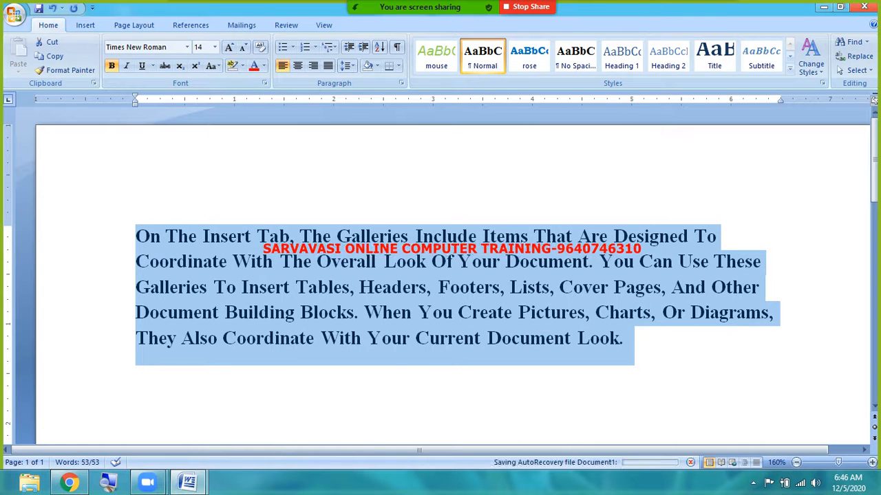
- Examine the initial letters of individual words throughout the paragraph, such as "On", "Insert", "Footers" and "Charts"
left_click(146, 239)
left_click(138, 238)
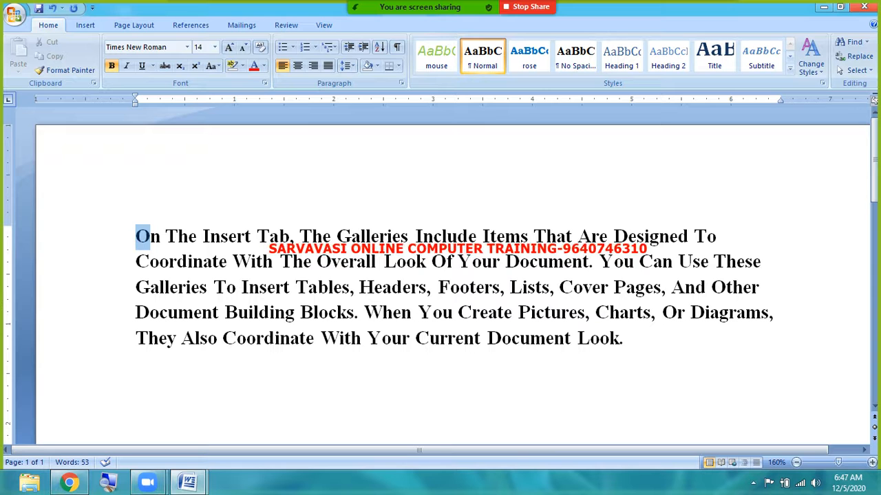
left_click_drag(138, 239, 210, 237)
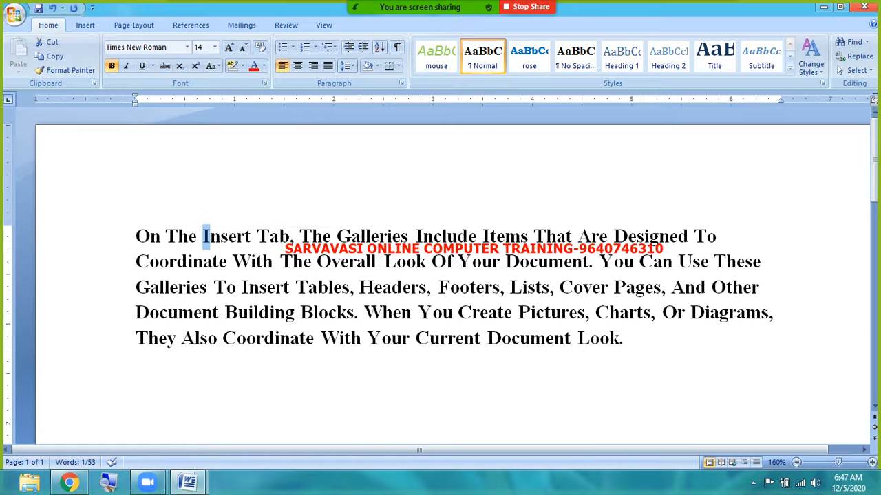
left_click_drag(135, 237, 242, 262)
left_click(393, 289)
left_click(439, 288)
left_click_drag(438, 288, 450, 289)
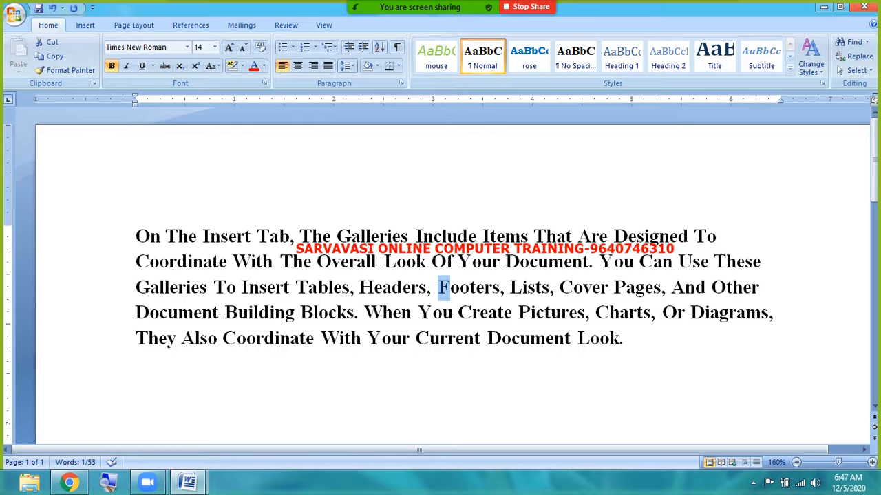
left_click_drag(518, 313, 529, 314)
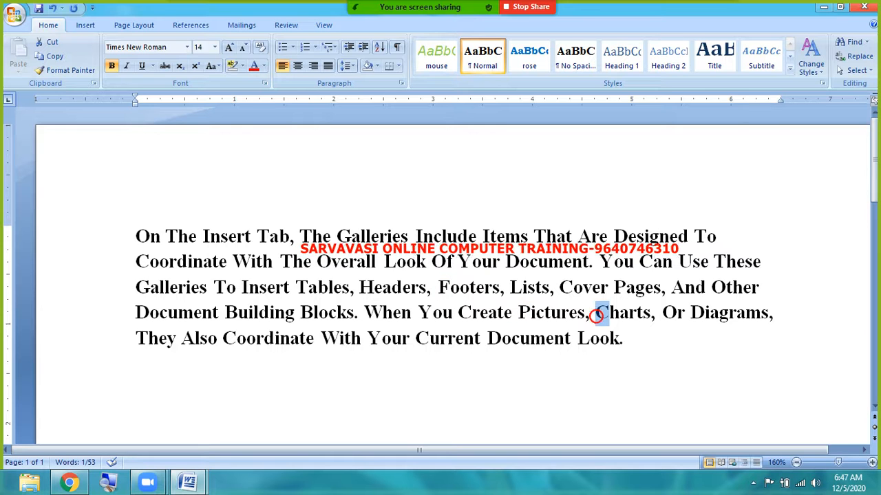
left_click_drag(577, 338, 589, 338)
left_click(665, 360)
- Apply tOGGLE cASE to all of the text, followed by Sentence case
key("ctrl+a")
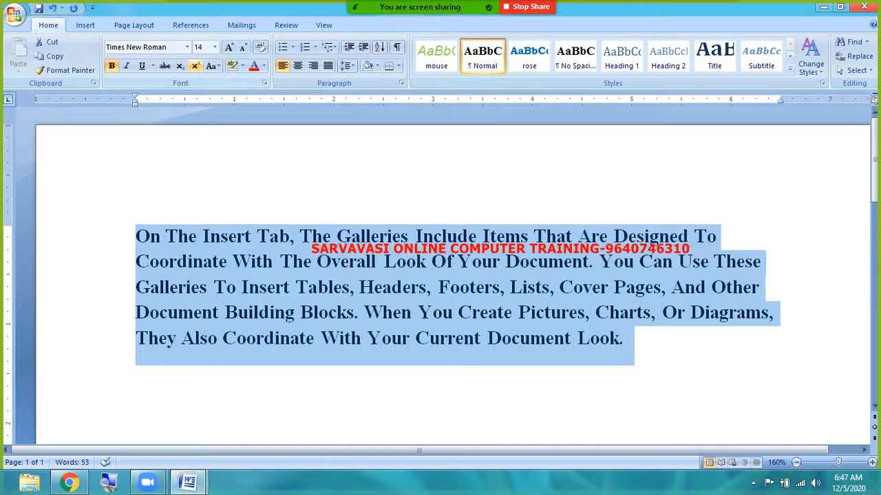
left_click(212, 66)
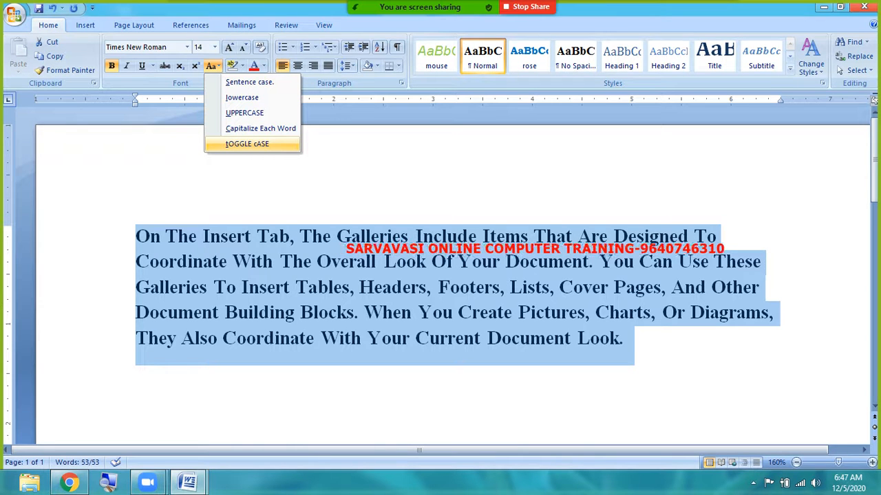
left_click(267, 143)
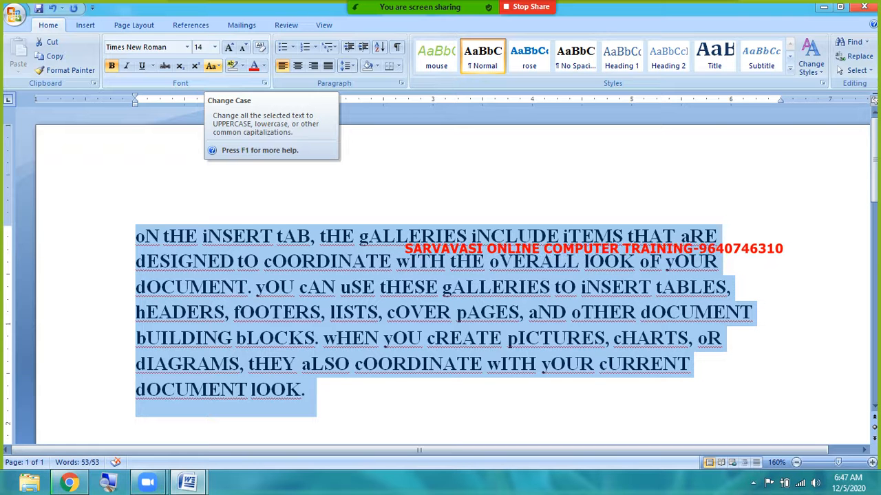
left_click(212, 66)
left_click(220, 81)
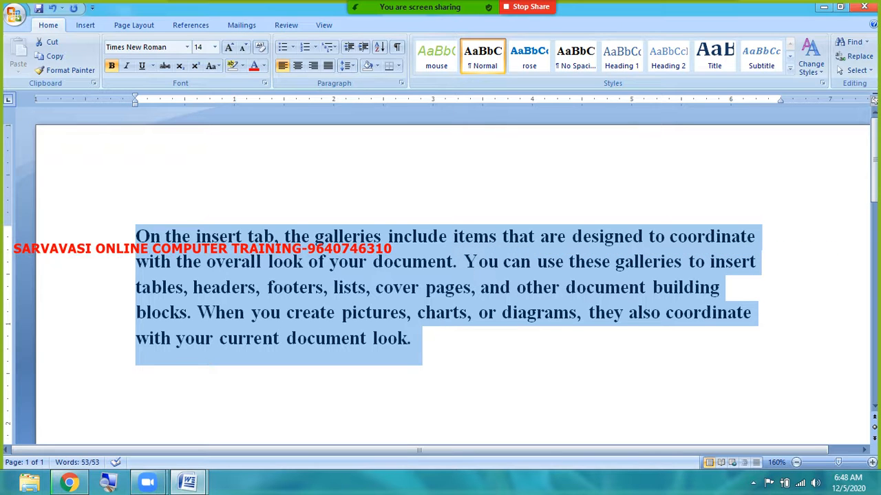
left_click(214, 66)
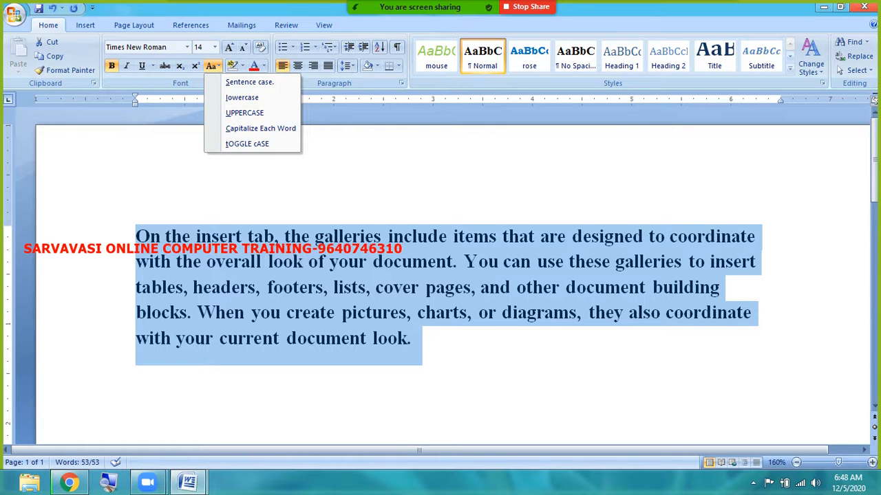
left_click(349, 350)
left_click(480, 375)
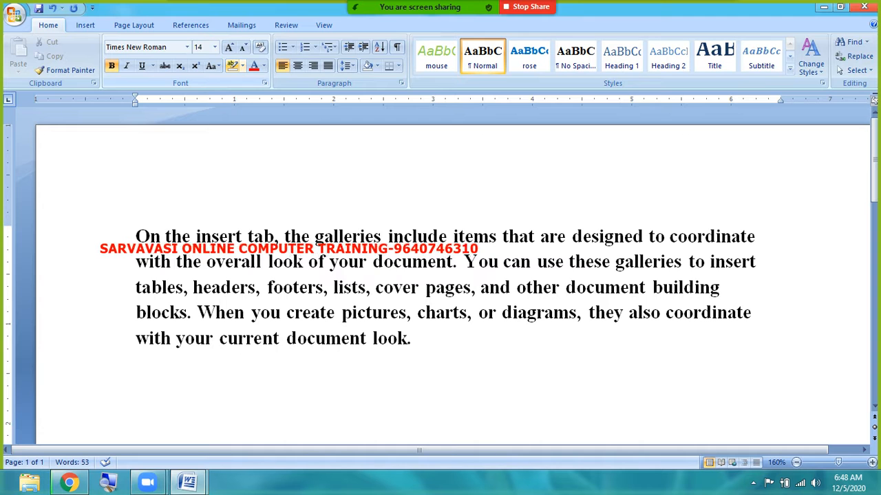
left_click(314, 236)
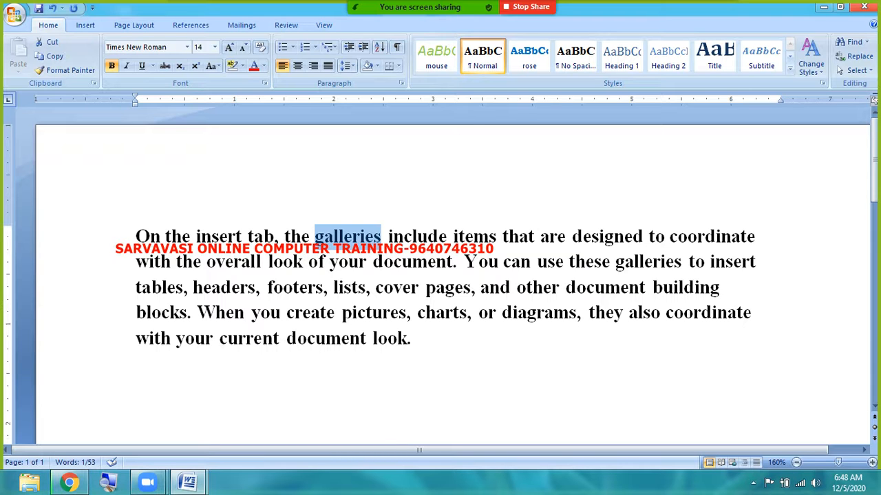
left_click(374, 259)
- Highlight "look of your document." and the word "diagrams" in yellow with the Text Highlight tool
left_click(242, 65)
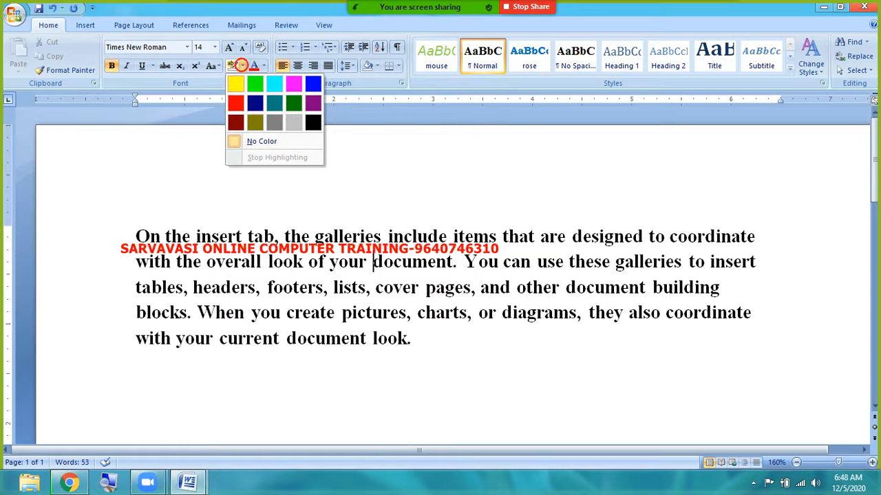
left_click(236, 84)
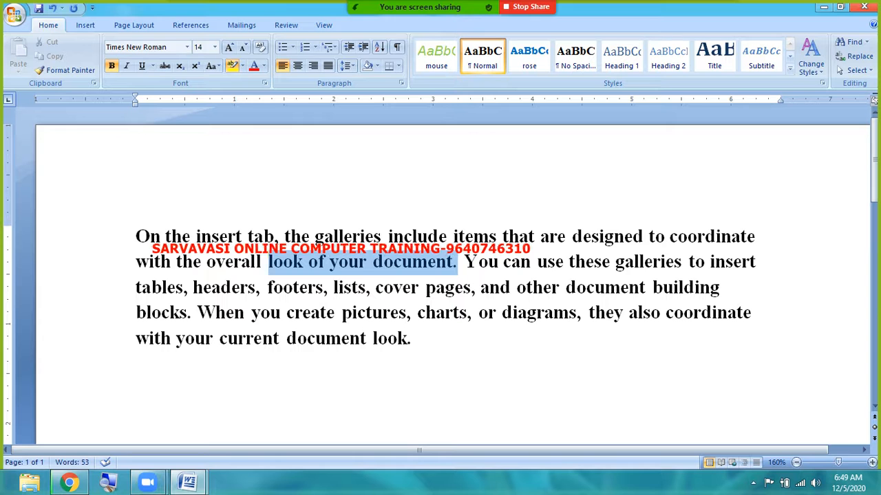
left_click_drag(454, 263, 457, 262)
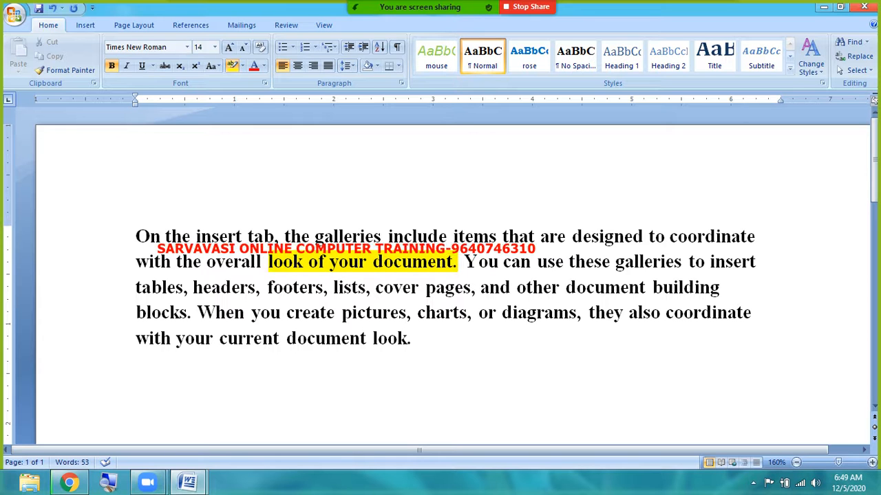
left_click_drag(501, 313, 577, 313)
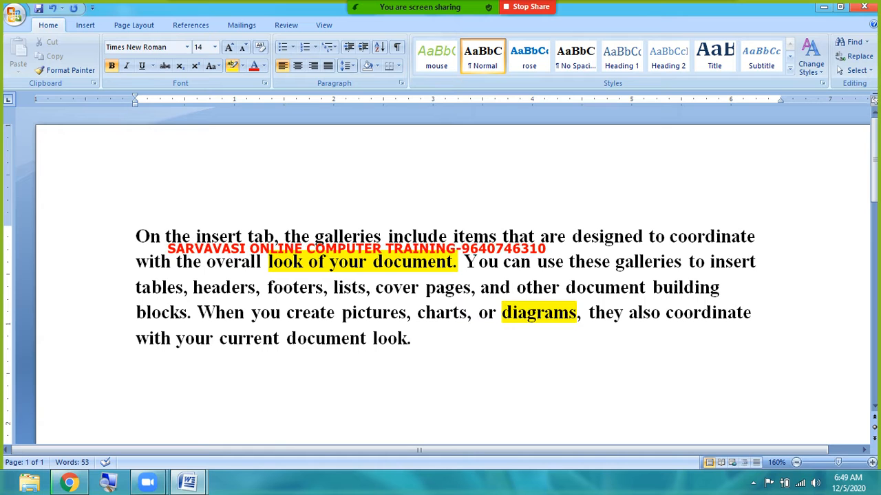
- Highlight "tables, headers" and "designed to" in yellow, and stop highlighting
left_click_drag(136, 287, 256, 287)
mouse_move(631, 236)
left_mouse_down()
mouse_move(571, 237)
mouse_move(755, 237)
mouse_move(655, 237)
mouse_move(667, 237)
left_mouse_up()
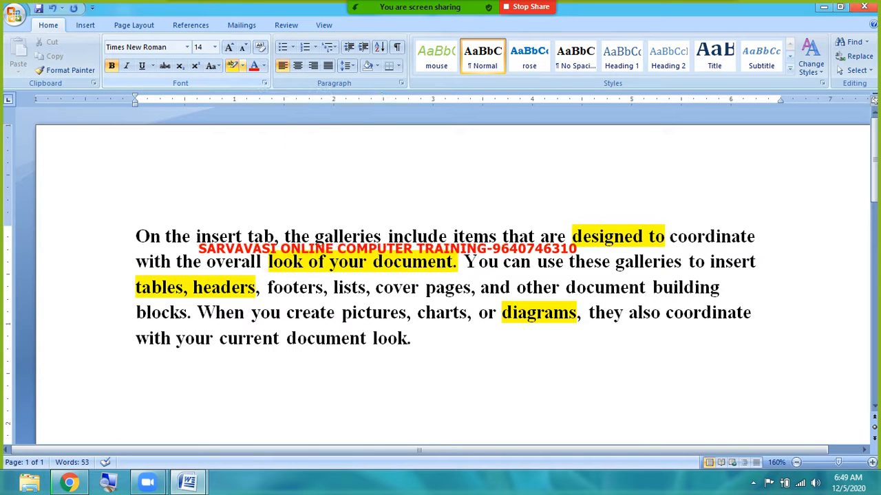
left_click(242, 66)
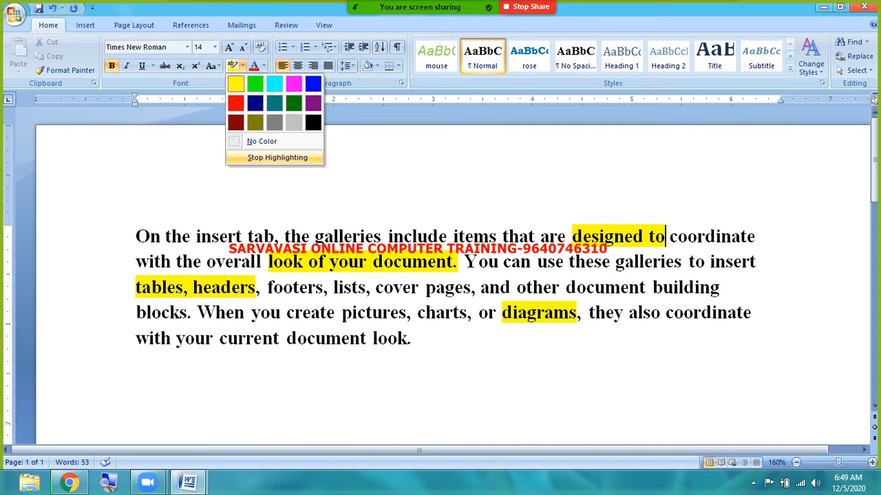
left_click(261, 159)
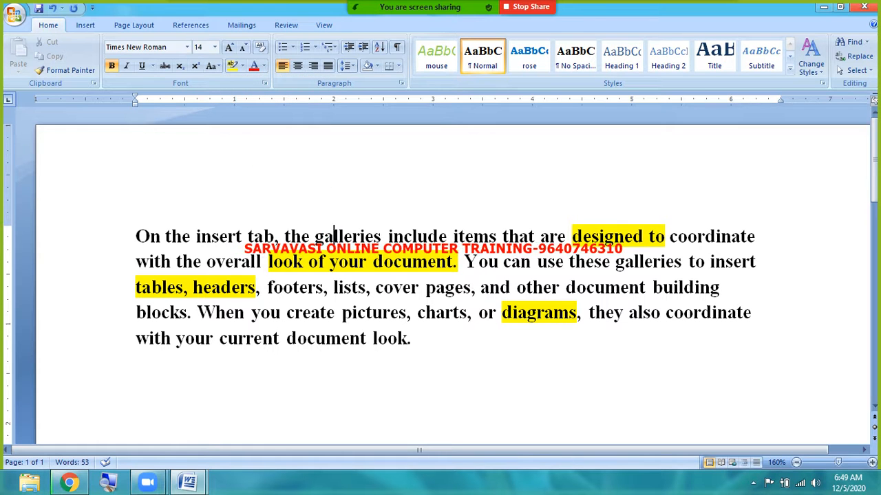
- Try to remove the formatting of the words "are designed to" with Clear Formatting
left_click_drag(661, 237, 668, 237)
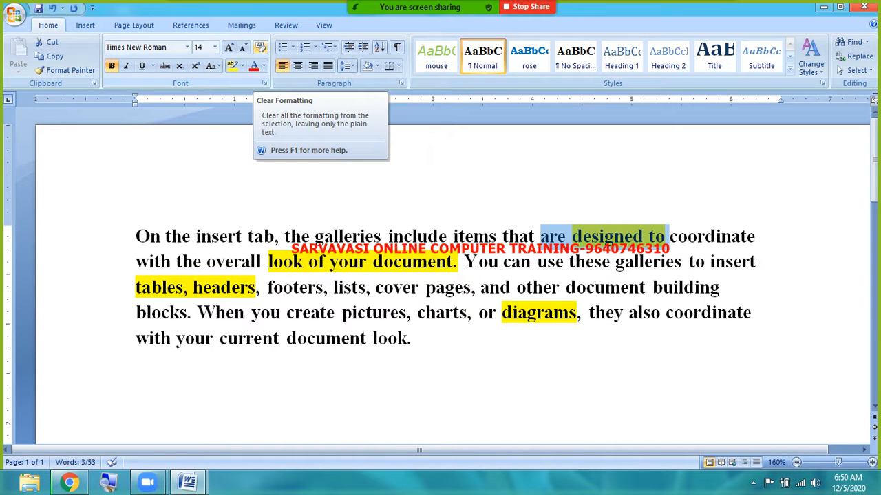
left_click(261, 48)
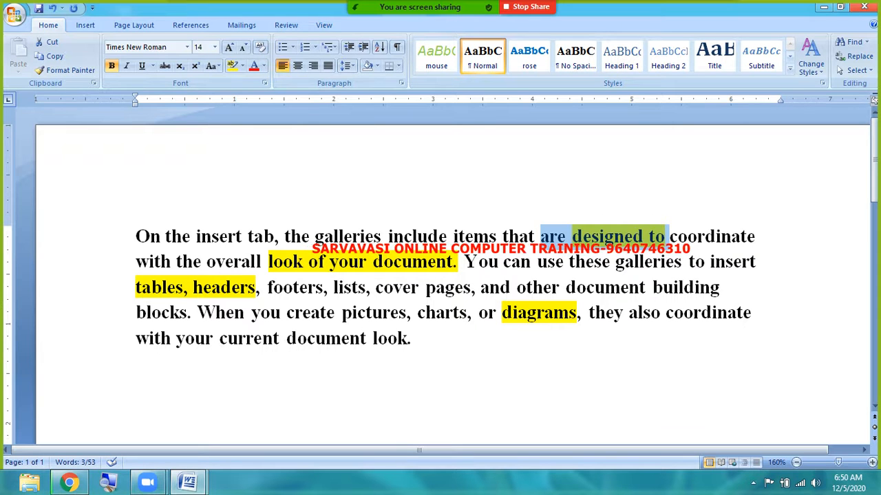
left_click(265, 45)
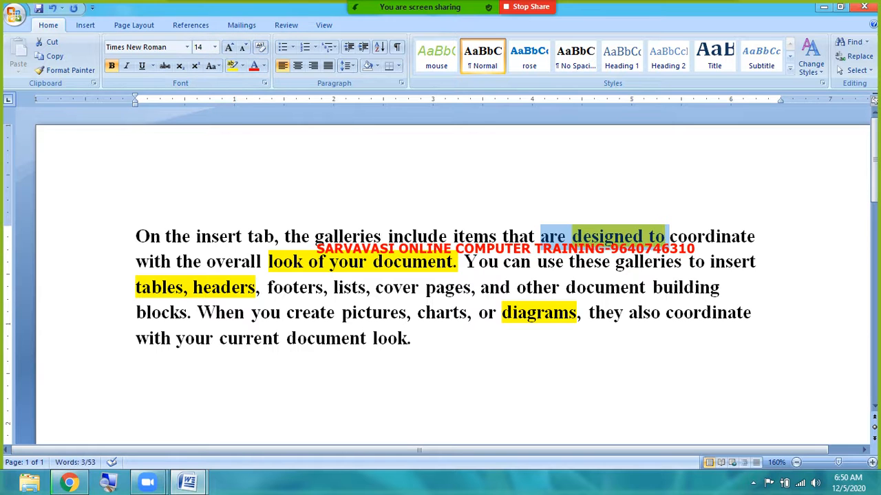
- Remove the yellow highlighting from the entire paragraph by setting its highlight to No Color
left_click_drag(576, 346, 135, 236)
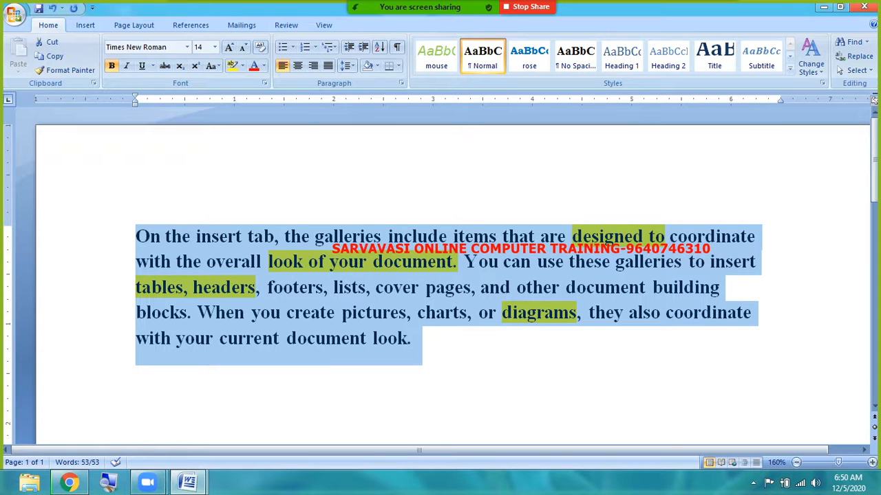
left_click(242, 66)
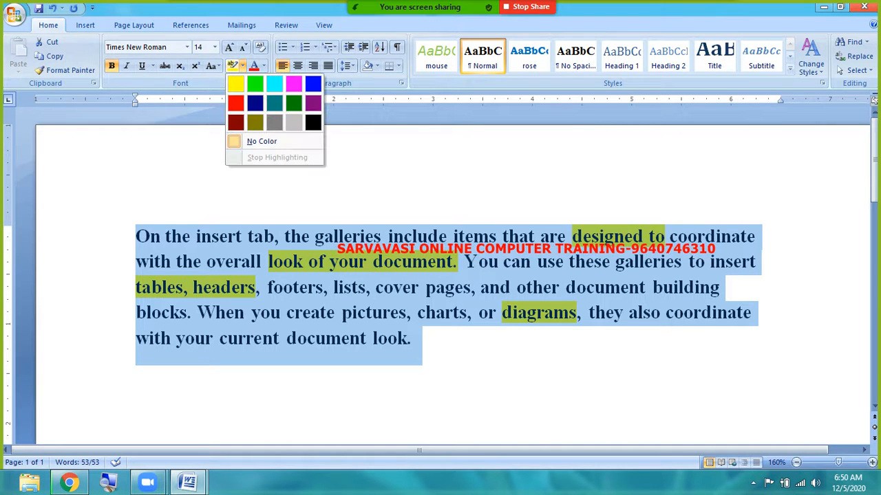
left_click(262, 141)
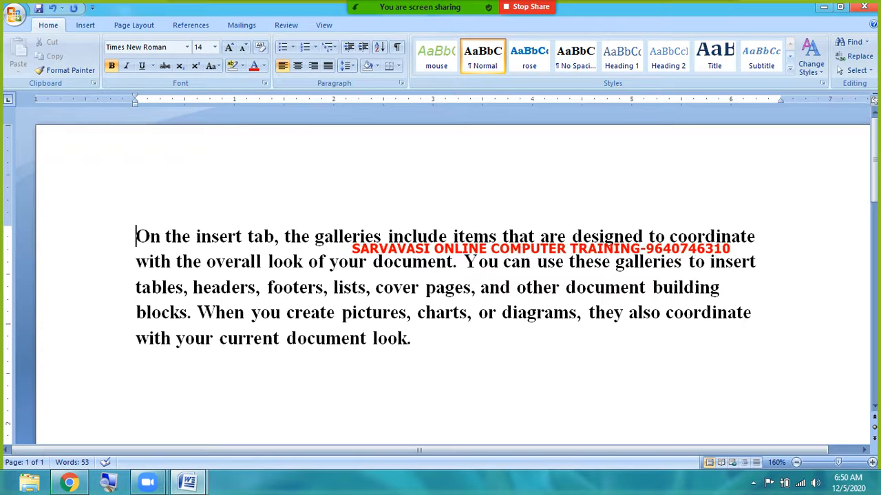
left_click(458, 311)
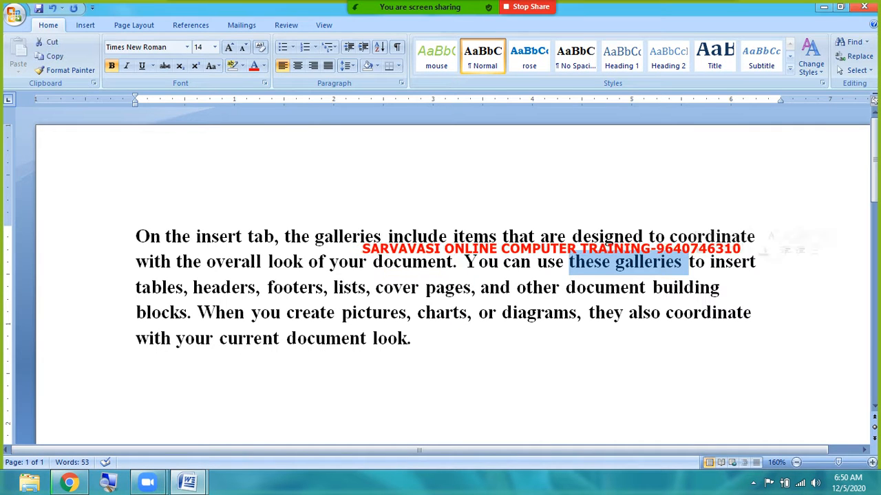
- Colour the entire paragraph's text red and apply No Color as its highlight
triple_click(135, 236)
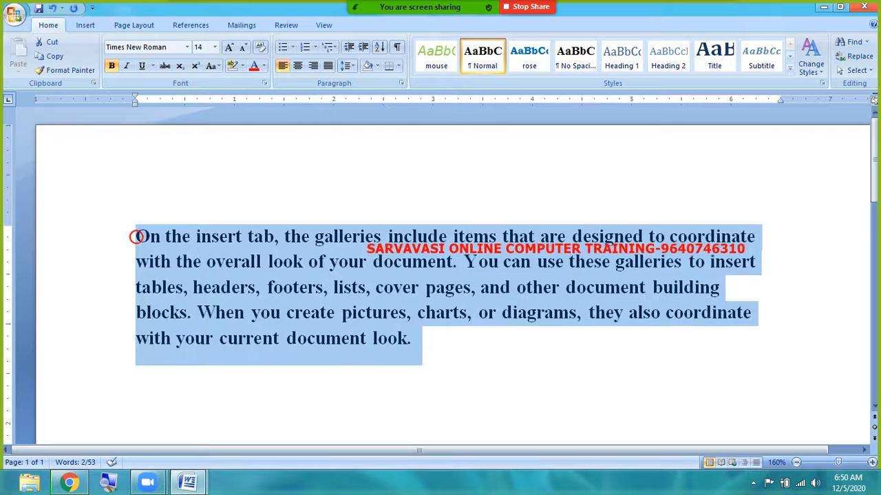
left_click(253, 65)
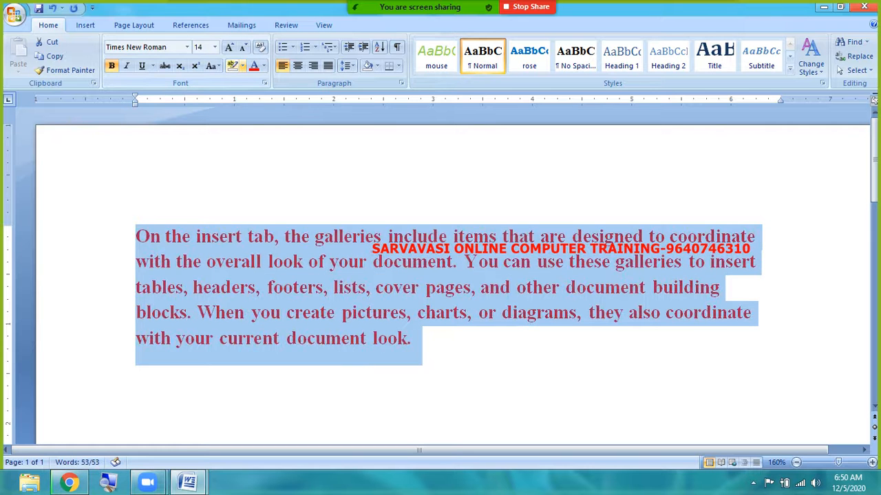
left_click(242, 66)
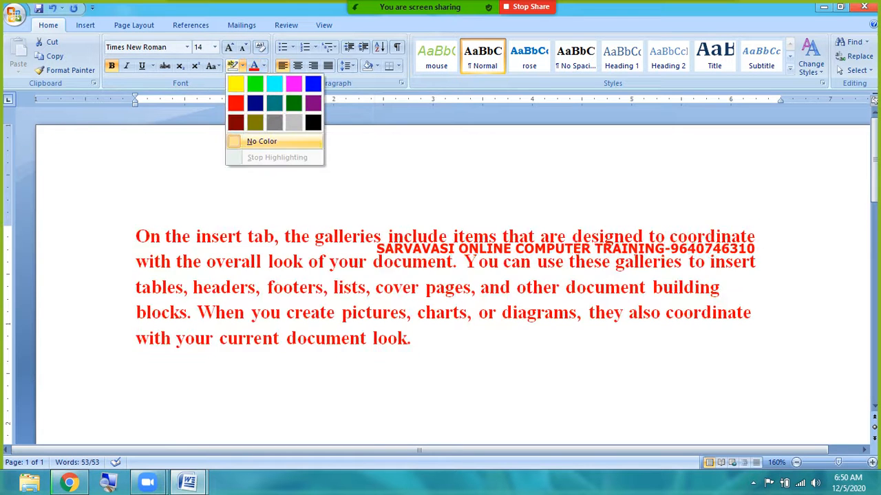
left_click(238, 143)
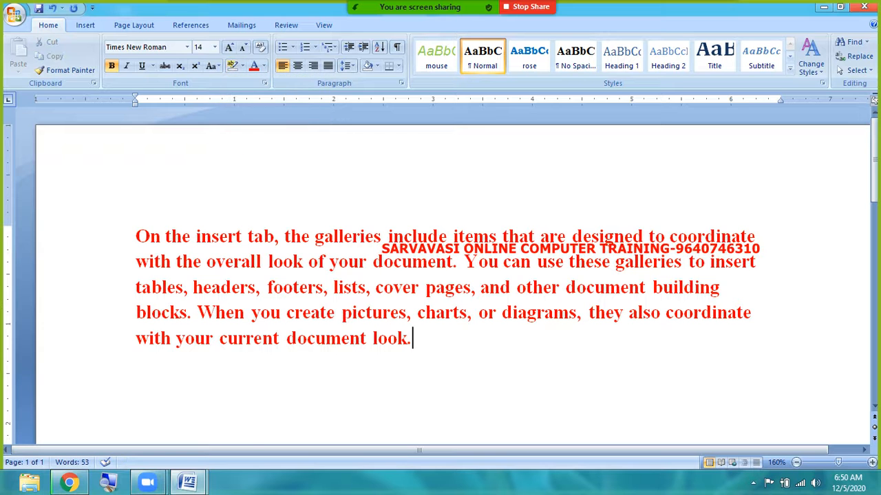
- Change the entire paragraph's font colour to the standard green
left_click_drag(434, 338, 136, 236)
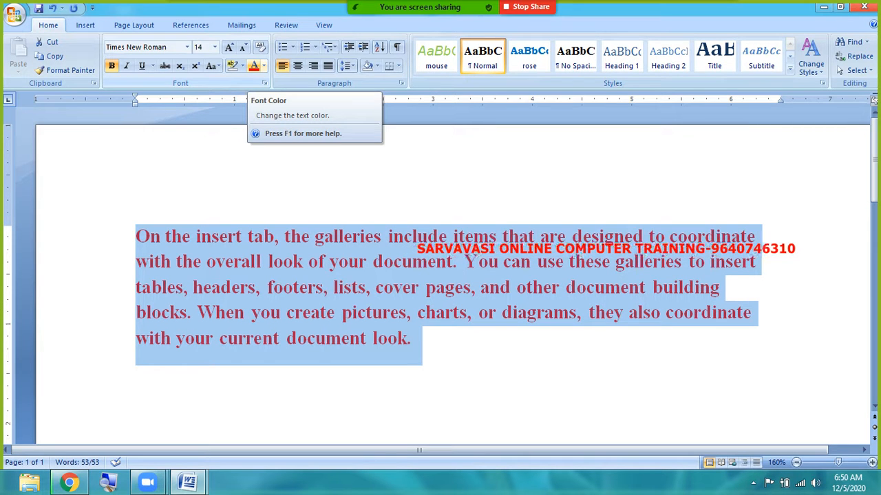
left_click(264, 65)
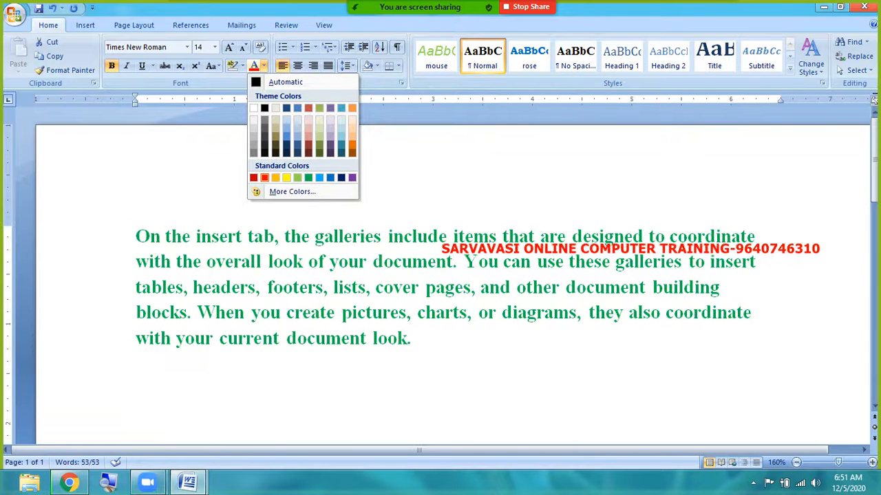
left_click(308, 177)
left_click(468, 401)
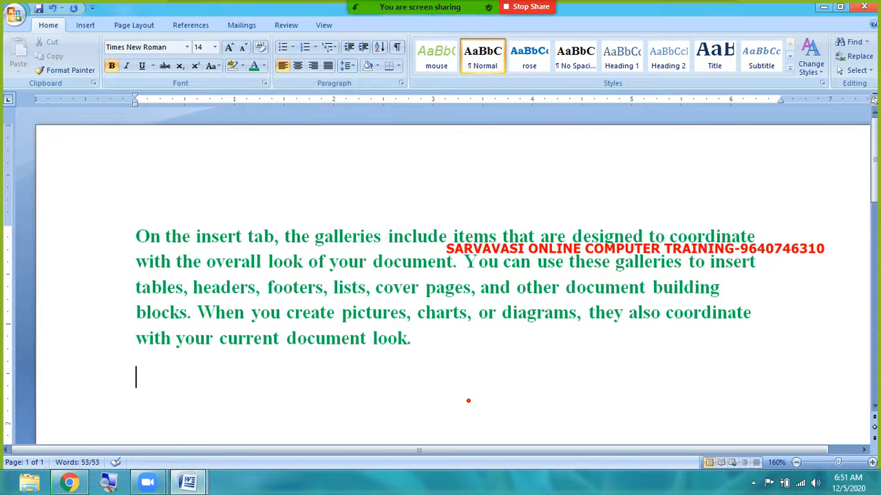
- Set the entire paragraph's font colour to a dark shade of the red theme colour
left_click_drag(438, 358, 128, 234)
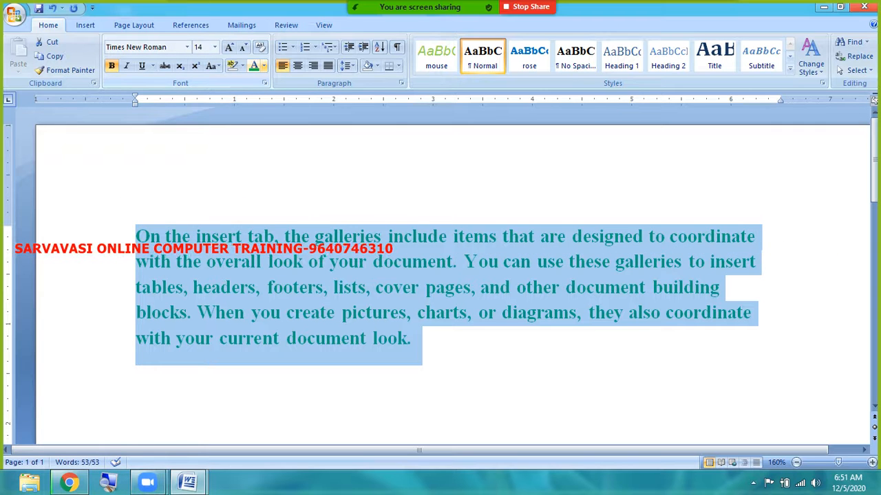
left_click(263, 65)
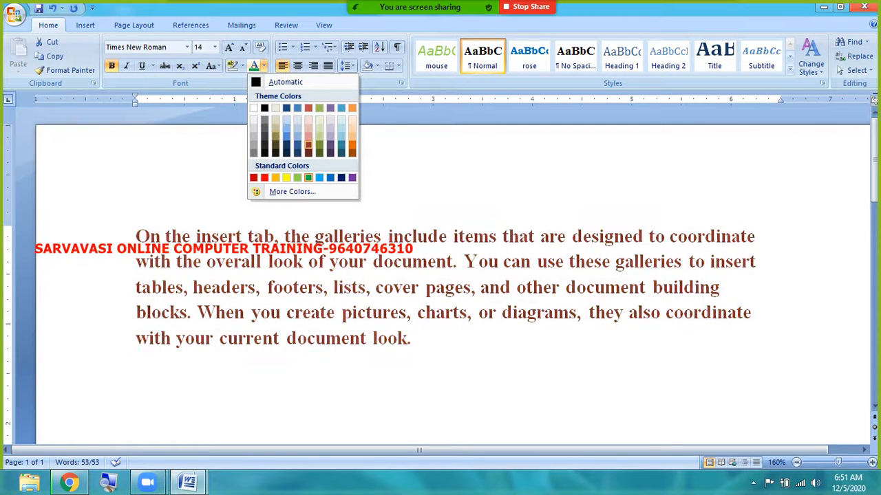
left_click(308, 144)
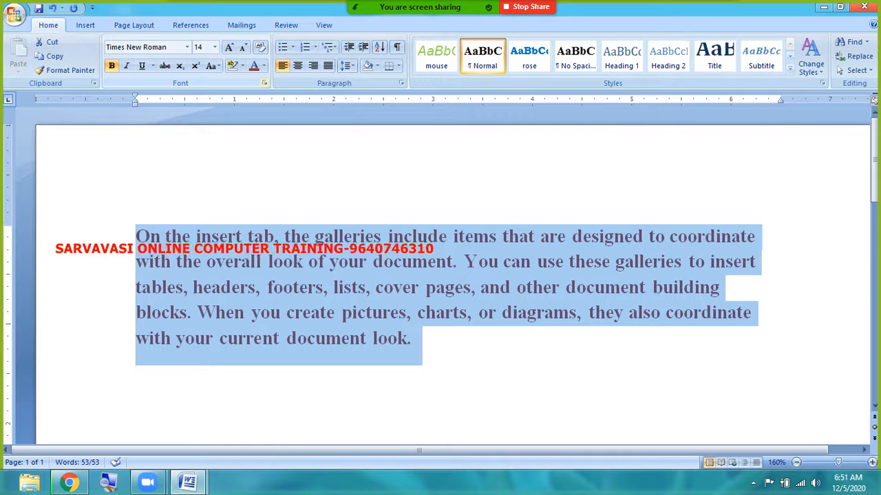
- Open the Font dialog for the selected paragraph, move it off the text, and choose the Castellar font
left_click(264, 83)
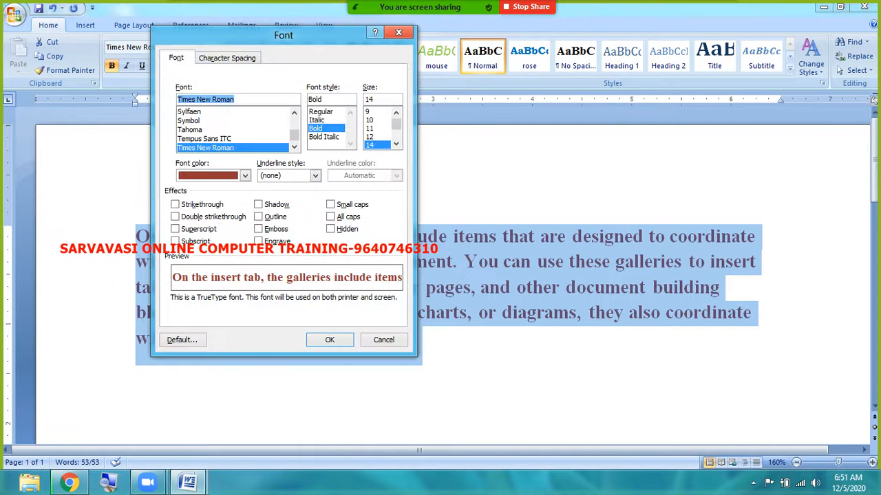
left_click_drag(275, 35, 545, 61)
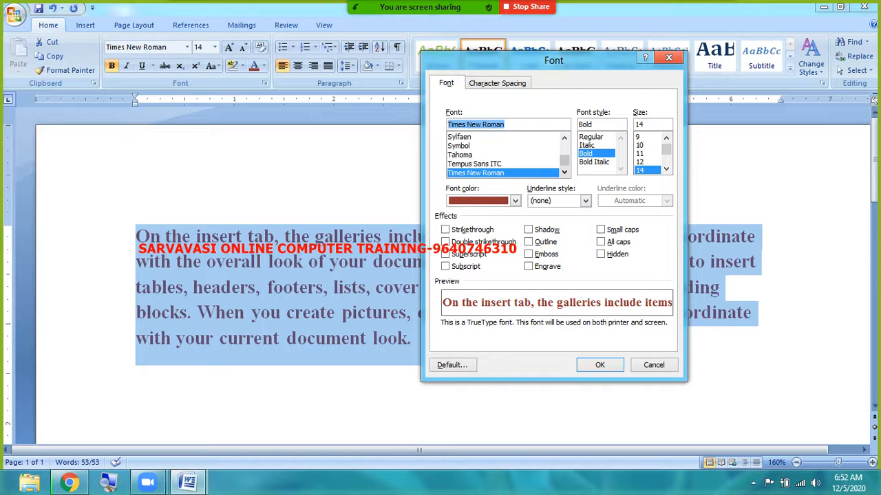
left_click_drag(564, 161, 564, 148)
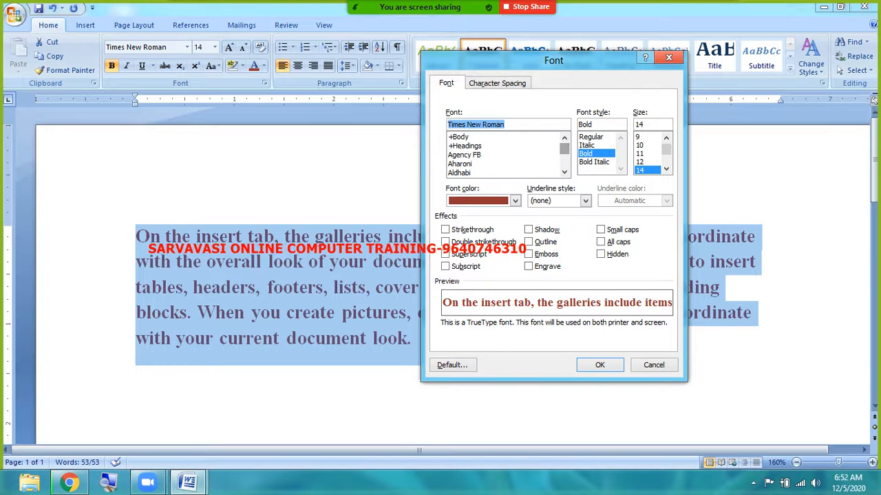
left_click(496, 172)
scroll(495, 168, "down", 5)
scroll(477, 166, "down", 10)
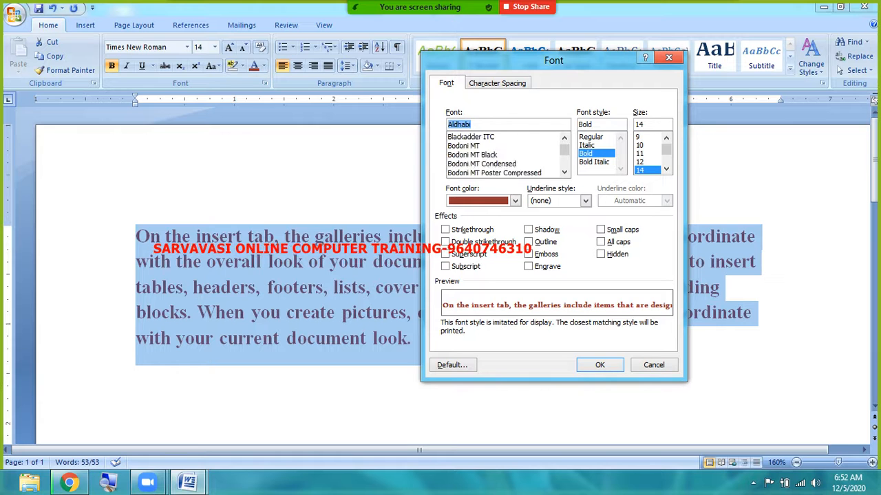
left_click(476, 167)
scroll(477, 166, "down", 1)
scroll(477, 166, "up", 1)
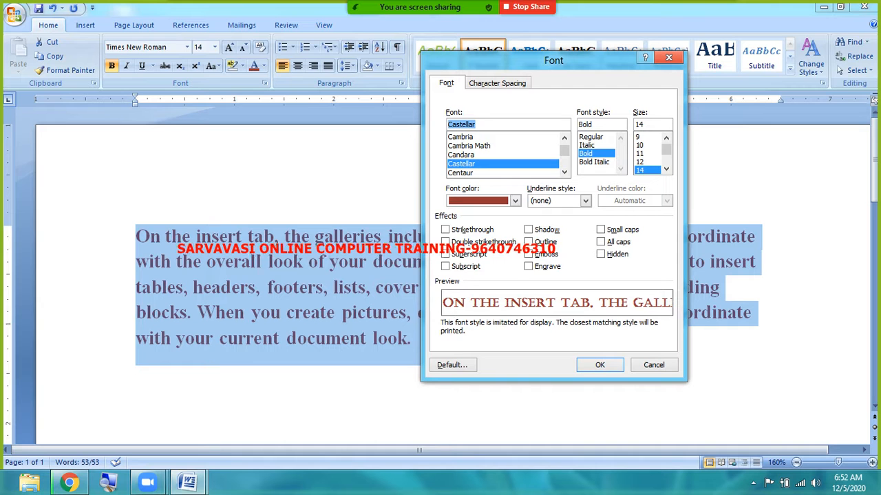
- Set the font size to 20 and the font colour to standard red in the Font dialog
left_click(666, 169)
left_click(665, 169)
left_click(666, 169)
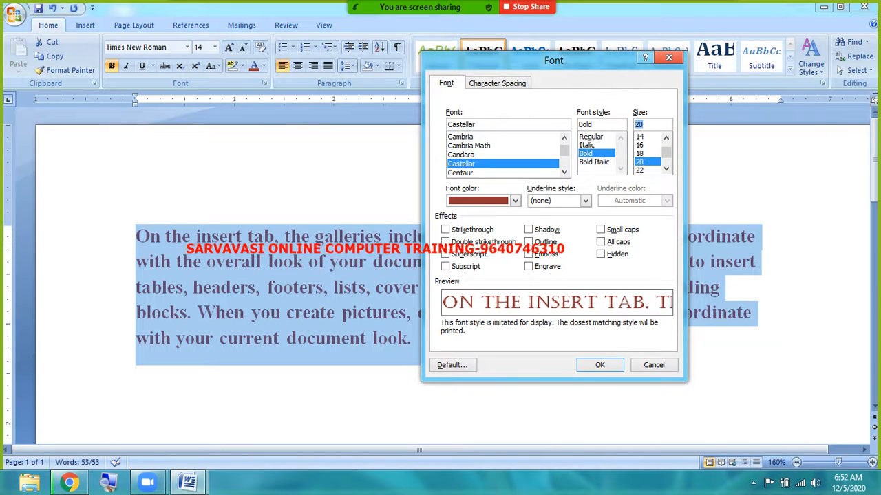
left_click(515, 200)
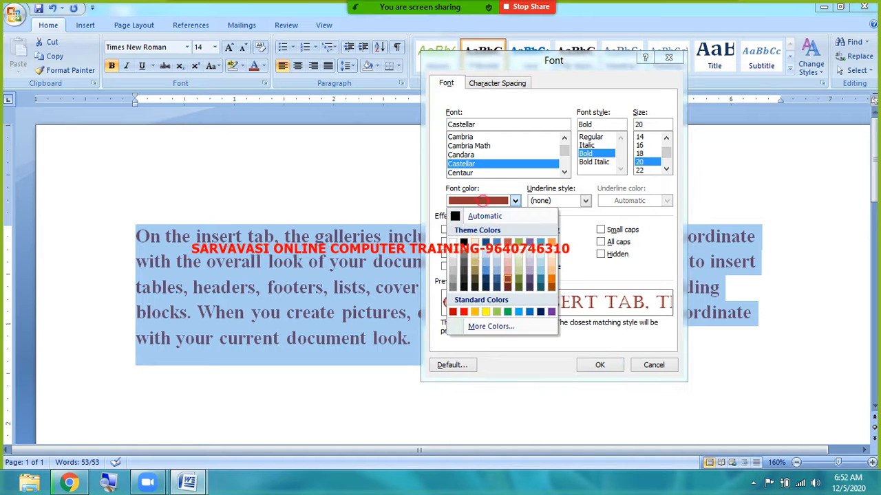
left_click(464, 311)
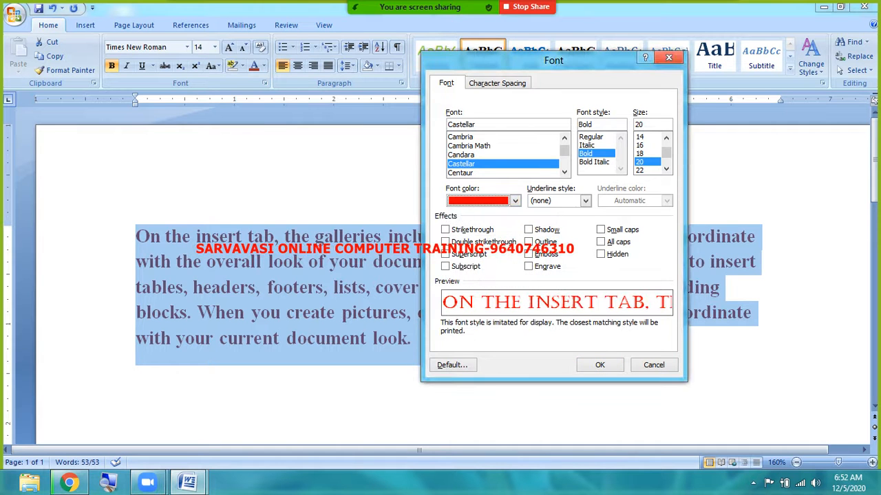
- Choose a long-dash underline style and set the underline colour to standard green
left_click(556, 200)
scroll(555, 269, "down", 5)
left_click(561, 262)
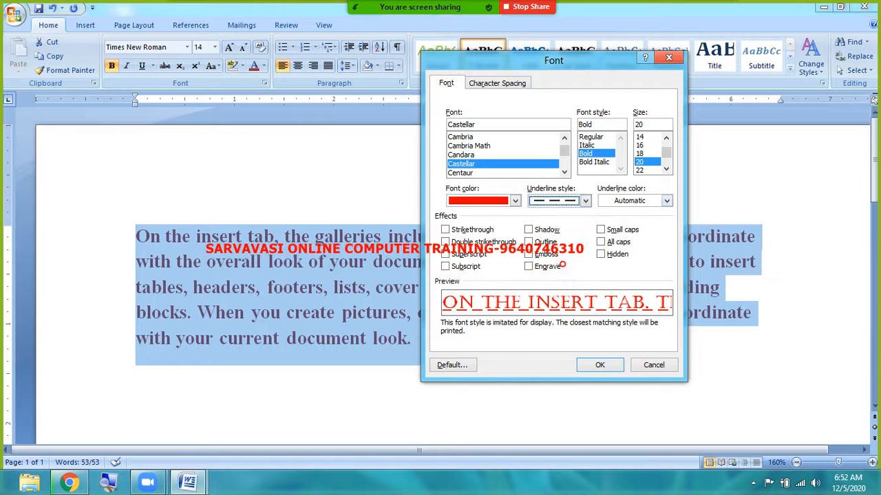
left_click(666, 200)
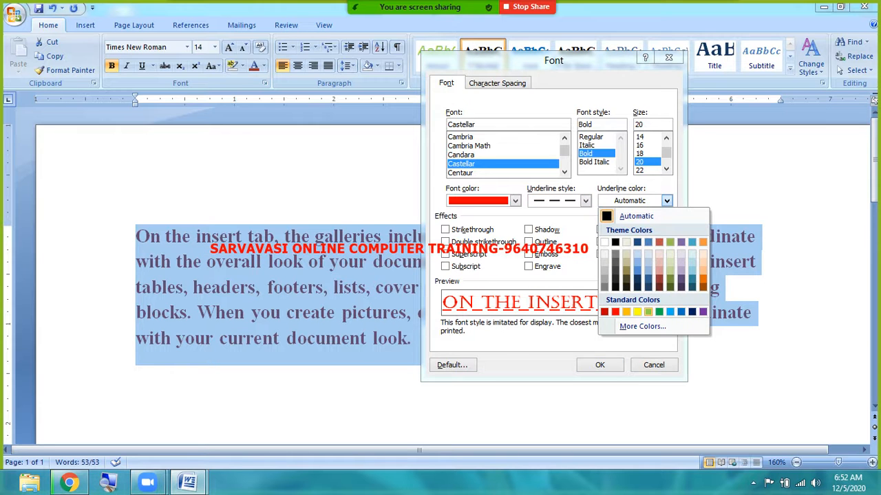
left_click(659, 312)
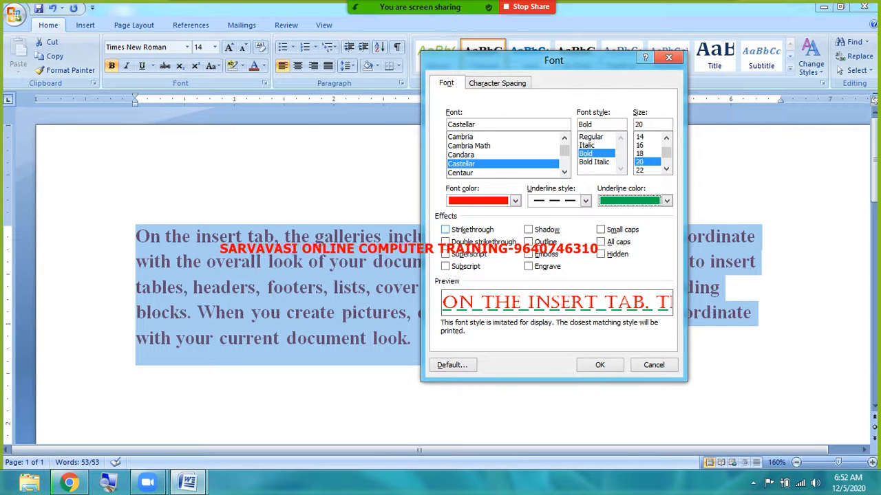
- Preview the Strikethrough and Double strikethrough effects one after the other, turning each off again
left_click(452, 230)
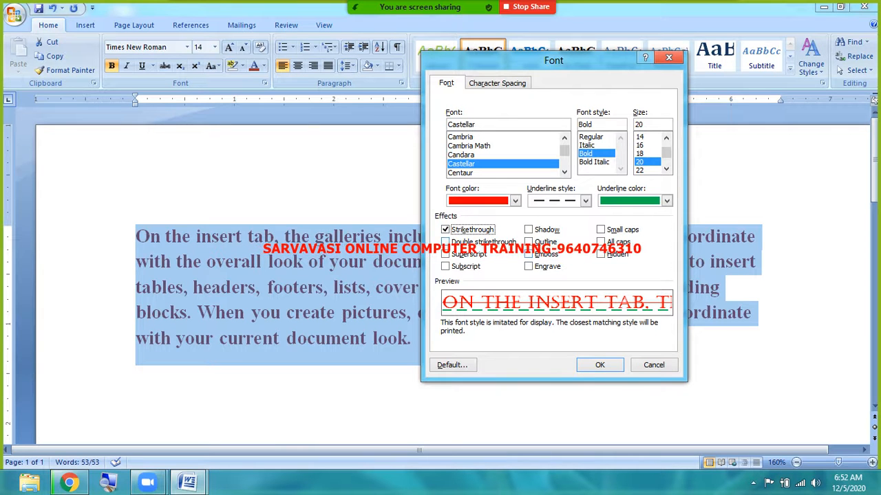
left_click(471, 229)
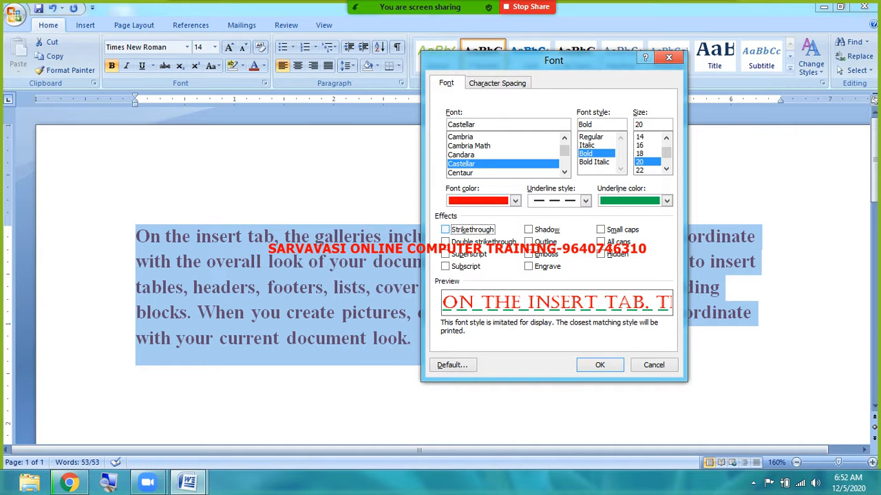
left_click(471, 243)
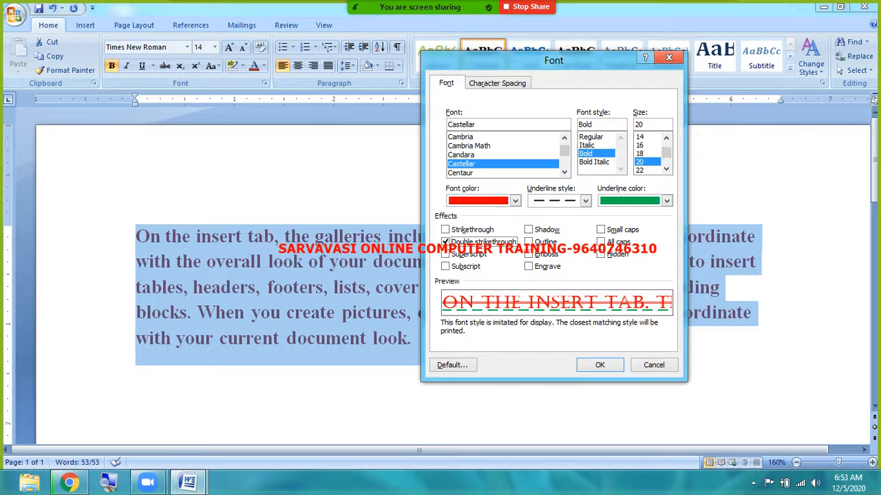
left_click(466, 242)
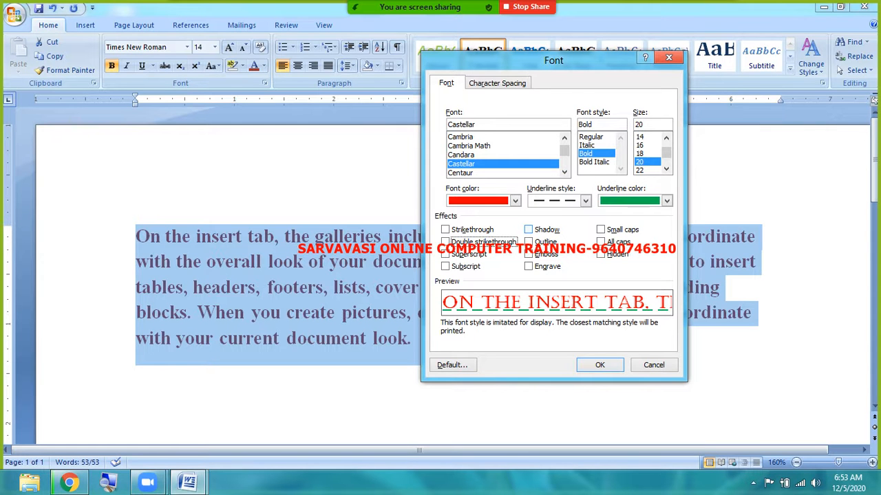
- Turn on the Shadow effect in the Font dialog and set the font size to 72 to preview it
left_click(529, 230)
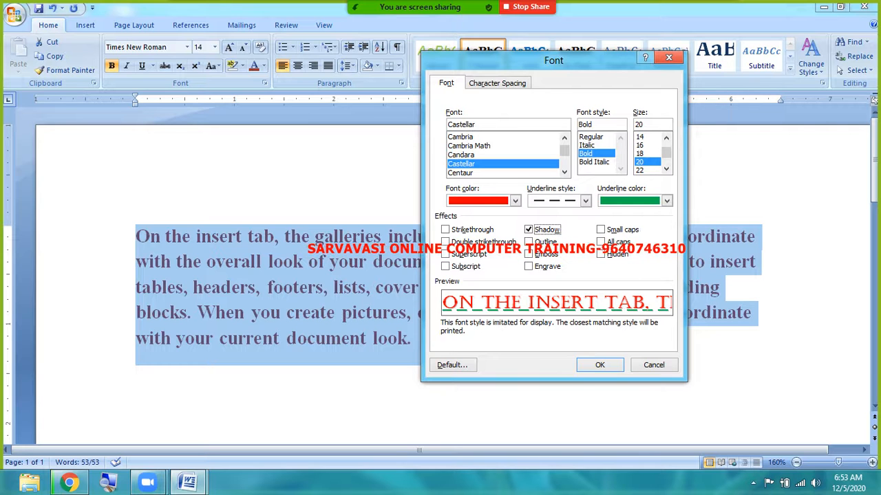
left_click(666, 168)
left_click(666, 169)
left_click(666, 168)
left_click(666, 168)
left_click(666, 169)
left_click(666, 168)
left_click(641, 170)
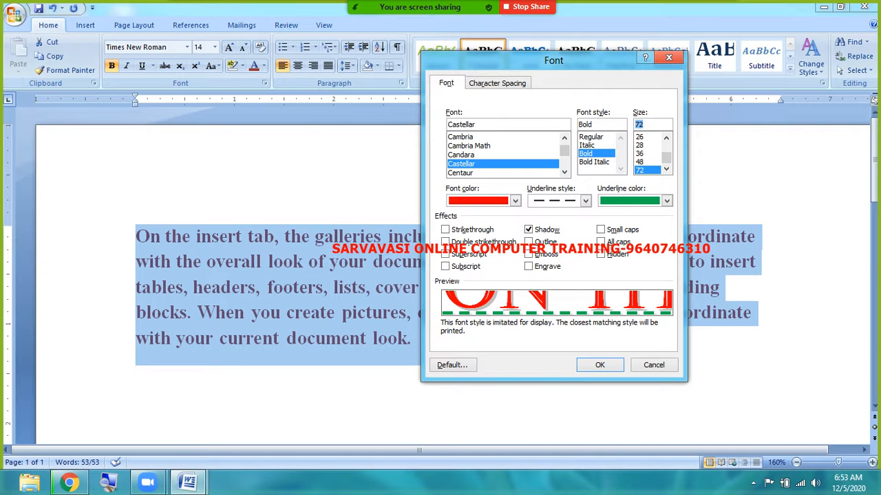
- Replace Shadow with the Outline effect, reduce the size to 28 for the preview, and cancel the Font dialog
left_click(527, 229)
left_click(527, 242)
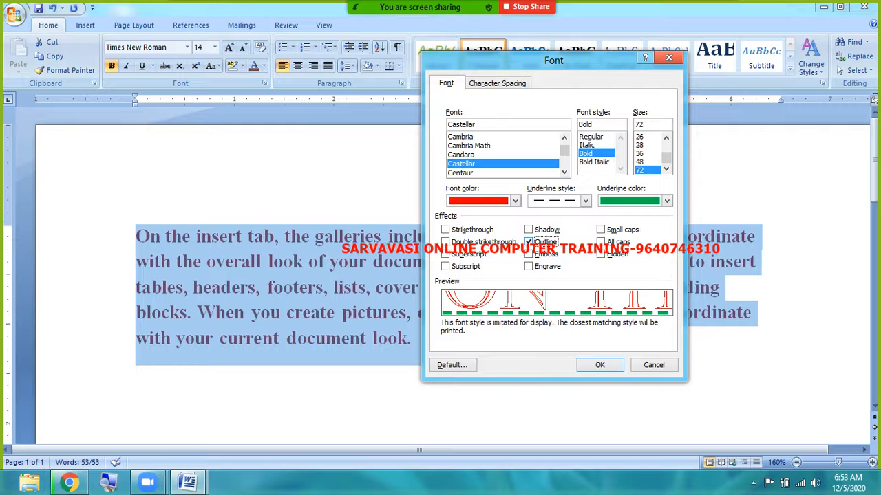
left_click(639, 153)
left_click(639, 145)
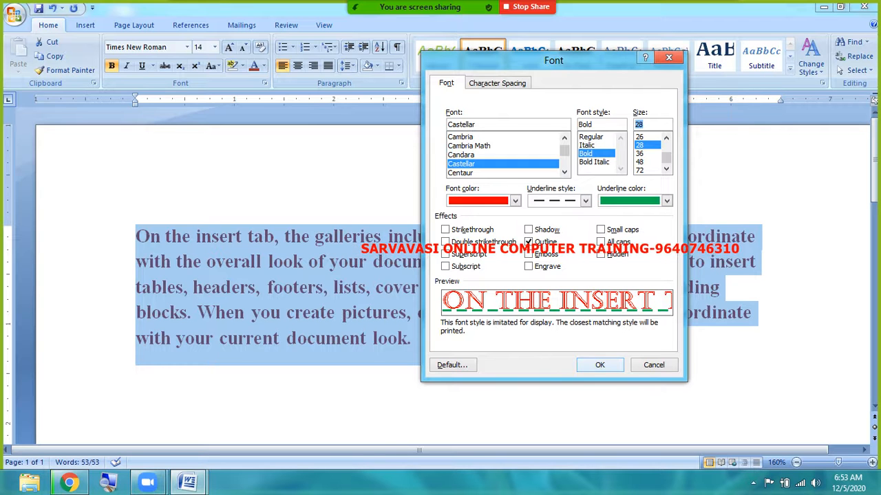
left_click(654, 365)
- Select the whole paragraph and enlarge its text to 80 pt with Grow Font
left_click_drag(135, 236, 421, 341)
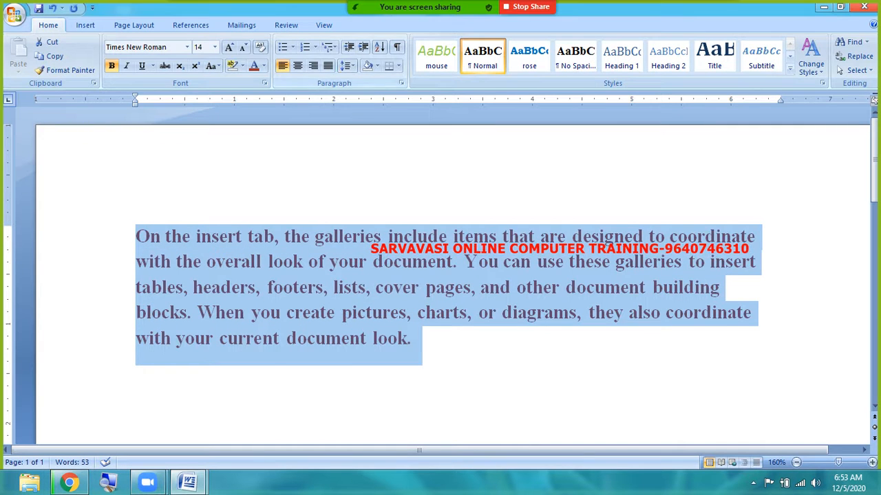
left_click(229, 47)
left_click(229, 47)
left_click(229, 47)
left_click(229, 47)
left_click(229, 47)
left_click(229, 47)
left_click(229, 47)
left_click(229, 47)
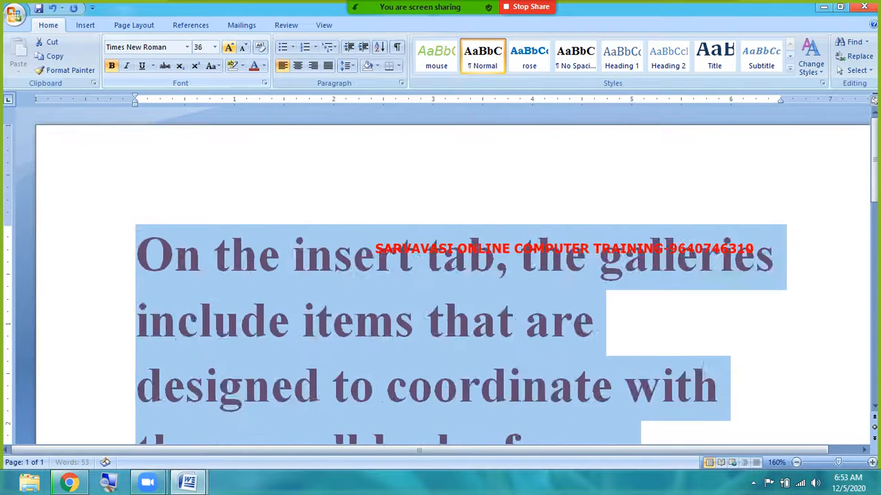
left_click(229, 47)
left_click(229, 47)
left_click(229, 46)
- Apply the Outline effect to the enlarged paragraph through the Font dialog and deselect the text
left_click(265, 82)
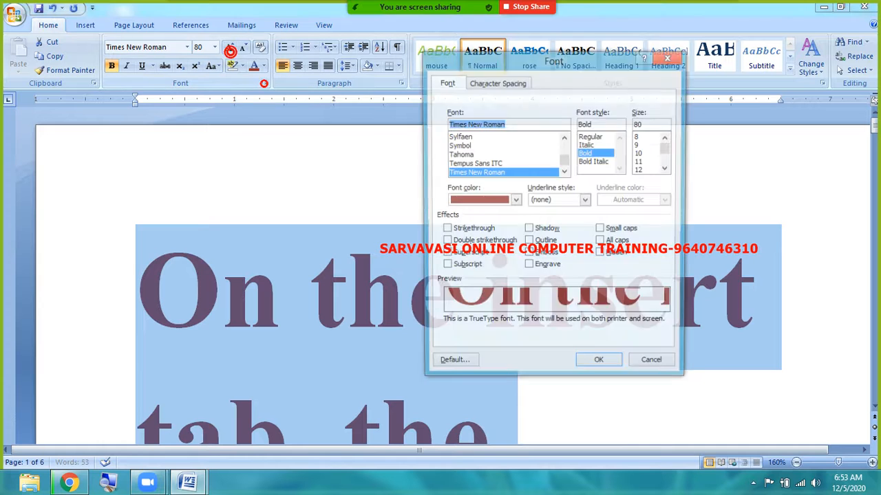
left_click(528, 242)
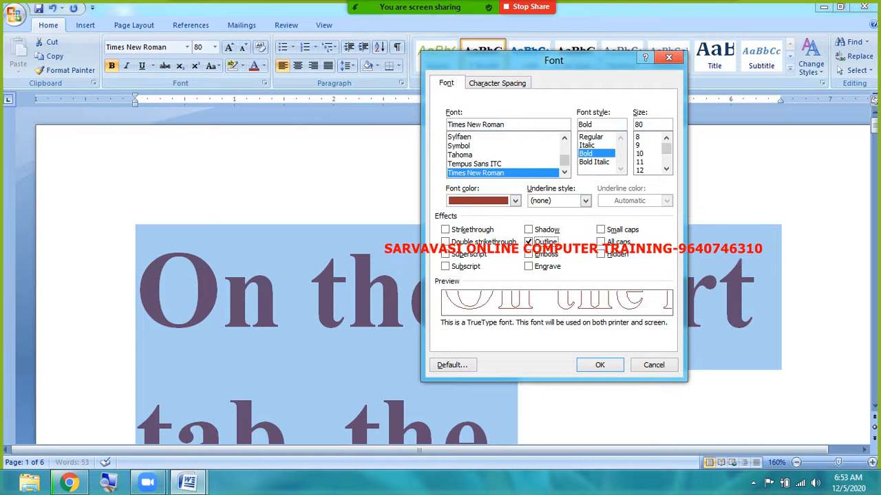
left_click(594, 360)
left_click(452, 389)
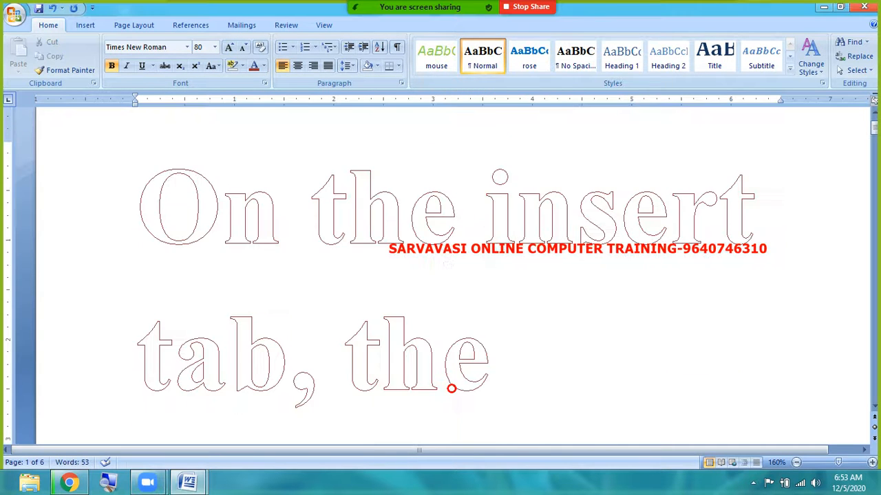
- Select the whole outlined text and clear the Outline effect in the Font dialog
left_click_drag(145, 197, 517, 331)
scroll(452, 276, "down", 12)
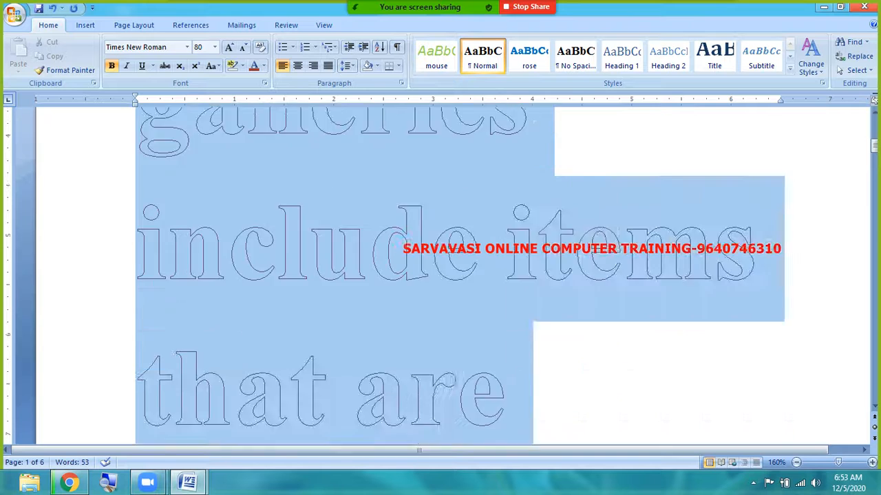
scroll(452, 275, "down", 3)
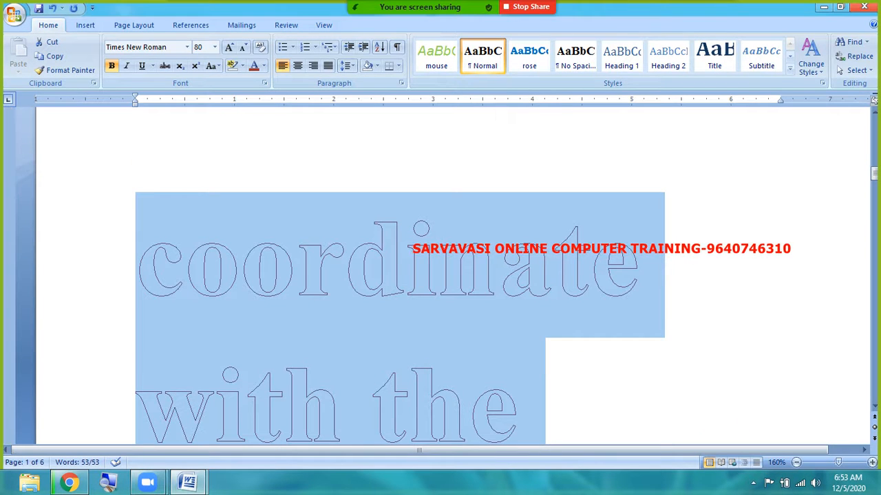
left_click(264, 82)
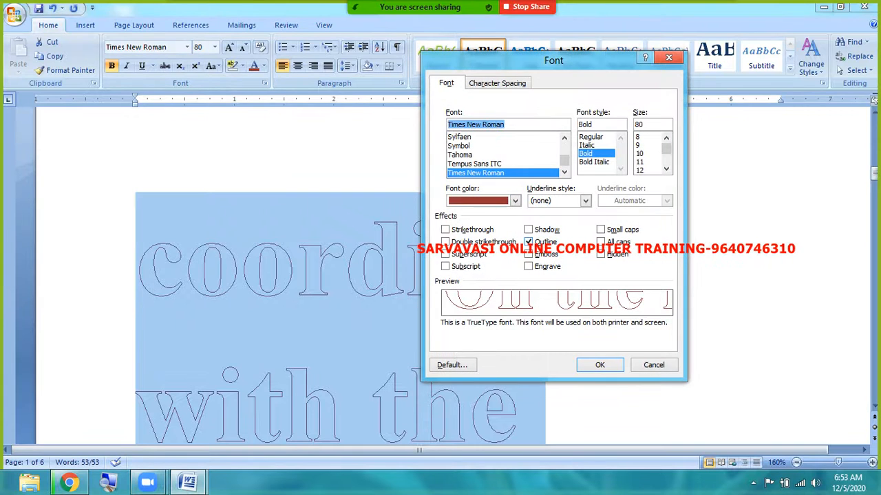
left_click(544, 242)
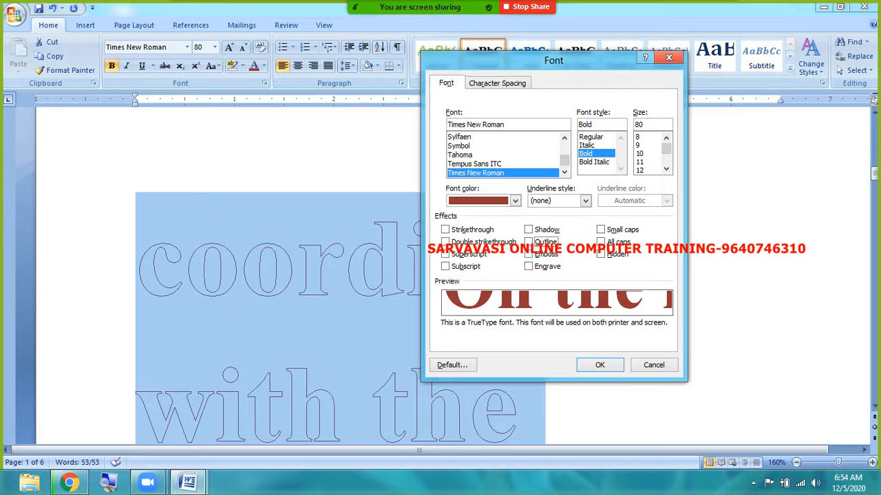
- Preview the Emboss and Engrave effects one after the other, turning each off again
left_click(537, 255)
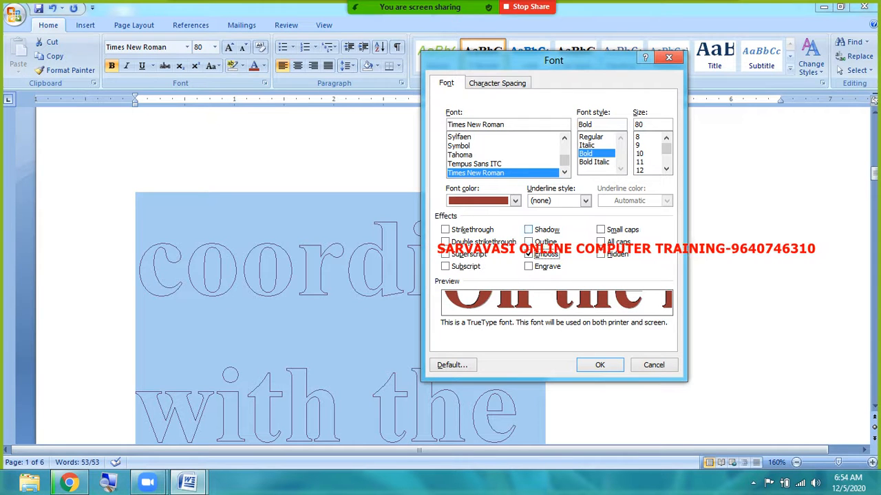
left_click(554, 255)
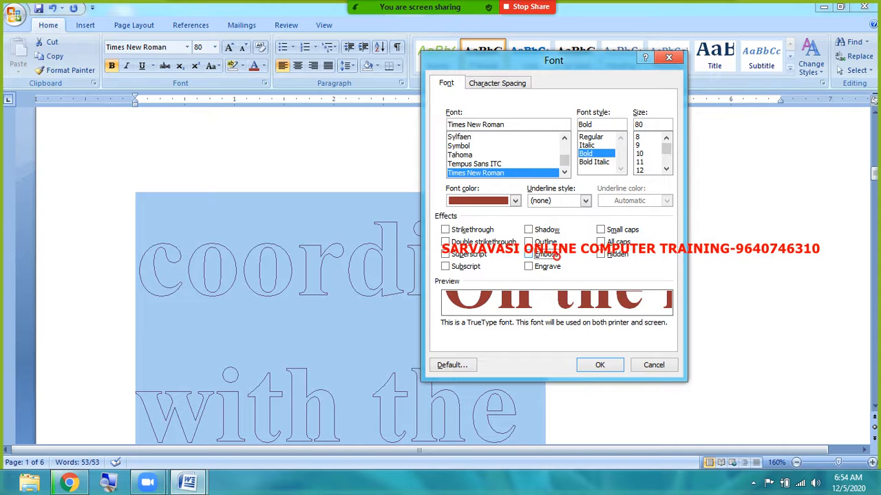
left_click(556, 267)
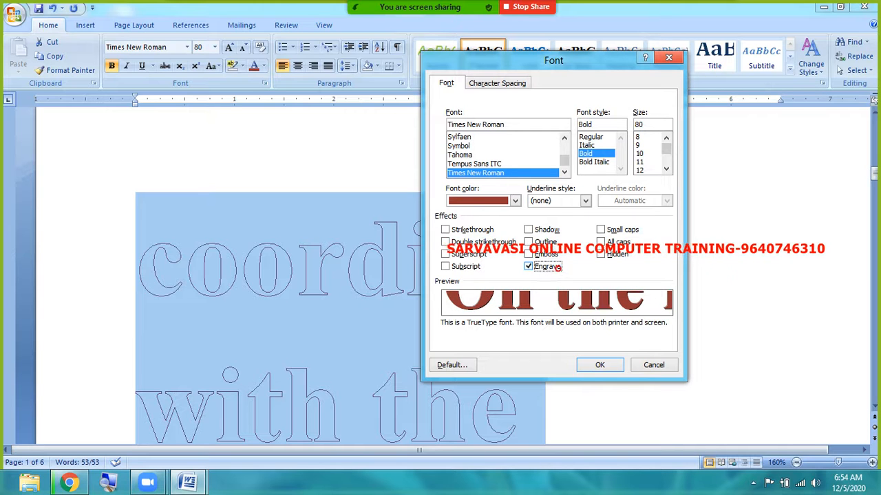
left_click(559, 267)
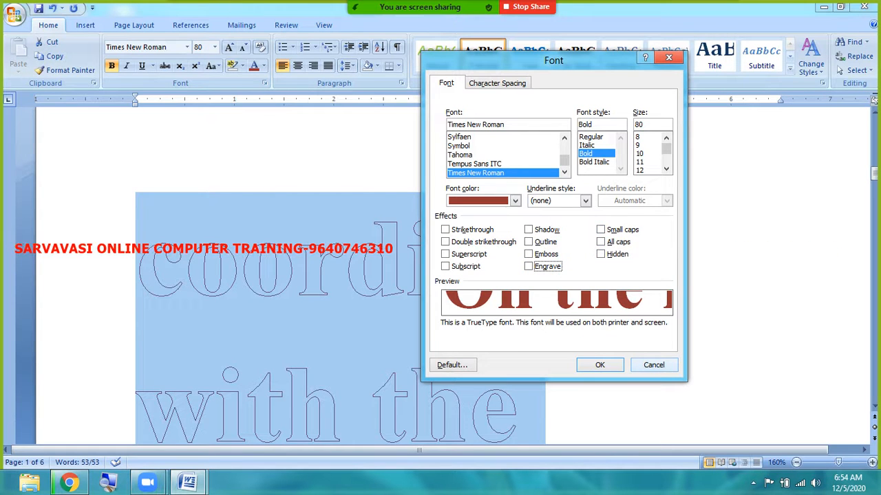
- Set the font size to 12 in the Font dialog and apply the settings to the text
left_click(644, 160)
left_click(643, 170)
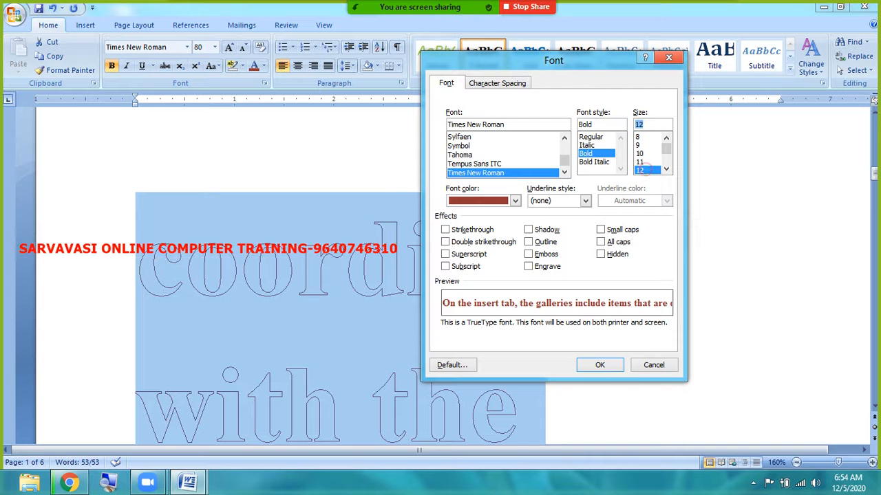
left_click(599, 362)
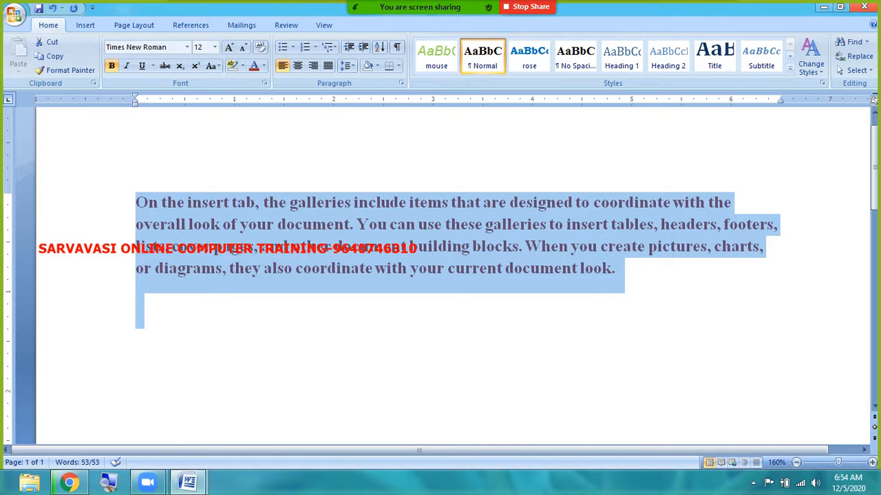
- Change the selected text to lowercase, then return it to Sentence case
left_click(211, 65)
left_click(232, 84)
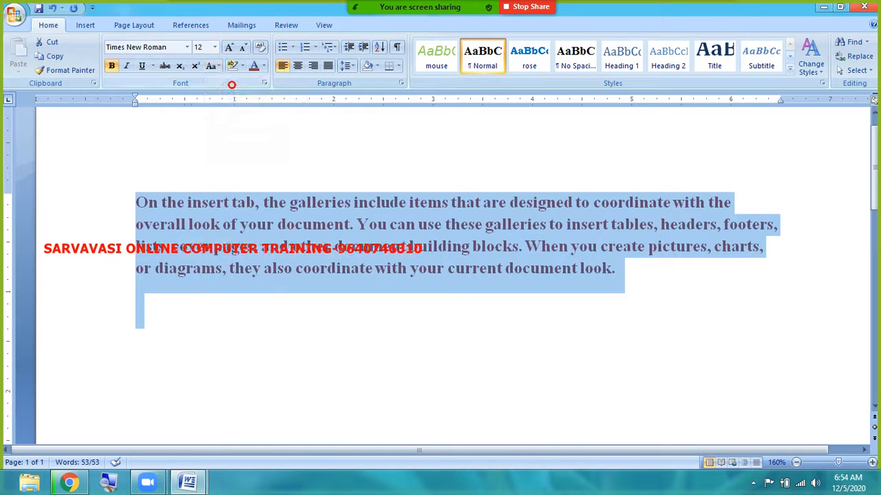
left_click(211, 65)
left_click(235, 94)
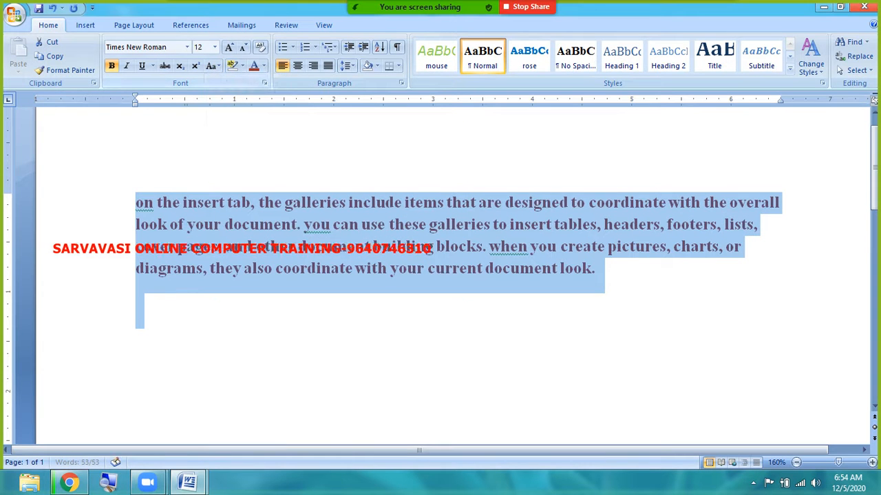
left_click(211, 66)
left_click(220, 81)
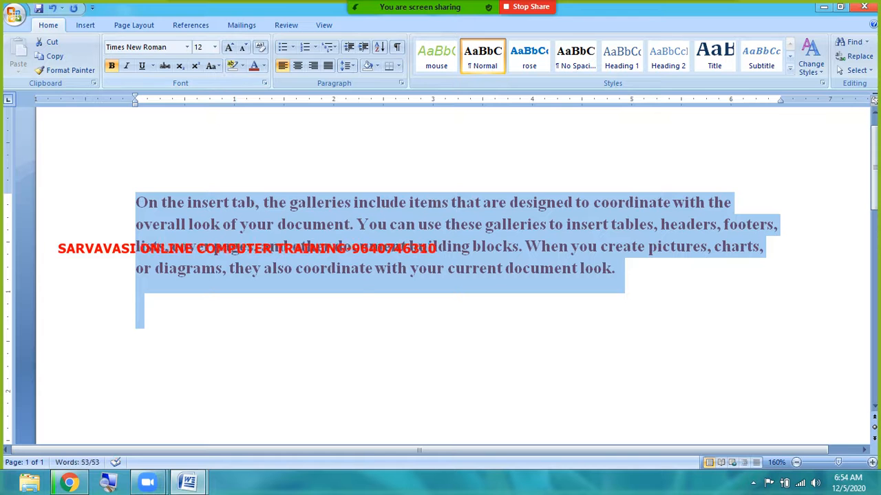
- Point out the capital letter that starts each sentence by selecting the O, Y and W in turn
left_click(197, 246)
left_click_drag(136, 202, 147, 203)
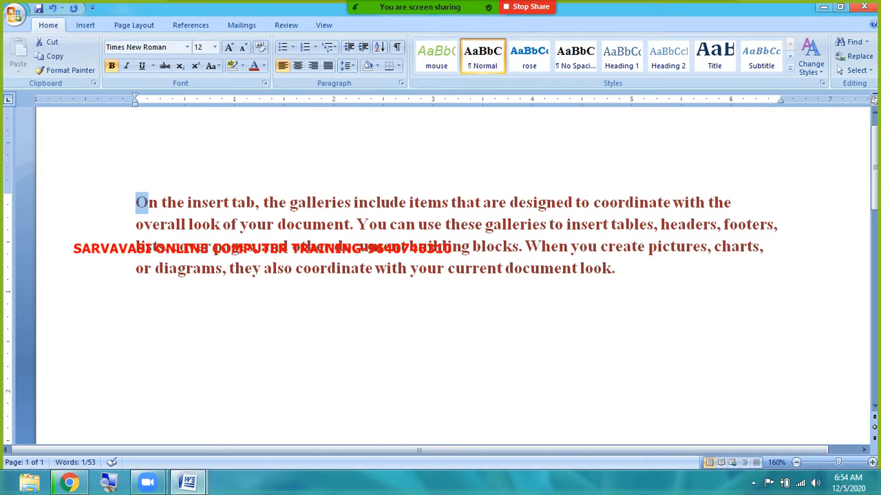
left_click_drag(368, 224, 352, 225)
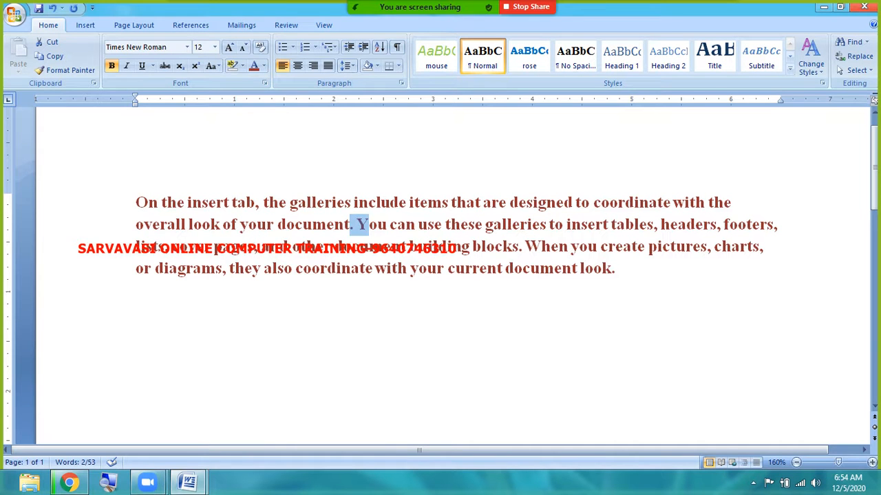
left_click_drag(525, 247, 541, 246)
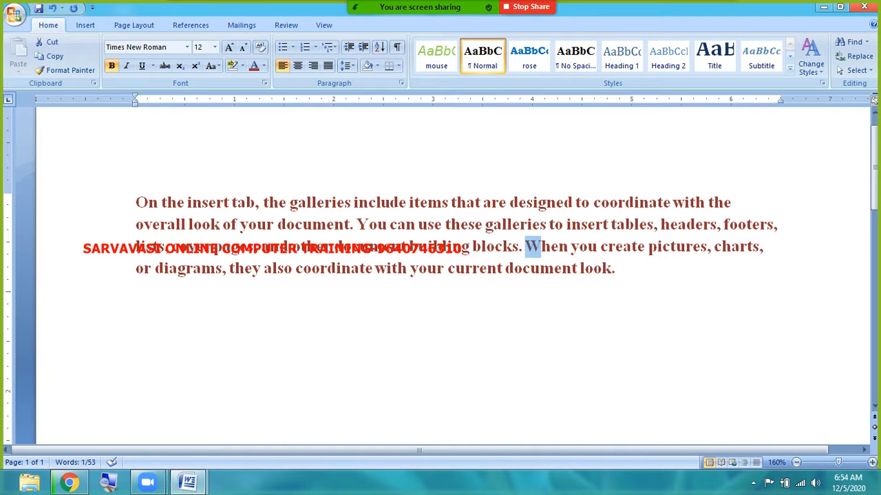
- Select the whole paragraph and apply the Small caps effect through the Font dialog
left_click_drag(616, 275, 135, 202)
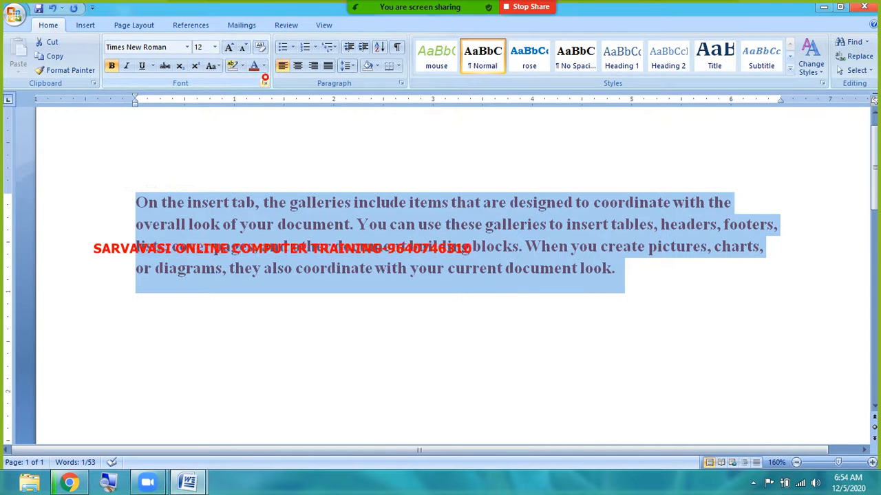
left_click(264, 83)
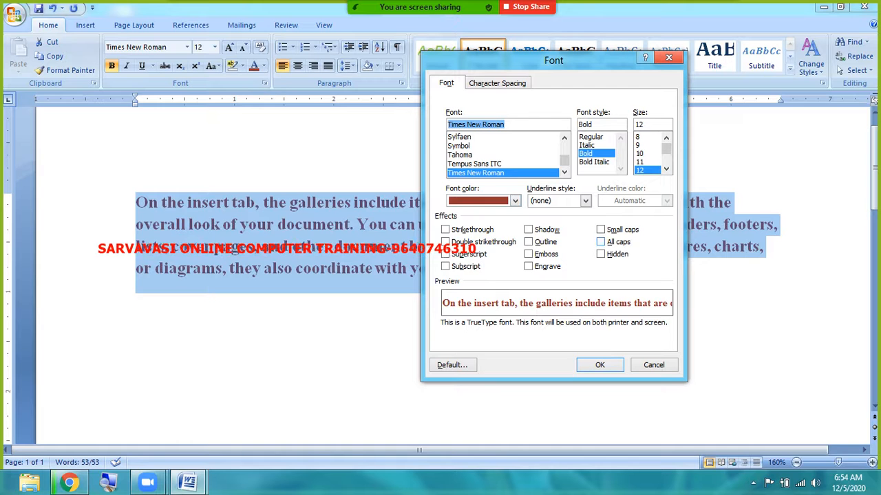
left_click(611, 230)
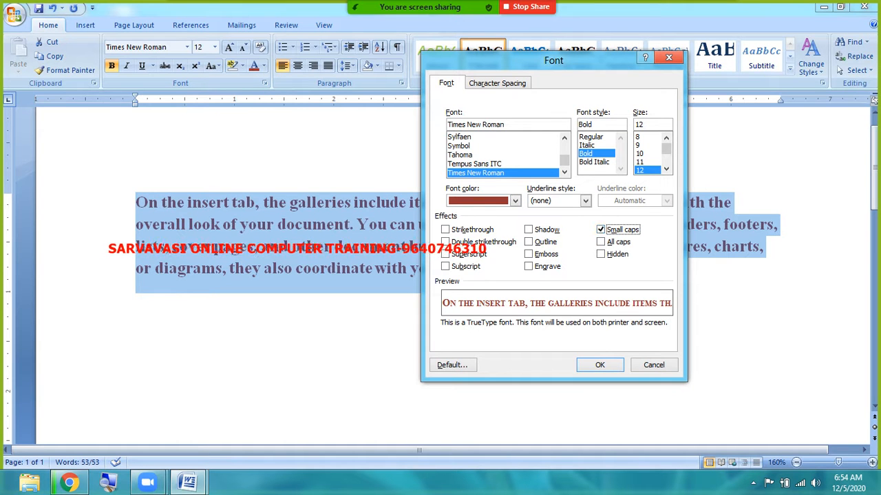
left_click(615, 363)
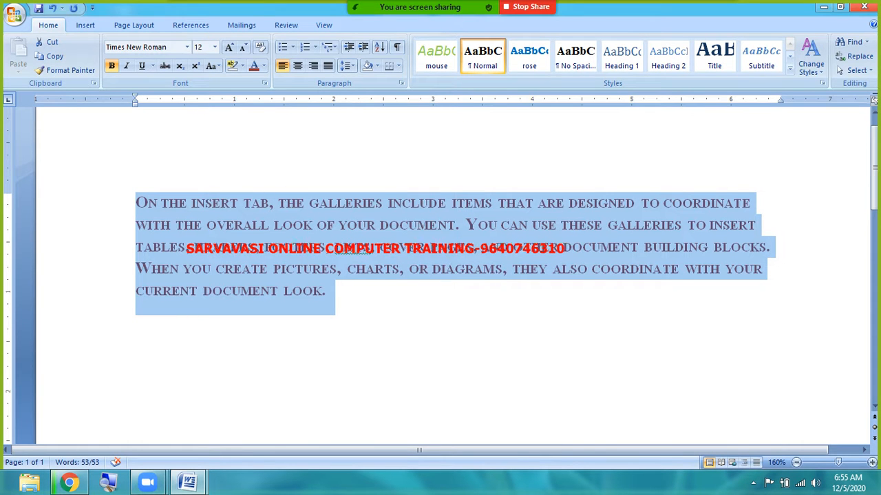
- Replace the Small caps effect on the selected paragraph with All caps
left_click(264, 82)
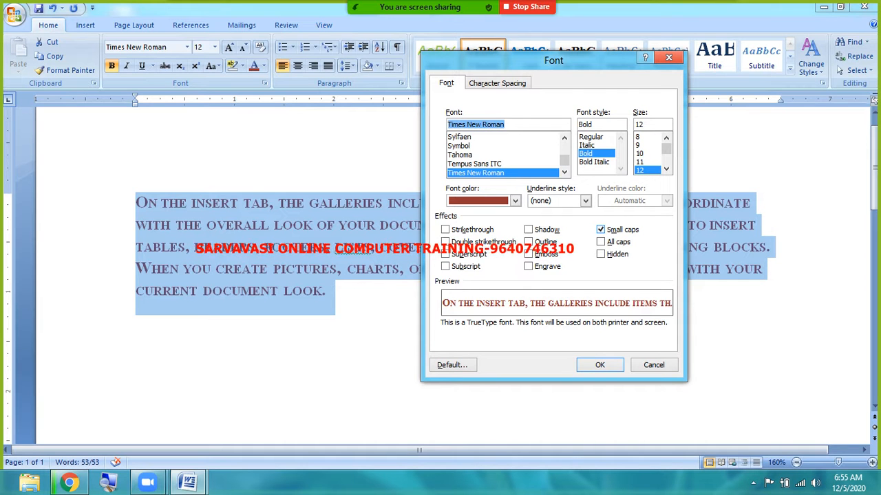
left_click(618, 229)
left_click(617, 242)
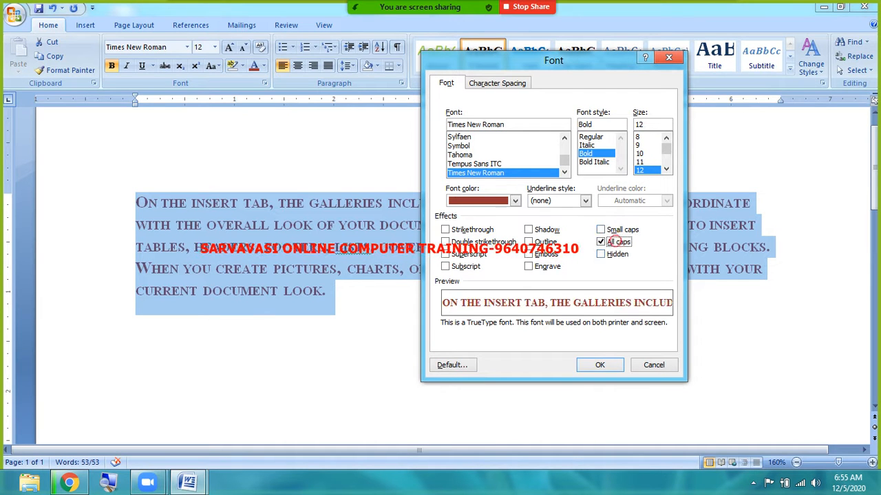
left_click(607, 364)
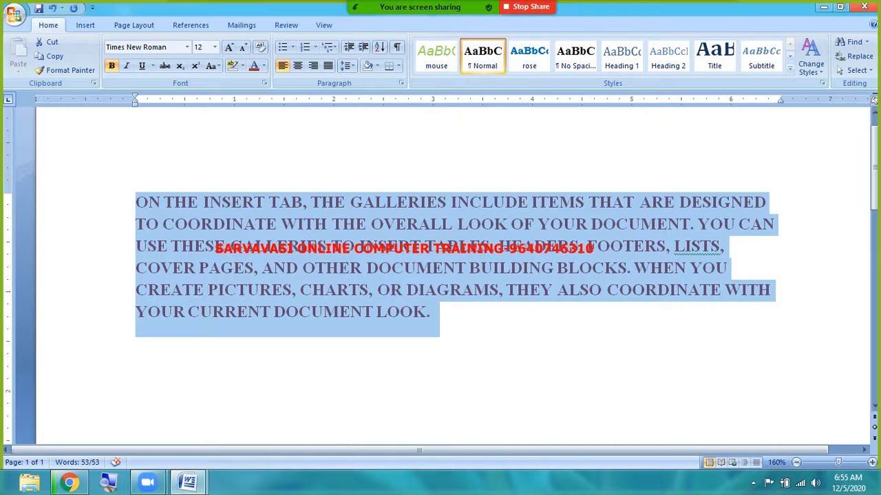
- Remove the All caps effect from the selected paragraph and expand its character spacing by 1 pt
left_click(264, 83)
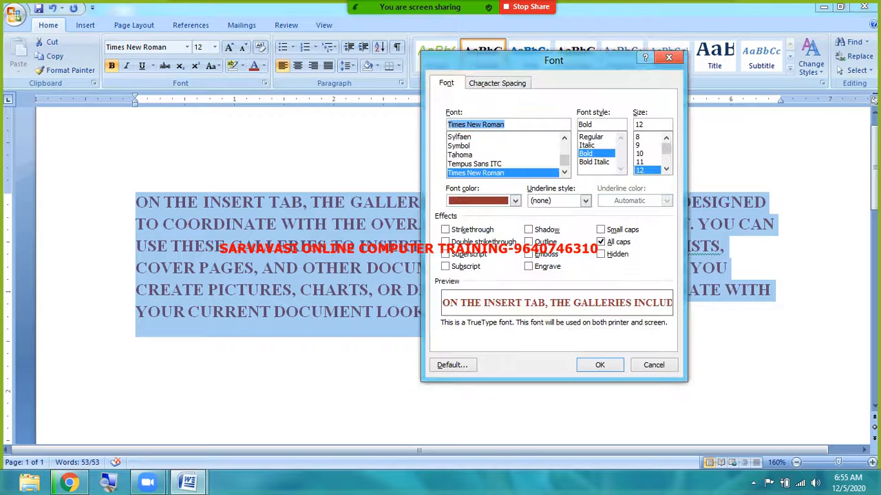
left_click(623, 241)
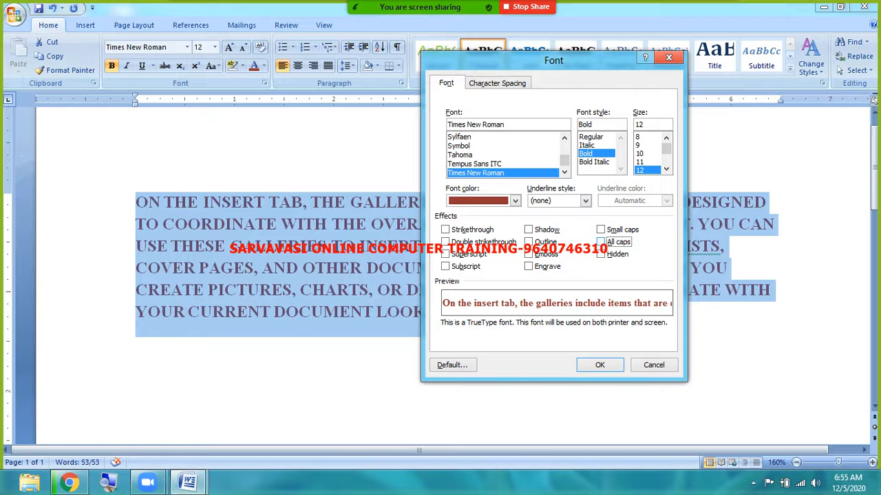
left_click(492, 83)
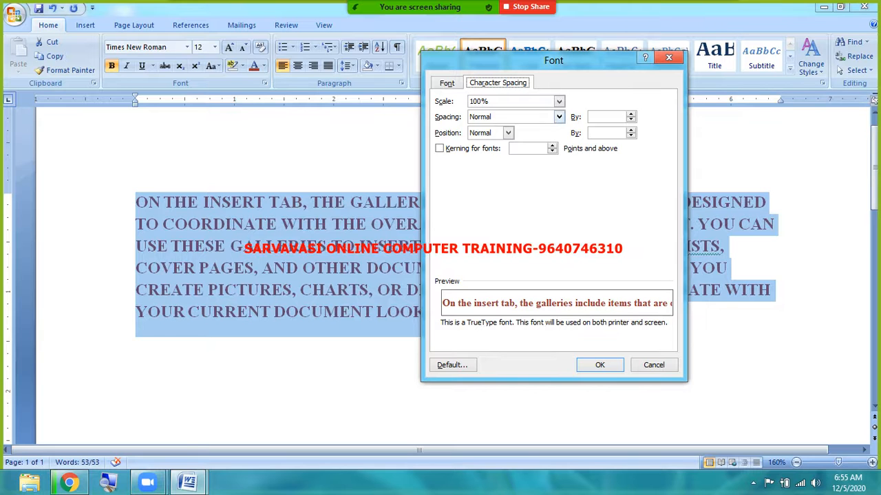
left_click(514, 117)
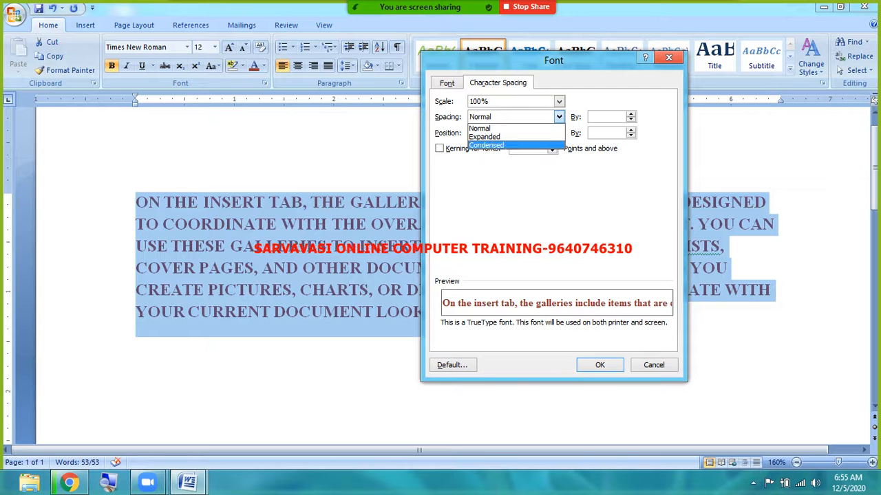
left_click(499, 137)
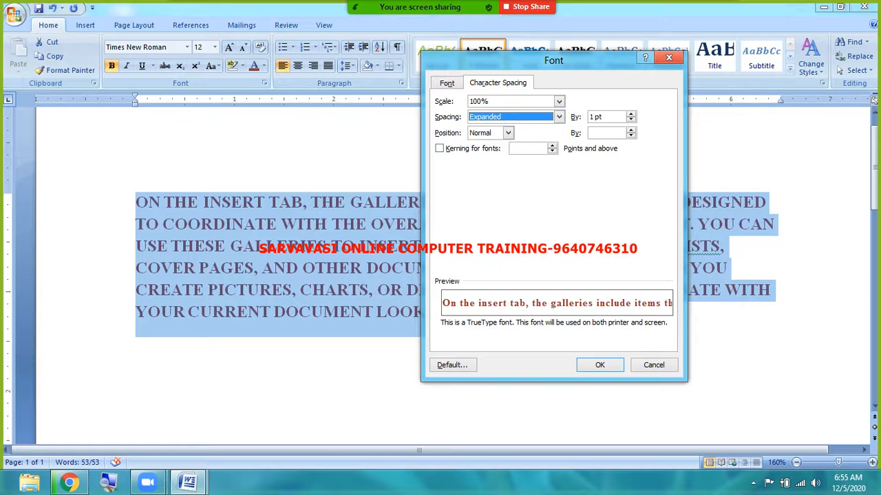
left_click(620, 119)
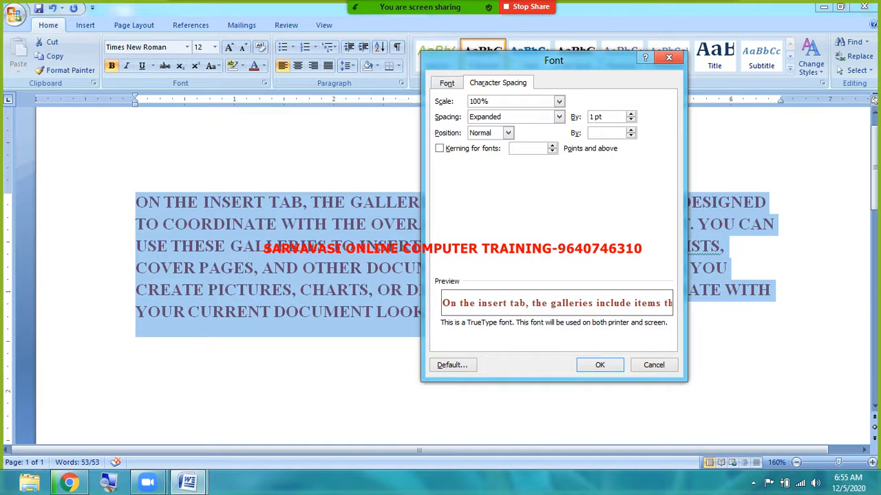
left_click(604, 366)
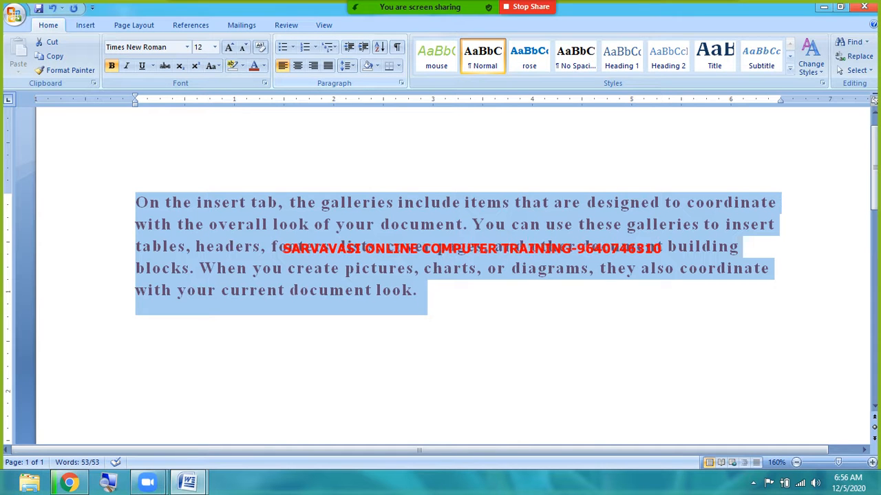
- Increase the selected paragraph's expanded character spacing to 1.7 pt
left_click(264, 83)
left_click(613, 119)
left_click(632, 114)
left_click(631, 114)
left_click(631, 114)
left_click(631, 115)
left_click(631, 115)
left_click(632, 114)
left_click(632, 114)
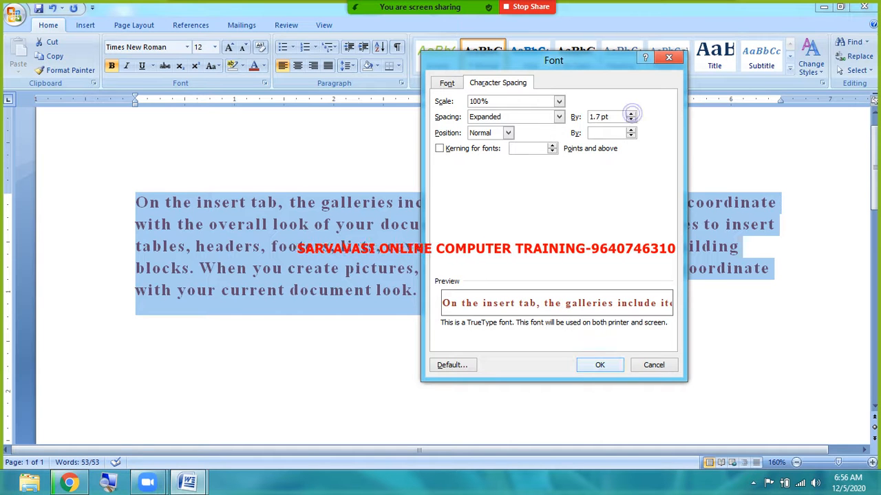
left_click(600, 365)
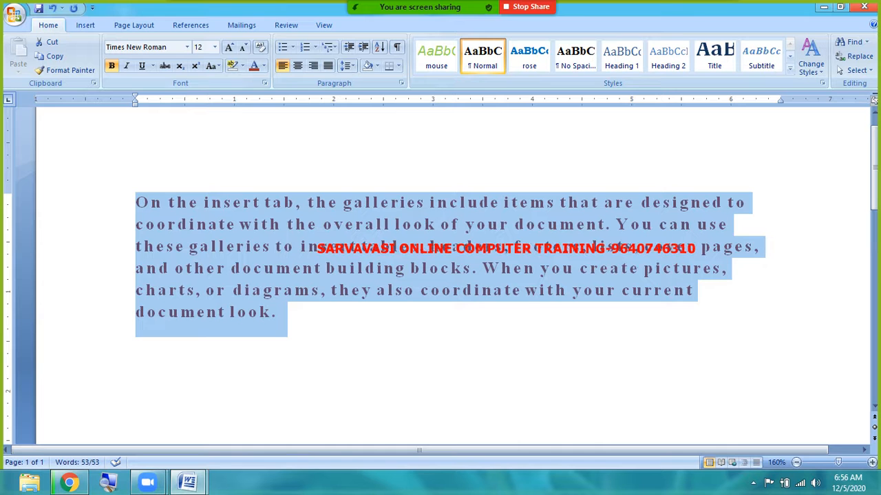
- Return the selected paragraph's character spacing to Normal
left_click(264, 82)
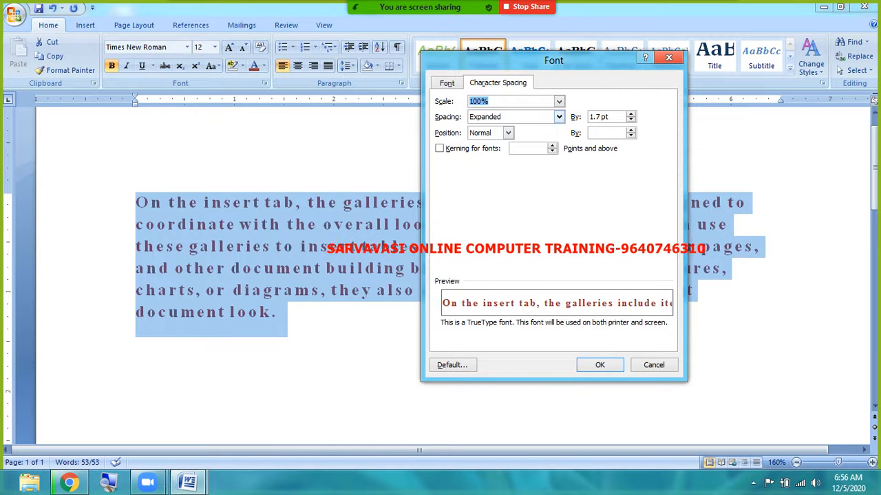
left_click(558, 117)
left_click(530, 130)
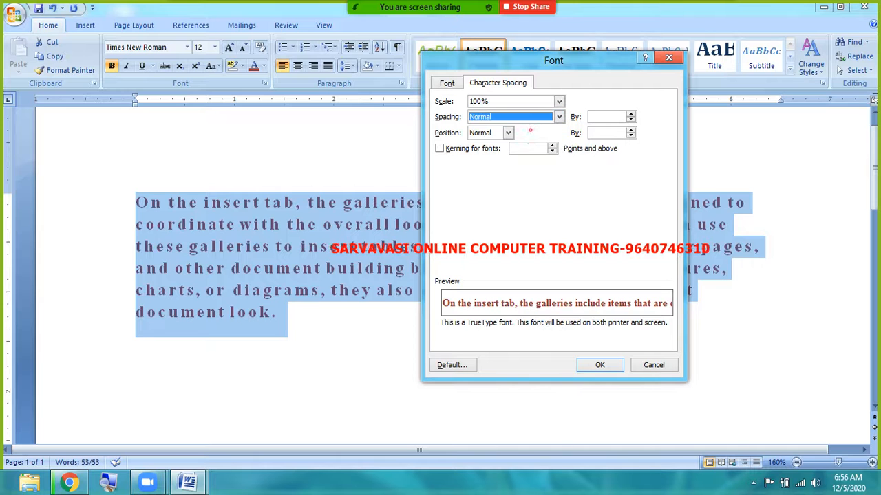
left_click(599, 365)
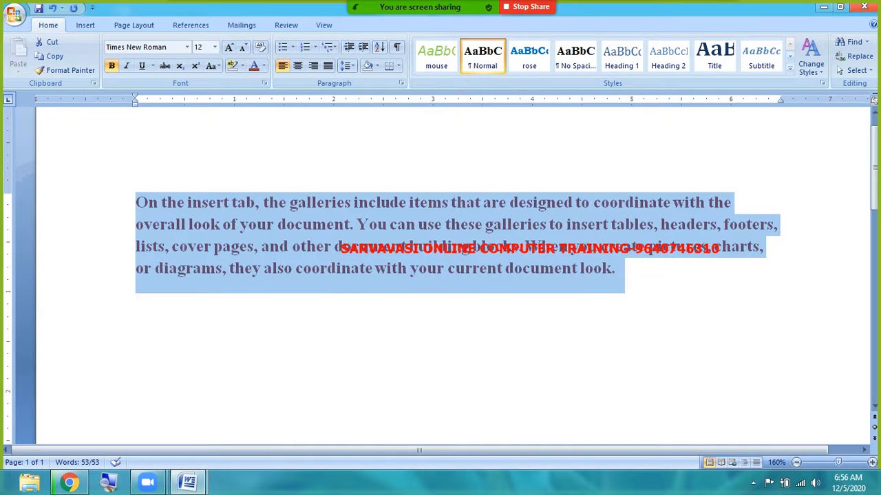
- Make Times New Roman, Regular style, 12 pt with Automatic colour the default font for all new documents based on the Normal template
left_click(264, 83)
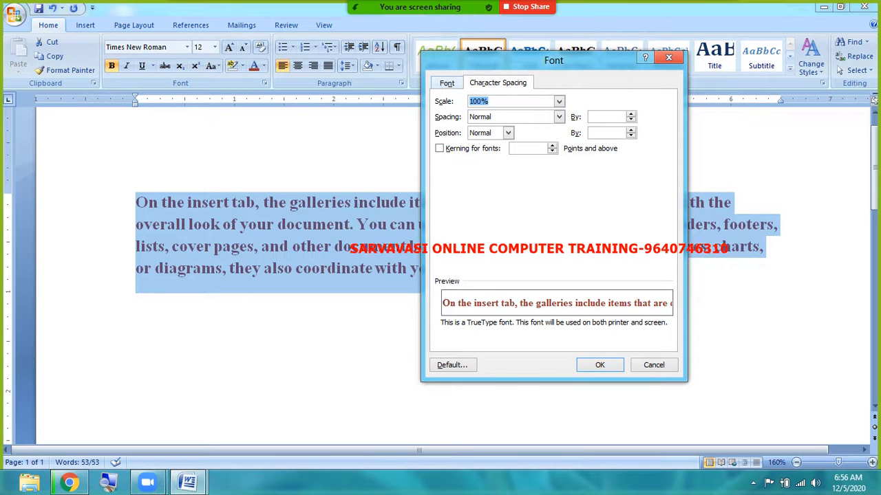
left_click(446, 82)
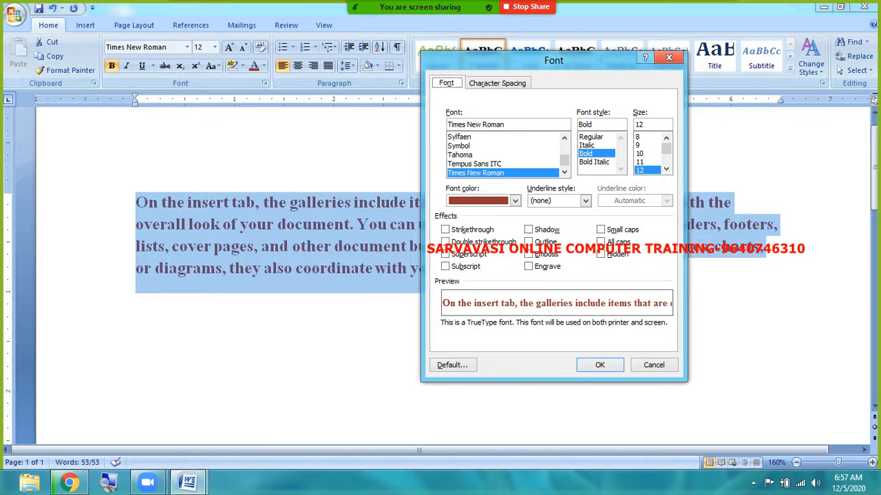
left_click(590, 137)
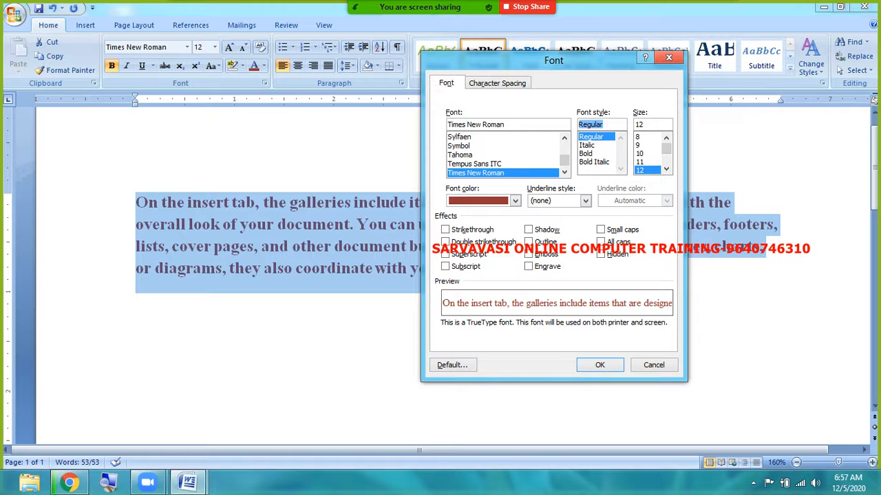
left_click(484, 173)
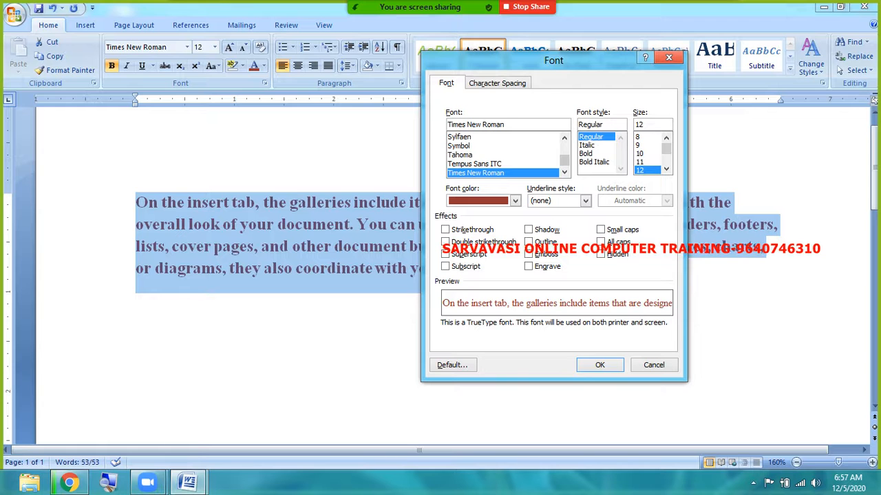
left_click(486, 198)
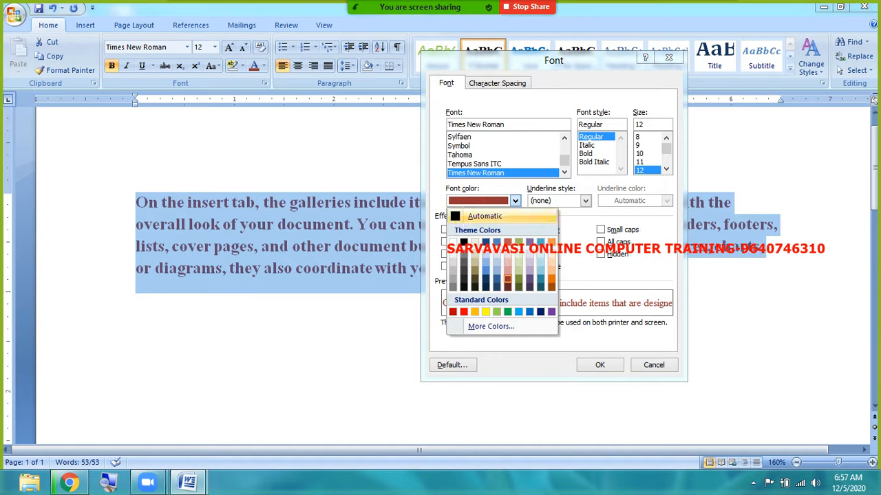
left_click(482, 212)
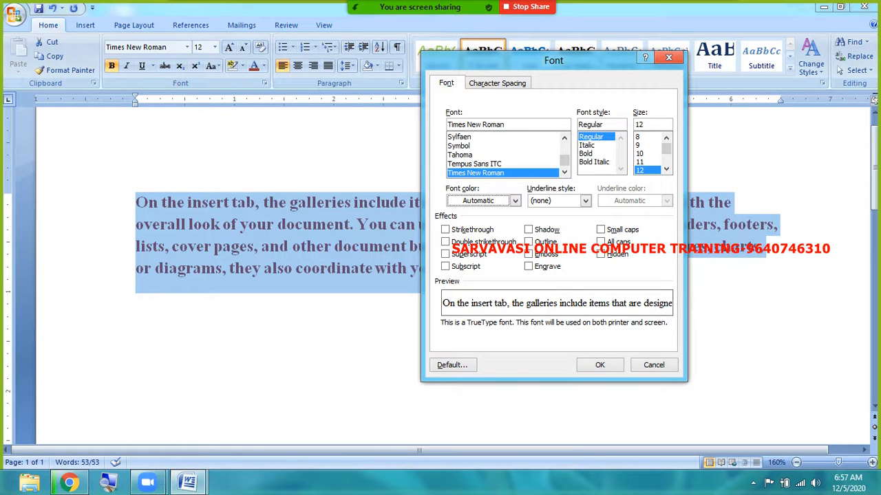
left_click(457, 361)
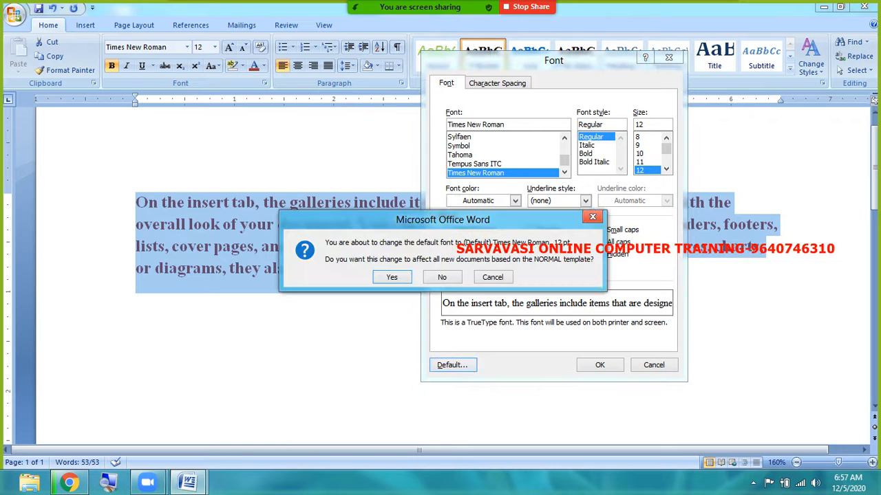
left_click(390, 276)
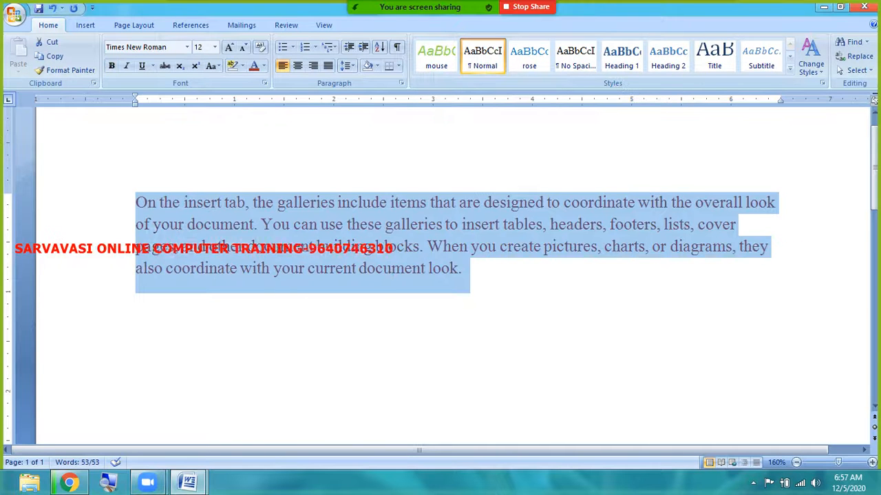
left_click(456, 336)
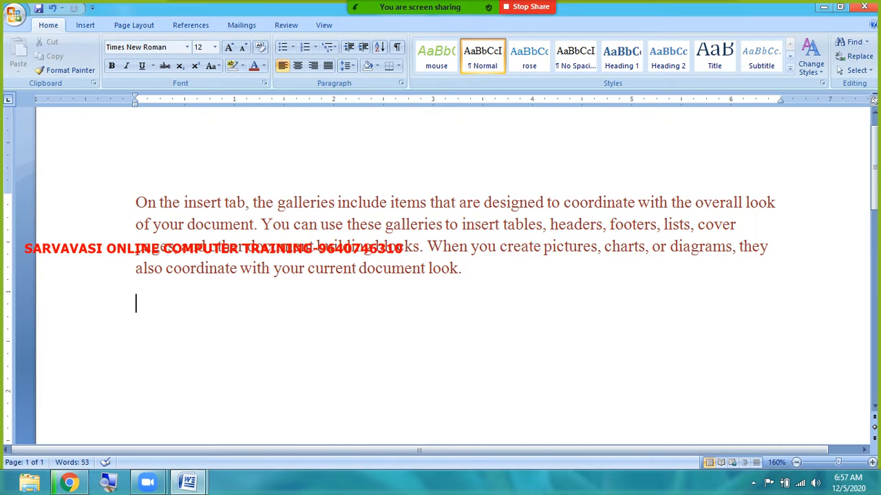
- Create a new blank document, look at the font colour choices and enter the text "Welcome to all"
key("ctrl+n")
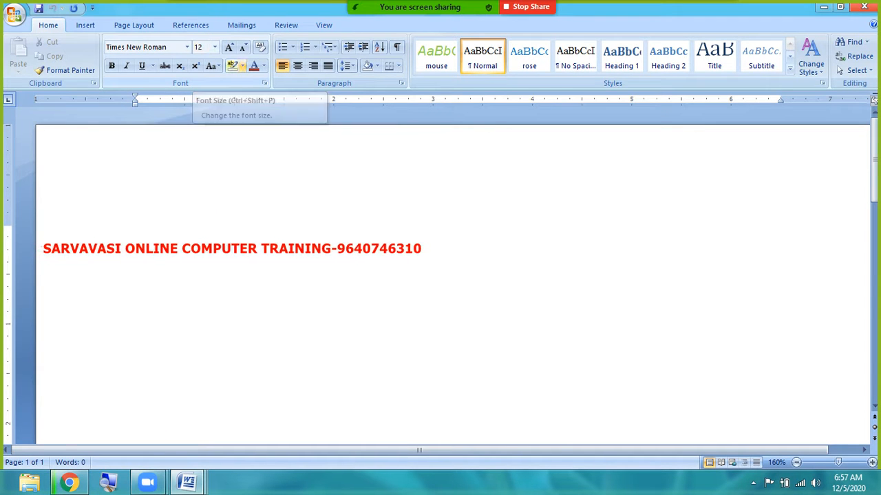
left_click(264, 65)
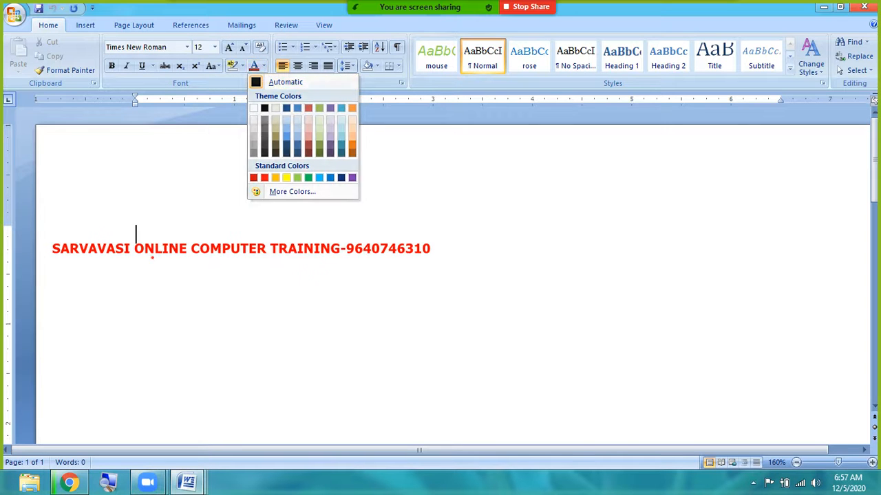
left_click(152, 257)
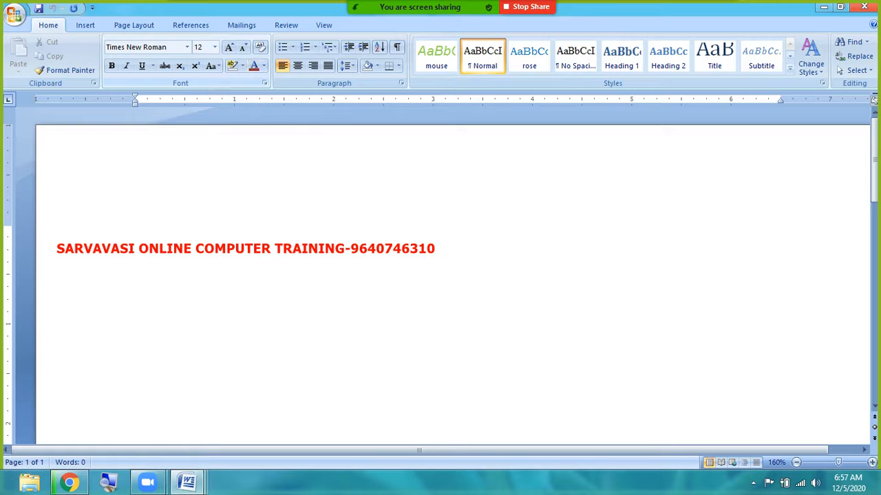
type("welcome")
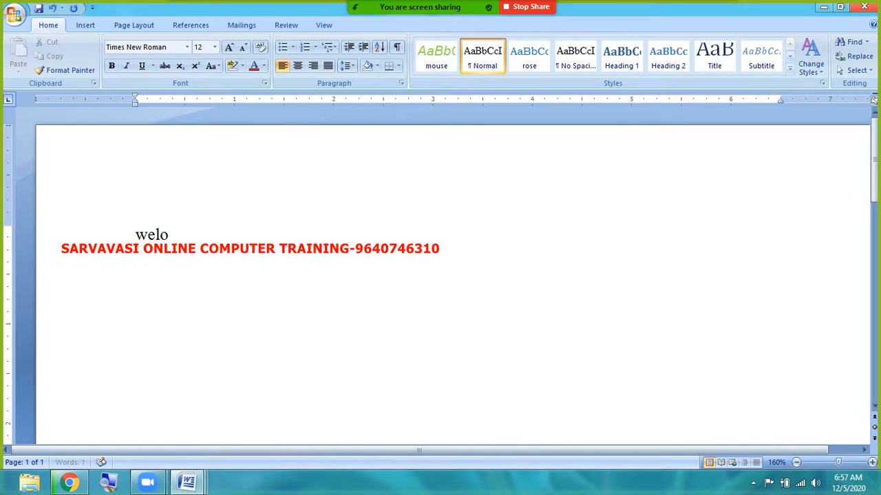
type(" to all")
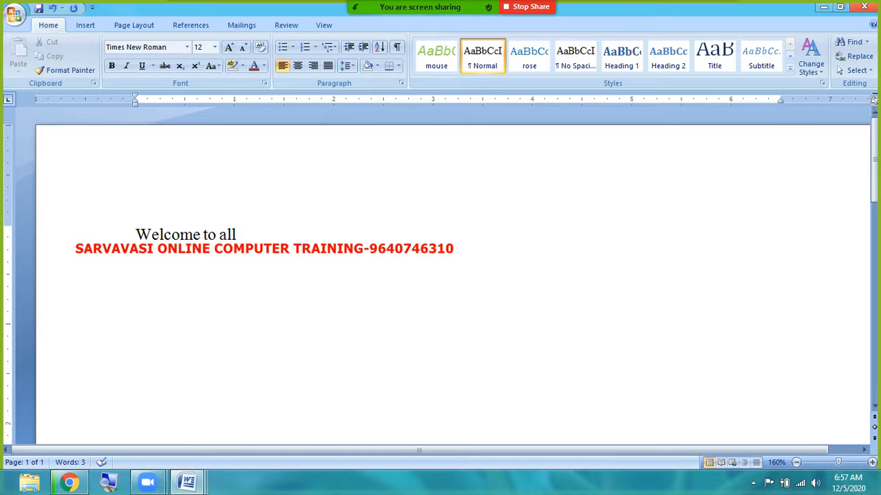
- Make Bookman Old Style at 14 pt the default font for all new documents based on the Normal template
left_click(265, 83)
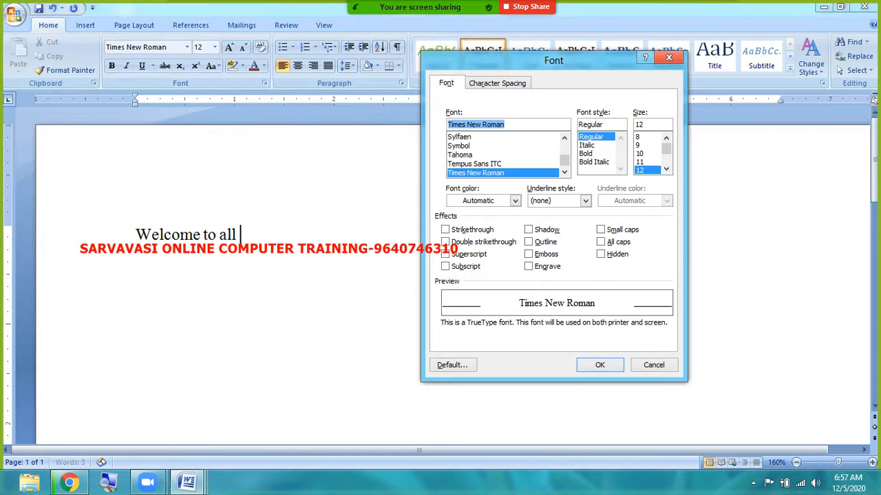
type("book")
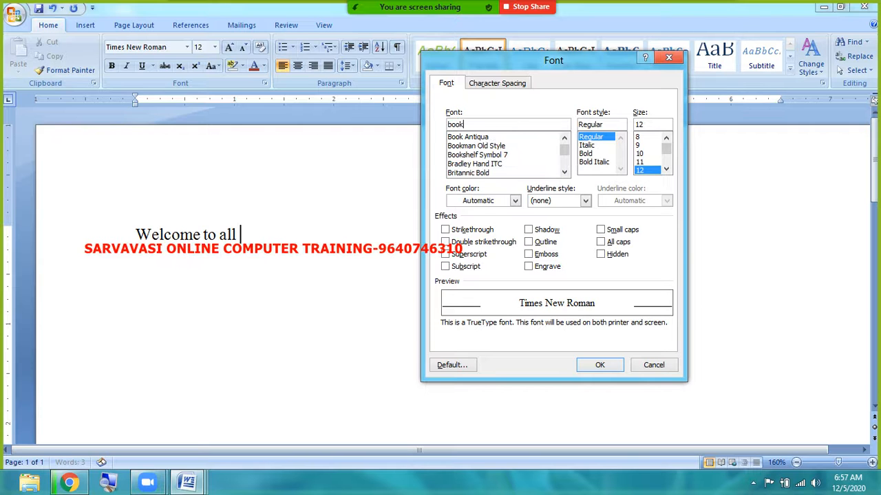
type("ma")
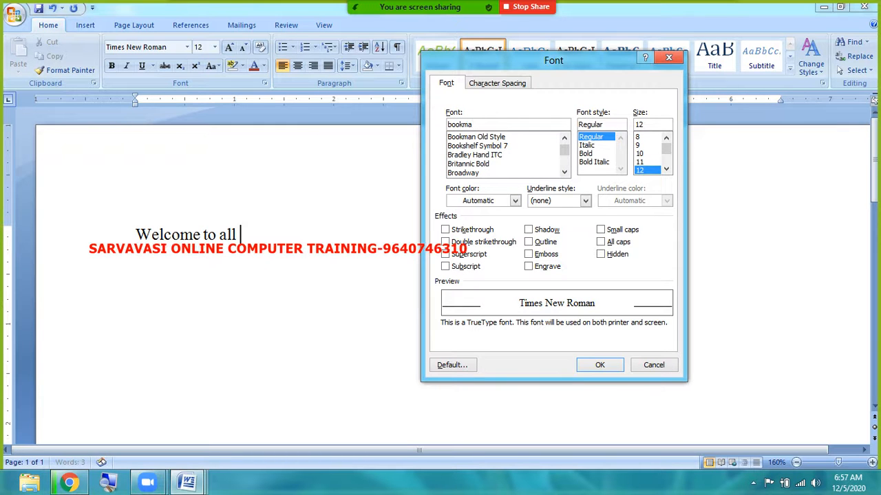
key("Down")
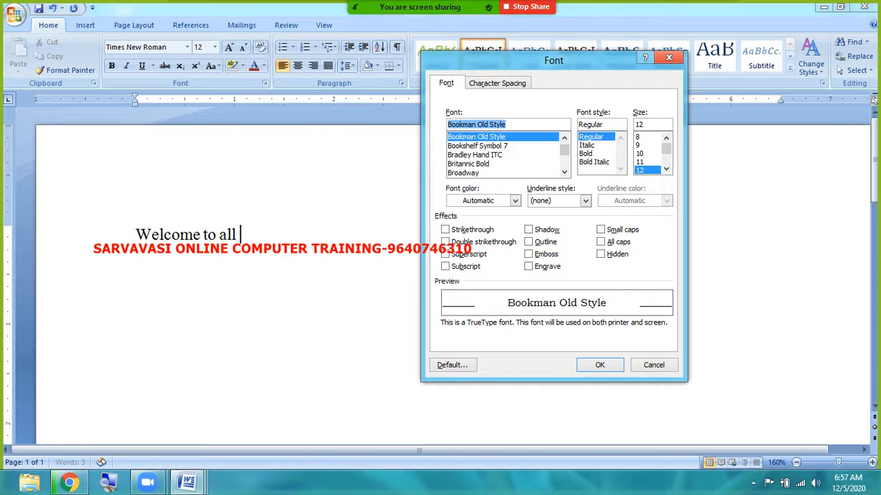
left_click(666, 168)
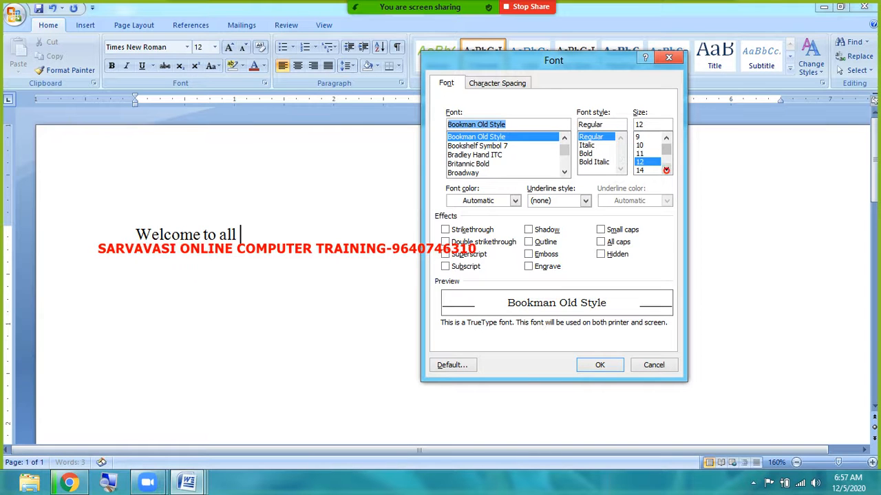
left_click(647, 170)
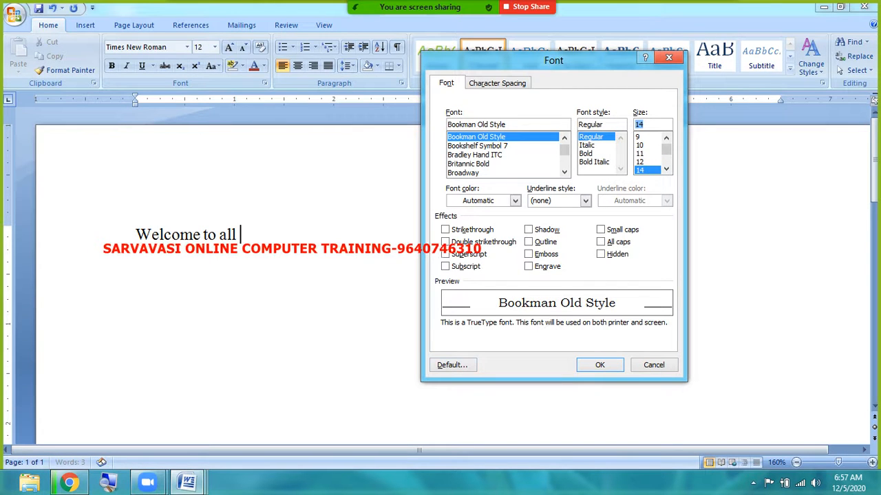
left_click(452, 365)
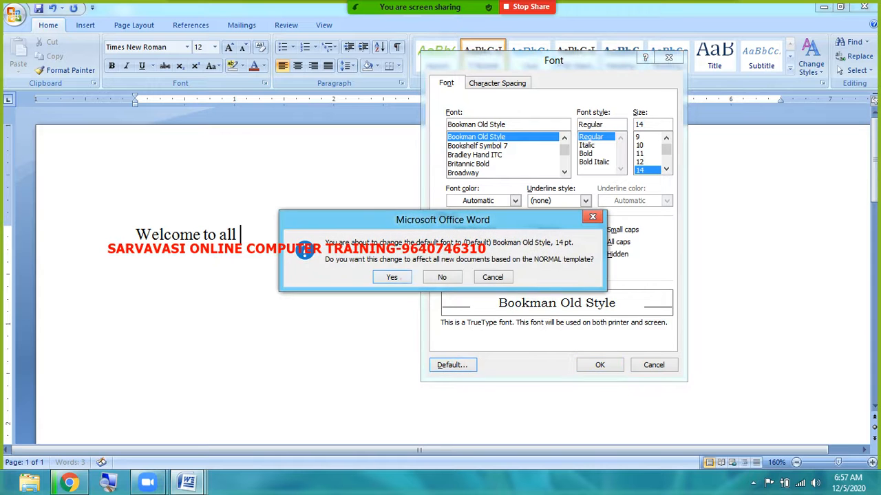
left_click(400, 279)
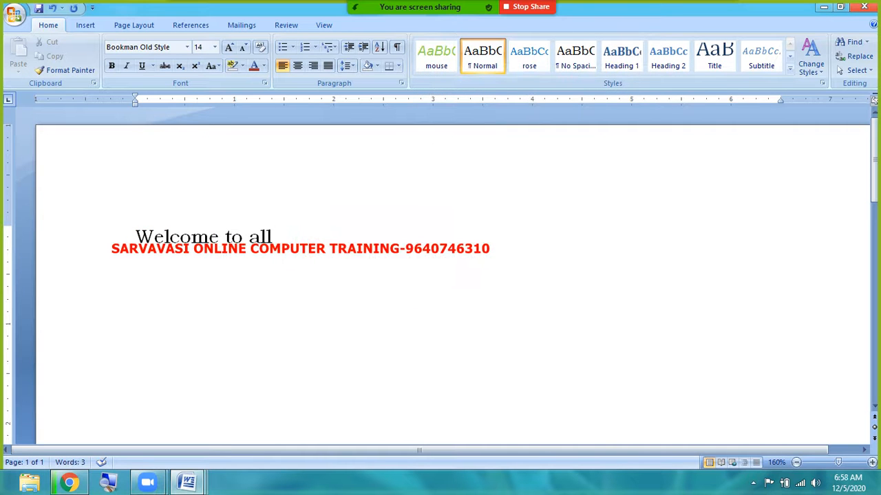
- Create another new document from the Blank document template to check the default font
left_click(9, 16)
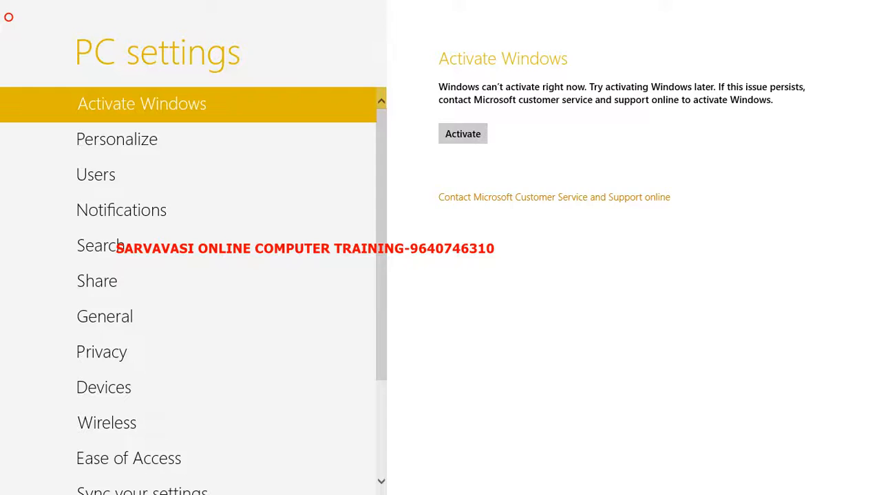
key("super")
left_click(123, 376)
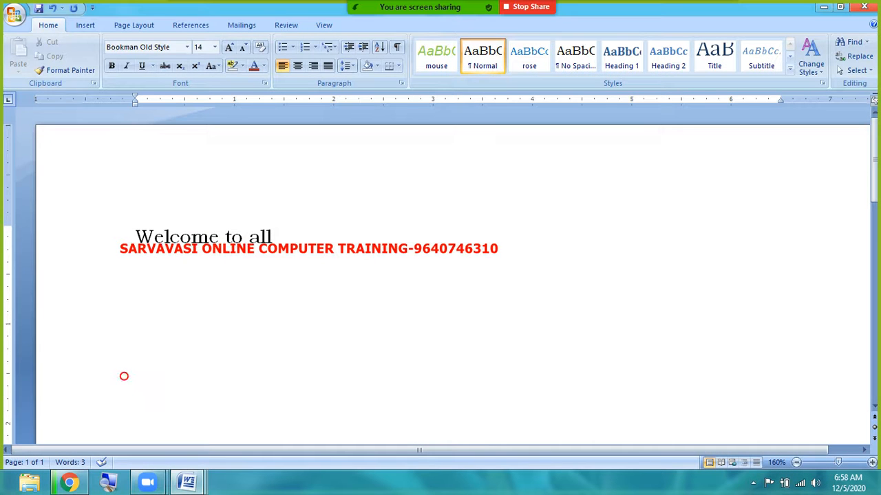
left_click(12, 12)
left_click(13, 13)
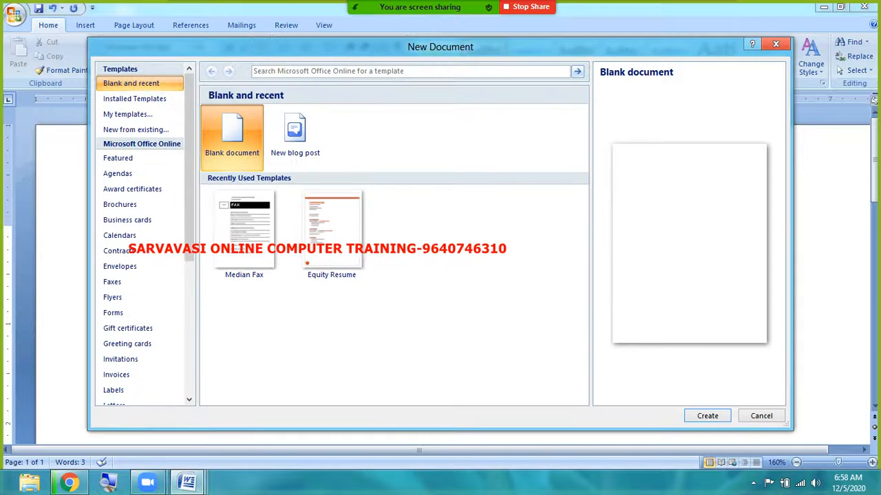
left_click(707, 416)
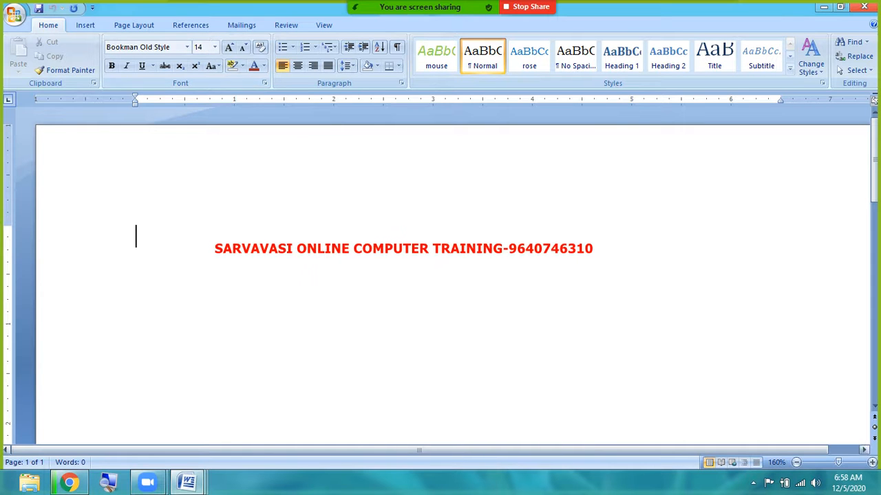
left_click(753, 483)
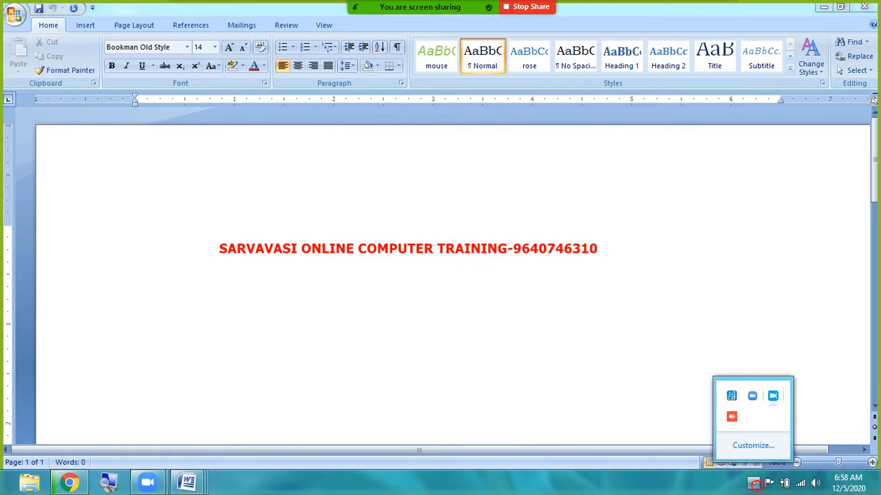